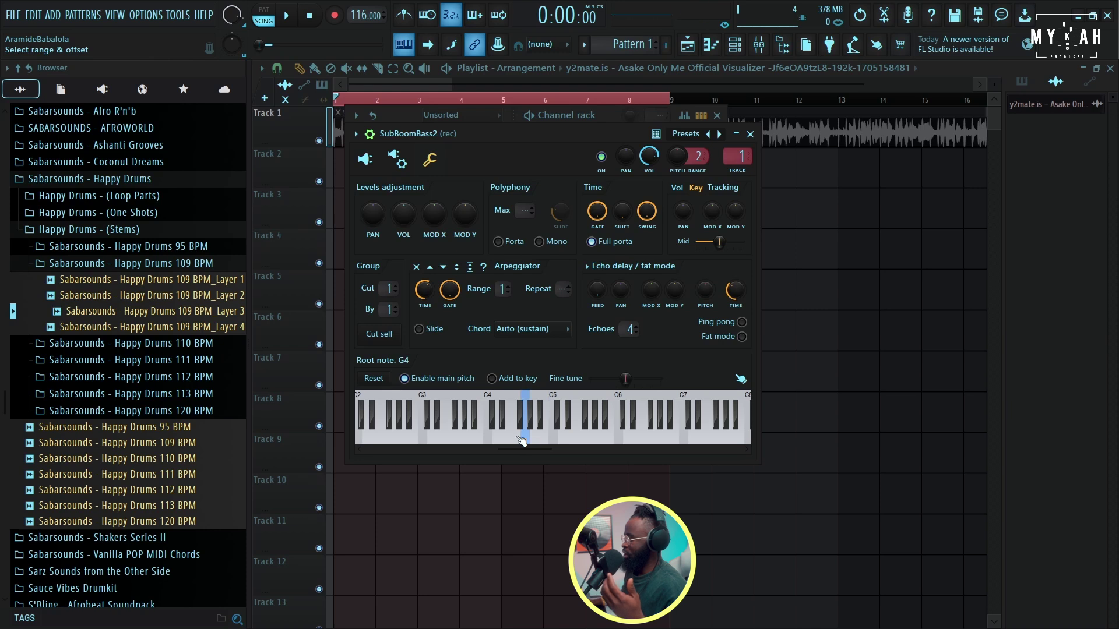
Step: Rename Pattern 1 as Bass
left_click(388, 87)
left_click(585, 45)
left_click(662, 63)
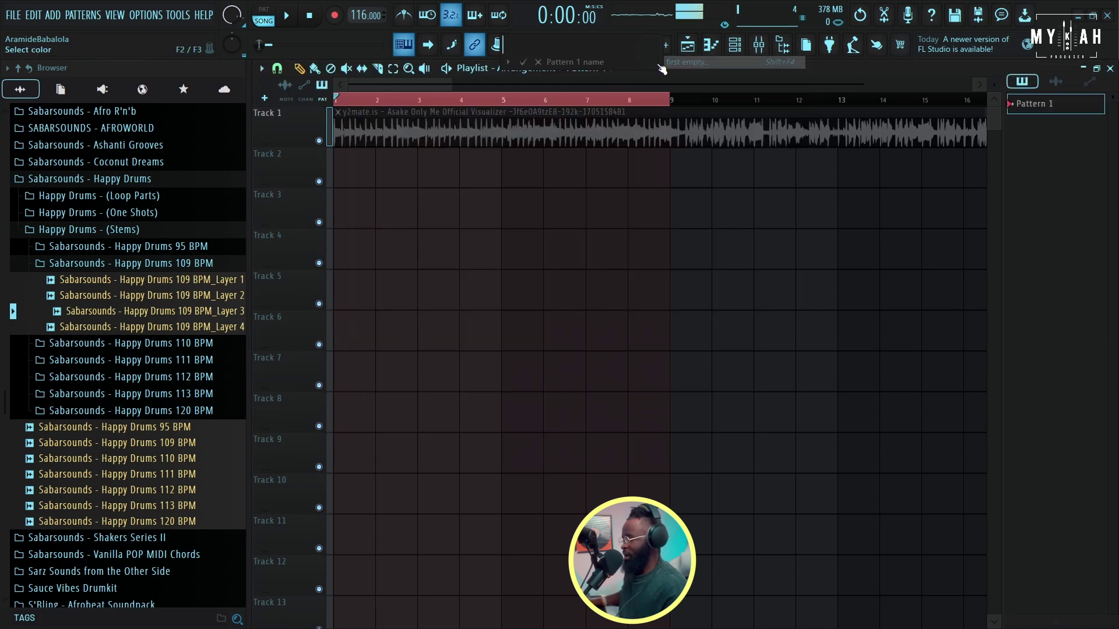
type("Bass")
key("Return")
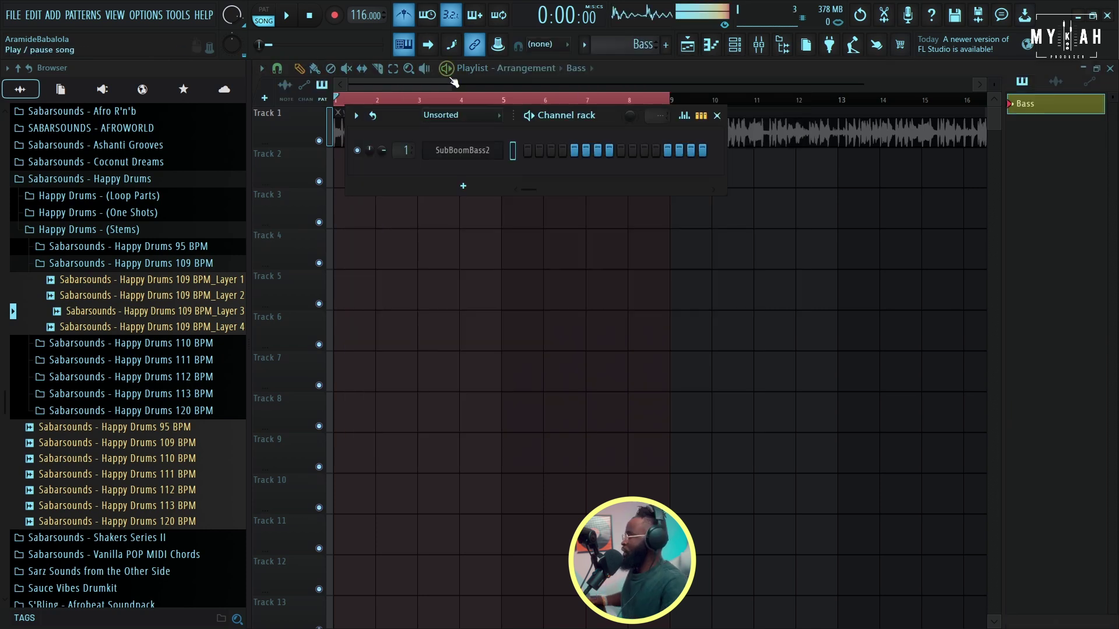
Step: Write a four-note SubBoomBass2 line in bar 1 that alternates between C5 and G4 on each beat
left_click(711, 45)
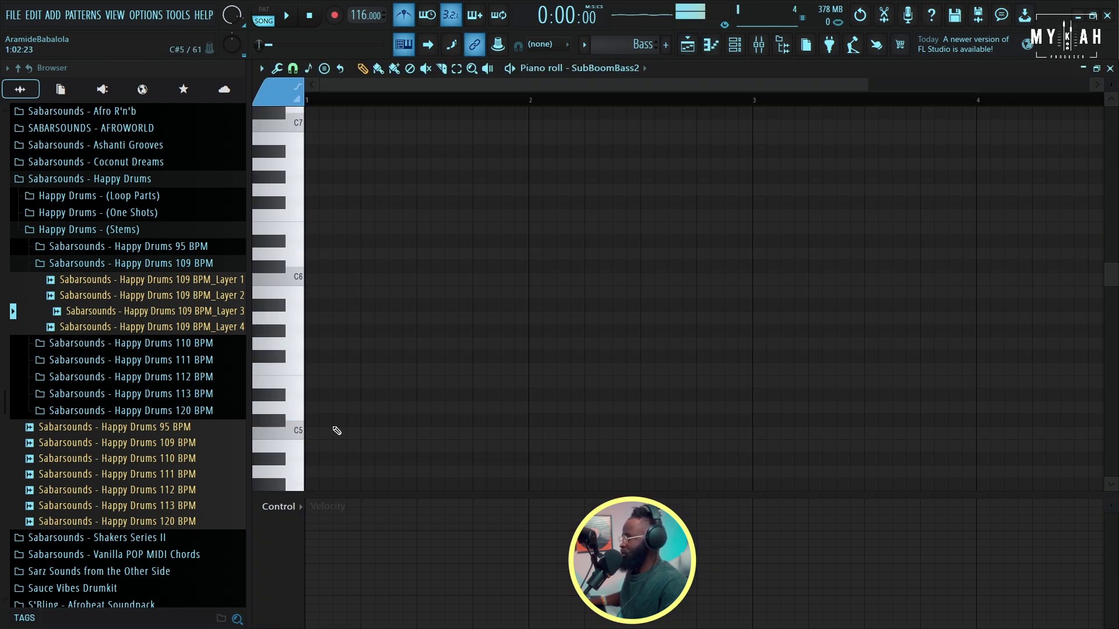
scroll(350, 429, "down", 3)
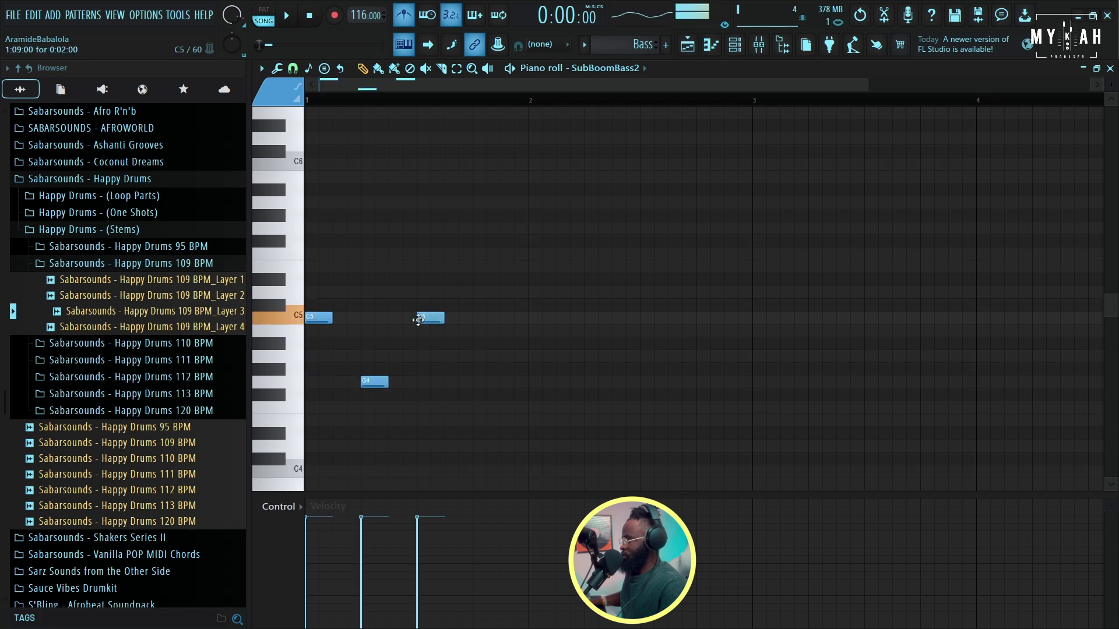
key("space")
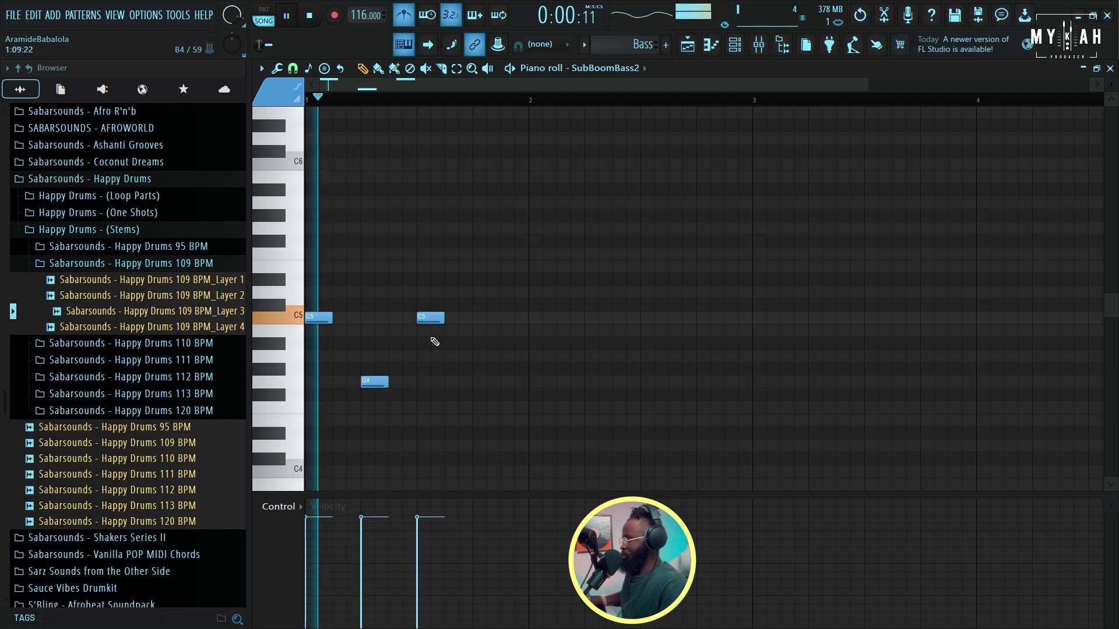
left_click(472, 383)
key("space")
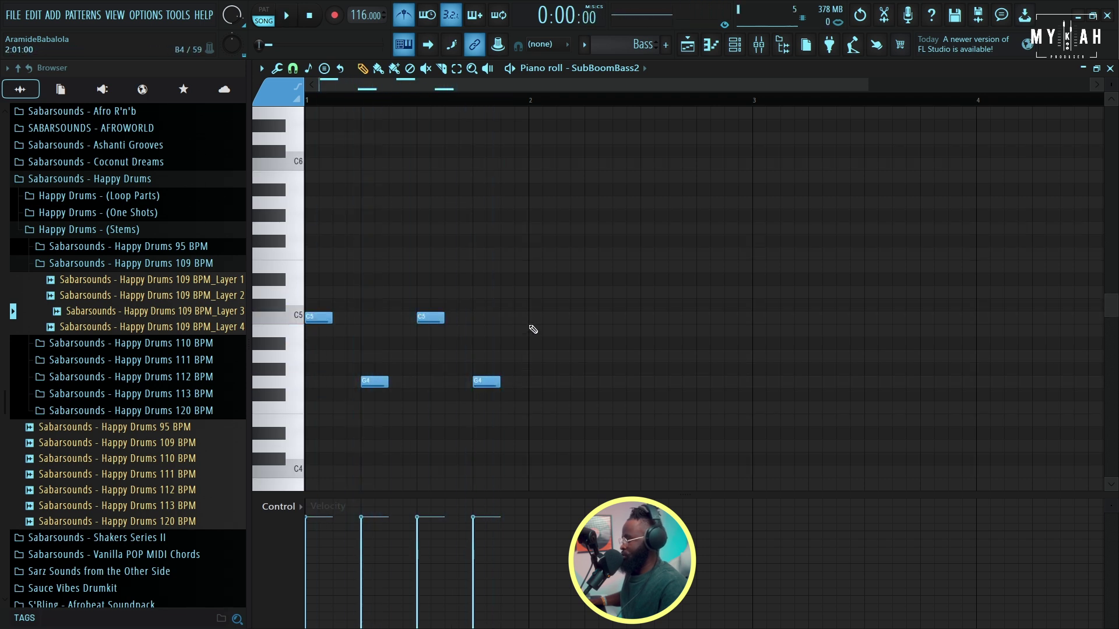
Step: Continue the bass line through bar 2 with alternating C5 and G4, a closing C5 pickup and a D5 starting bar 3
scroll(574, 344, "down", 3)
key("space")
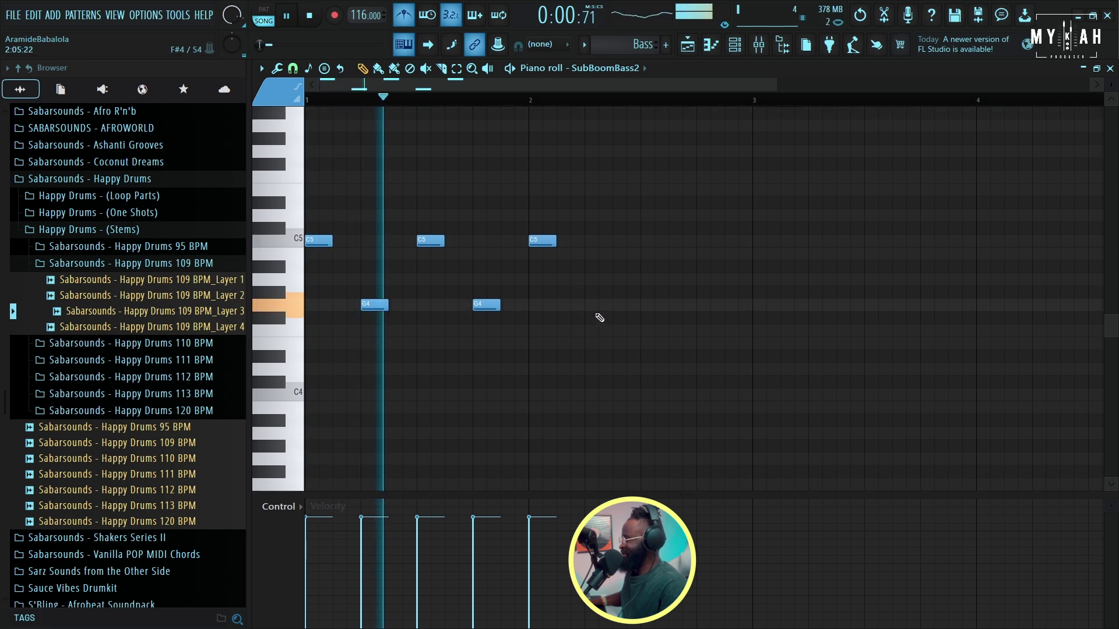
left_click(588, 305)
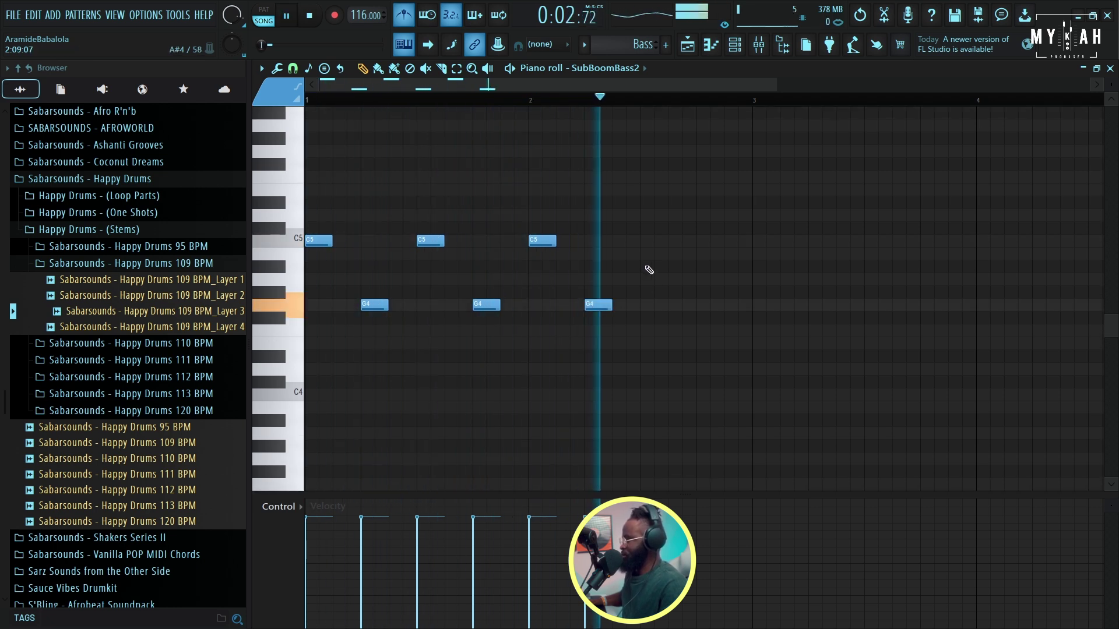
key("space")
left_click(758, 215)
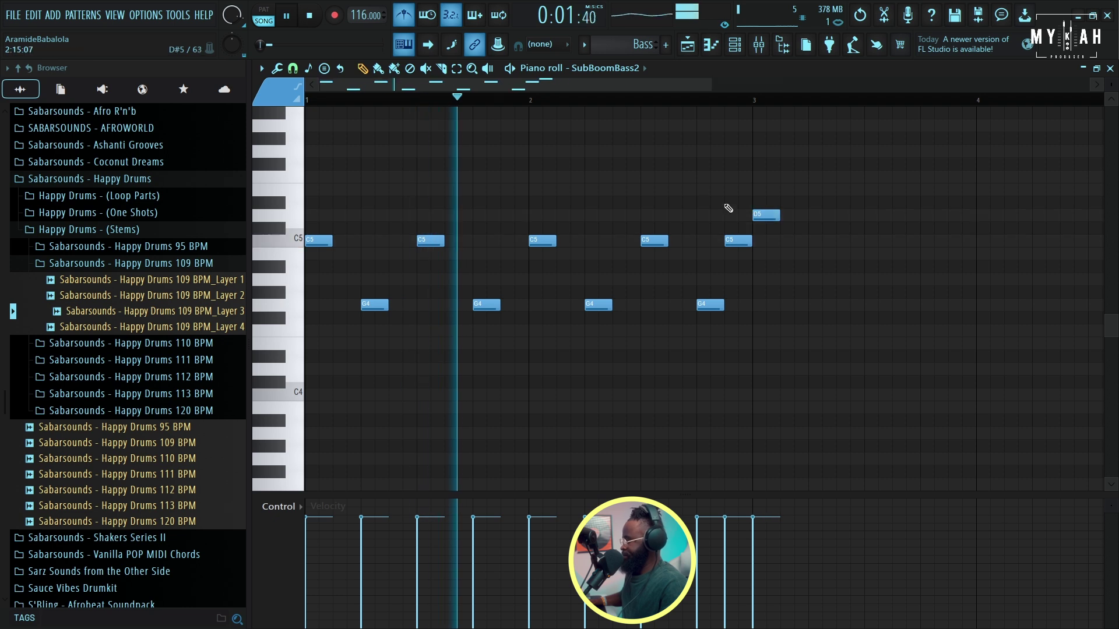
Step: Complete the bass line with alternating D5 and A4 in bar 3, alternating F4 and C4 in bar 4, and a closing G4
left_click(582, 70)
left_click(530, 86)
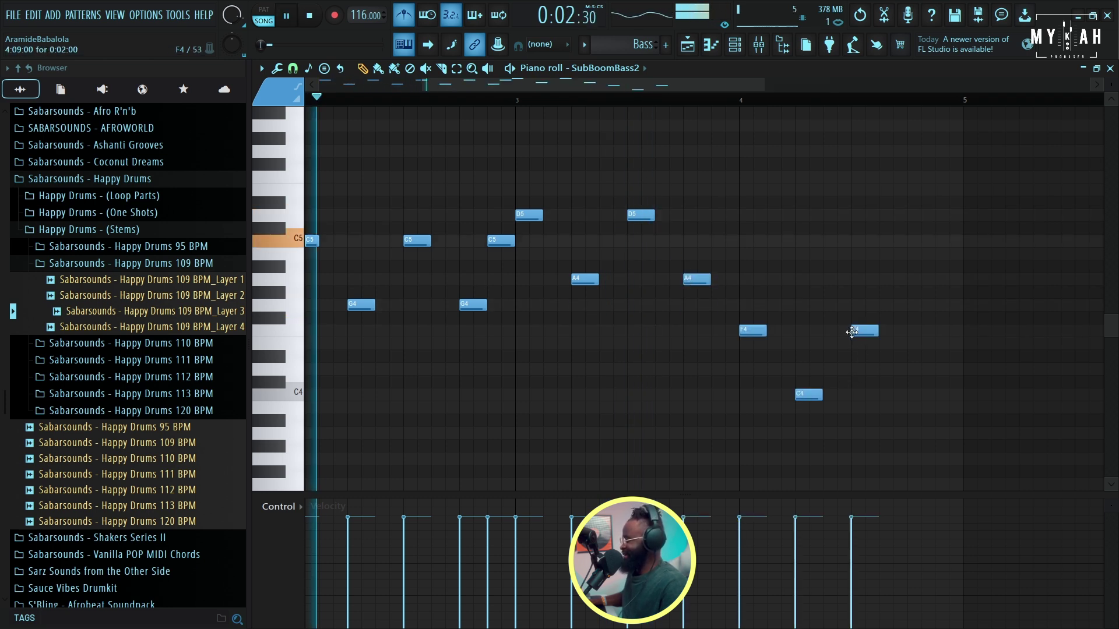
left_click(910, 395)
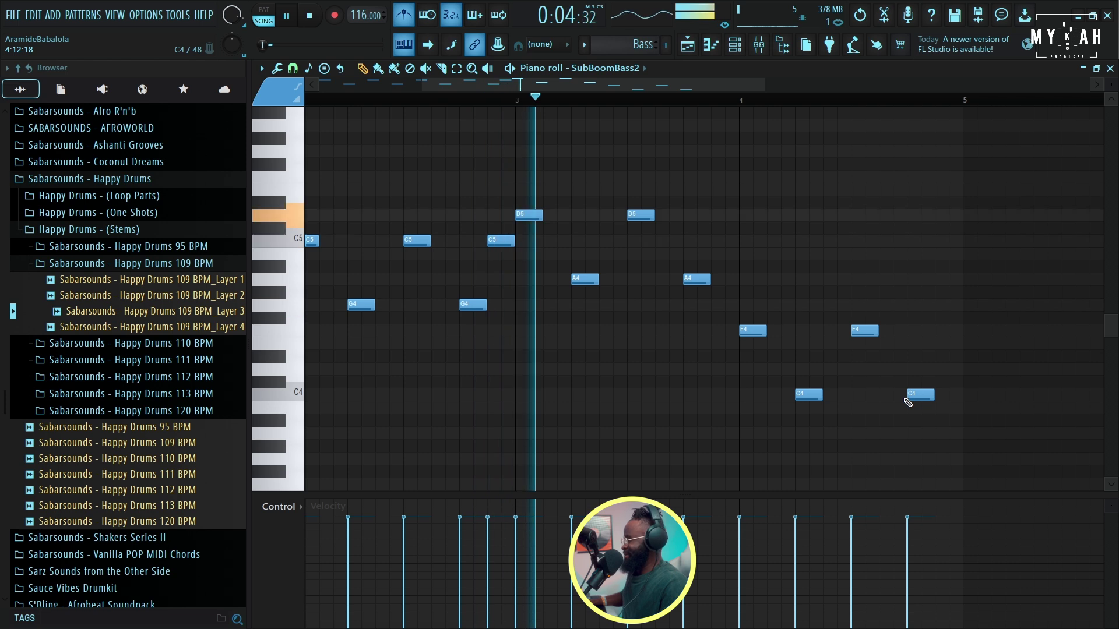
left_click(938, 306)
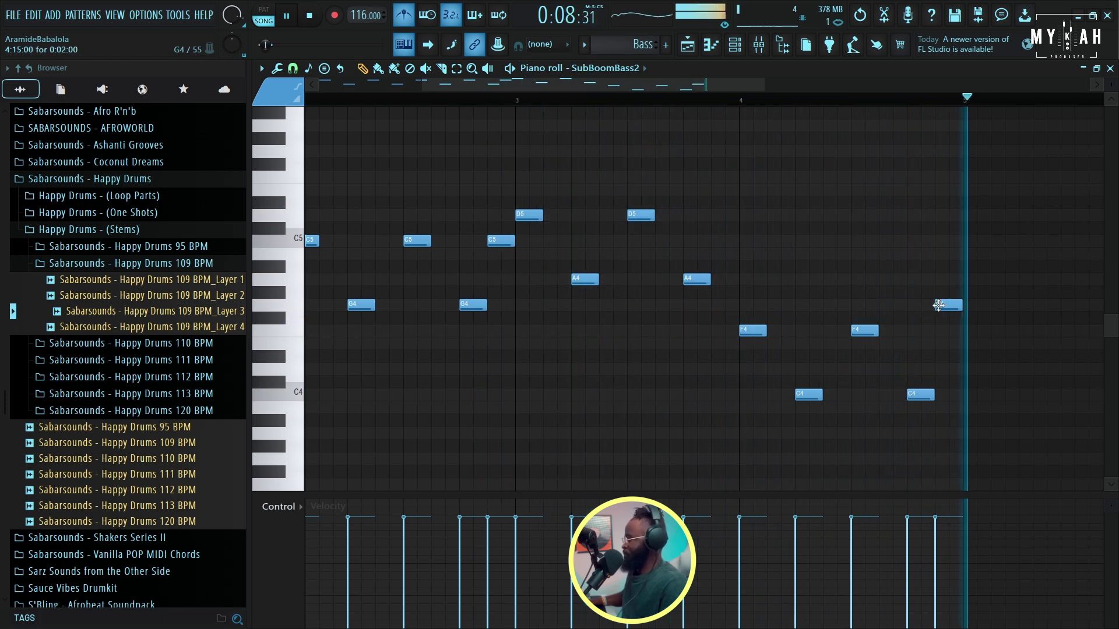
Step: Place the Bass pattern twice on Track 2 across bars 1 to 8, and add a Purity channel with a new melody pattern
left_click(689, 47)
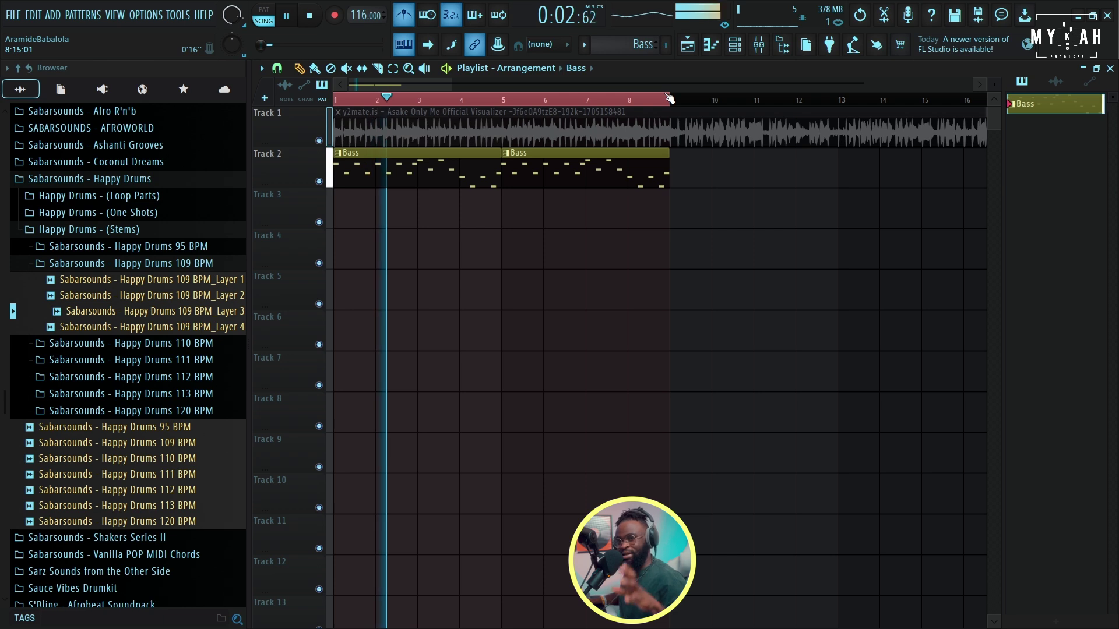
left_click(737, 47)
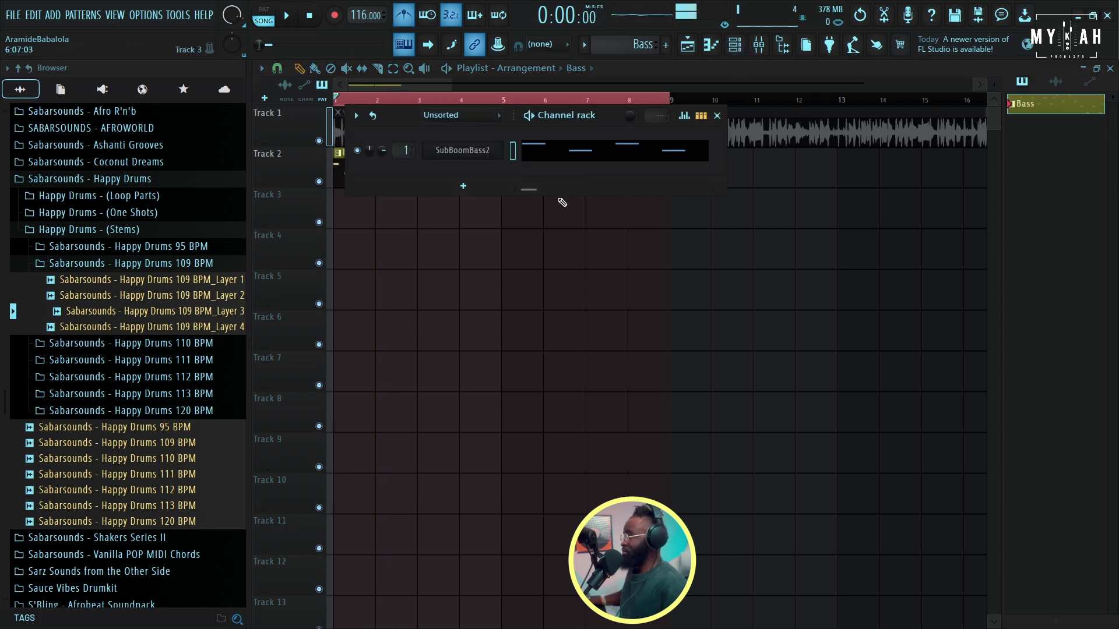
left_click(459, 187)
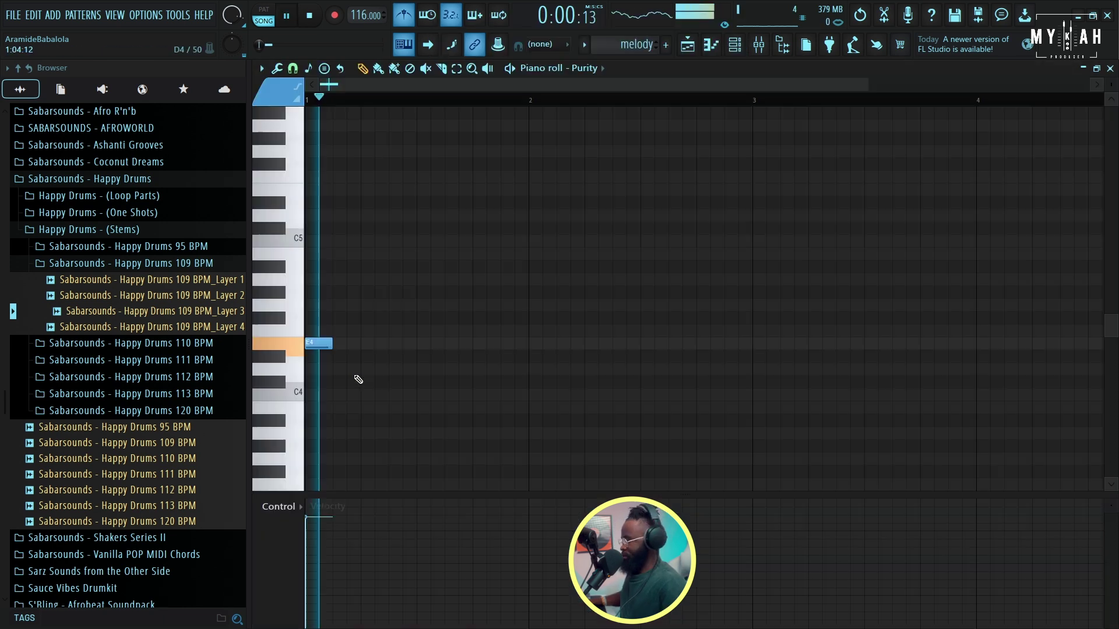
Step: Write the Purity melody's opening in bars 1 and 2 using E4 notes with D4 pickups before each repeat
key("space")
key("space")
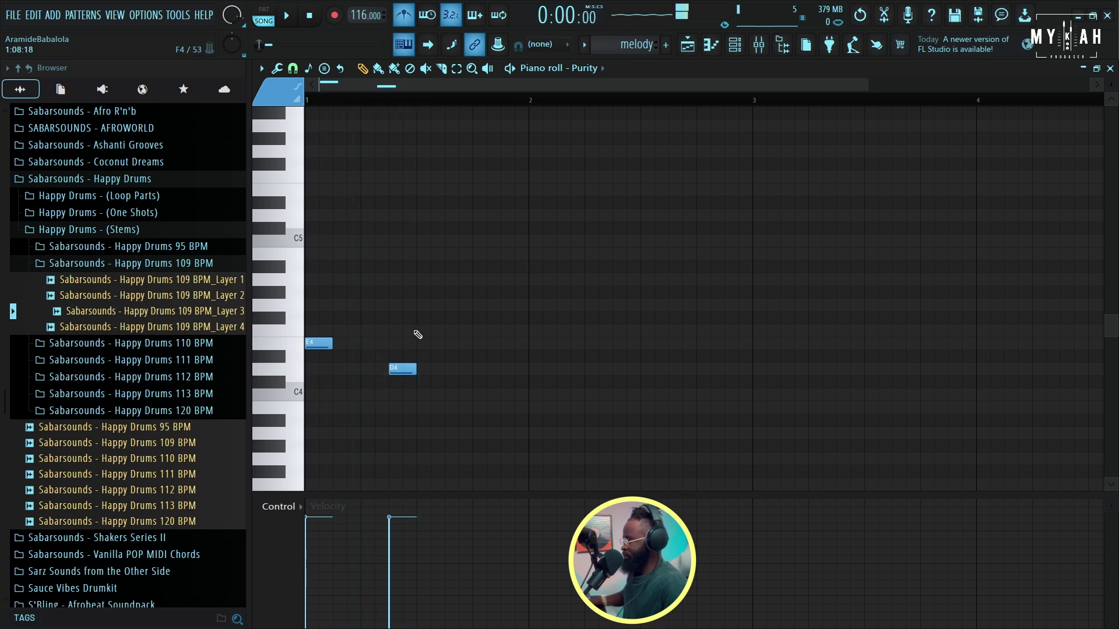
key("space")
left_click(505, 369)
left_click(531, 343)
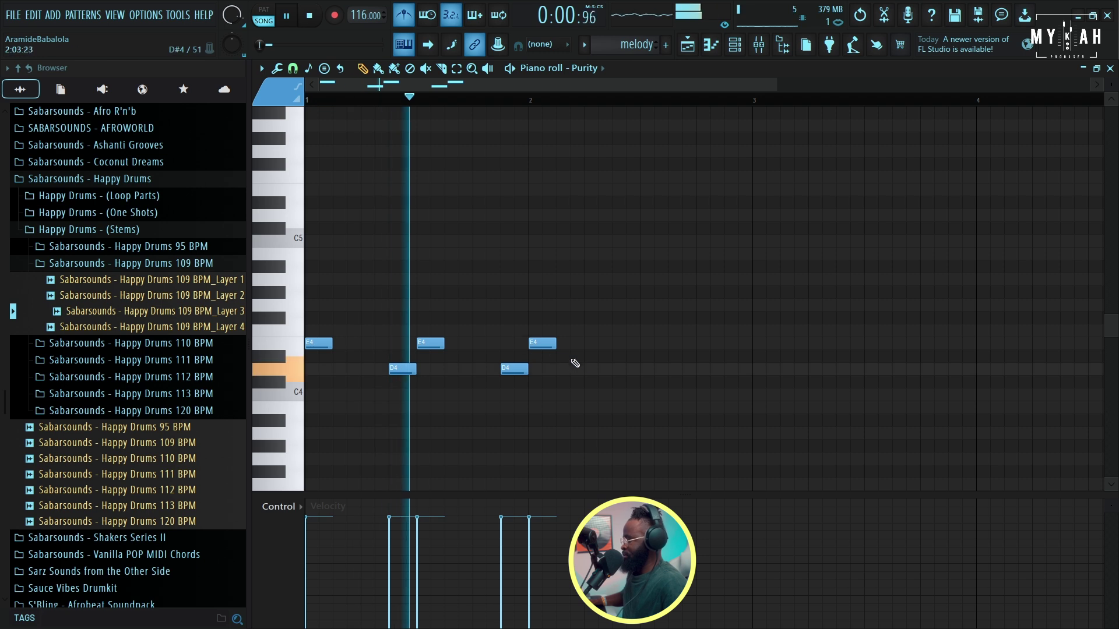
left_click(617, 369)
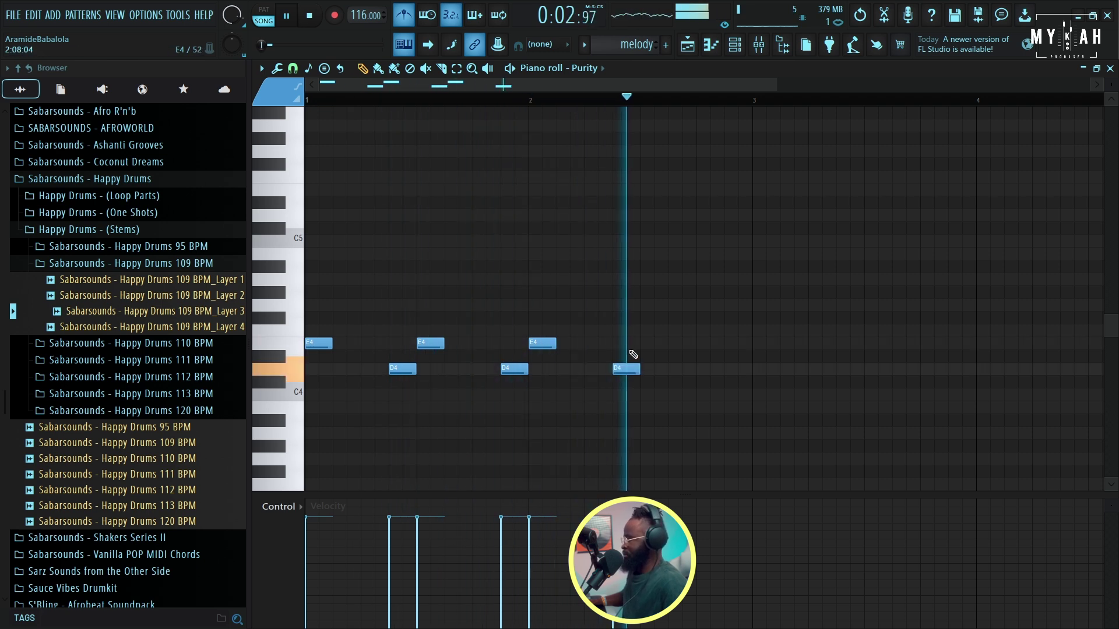
key("space")
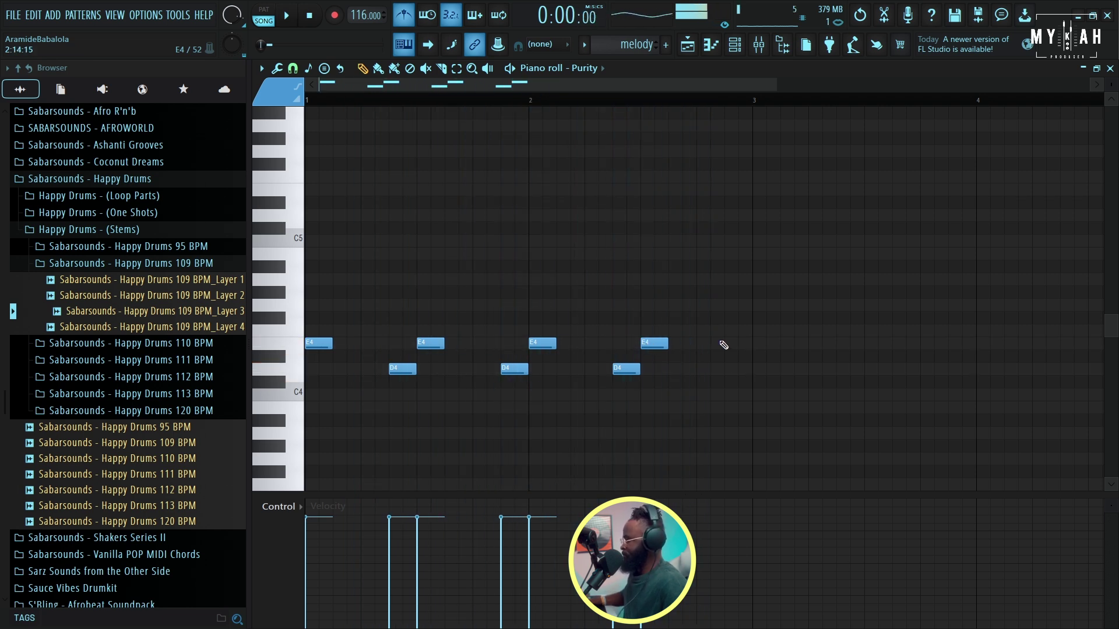
Step: Add an E4 pickup leading to F4 at bar 3, and repeat the E4–F4 pair in the middle of that bar
key("space")
left_click(757, 331)
left_click_drag(587, 81, 752, 93)
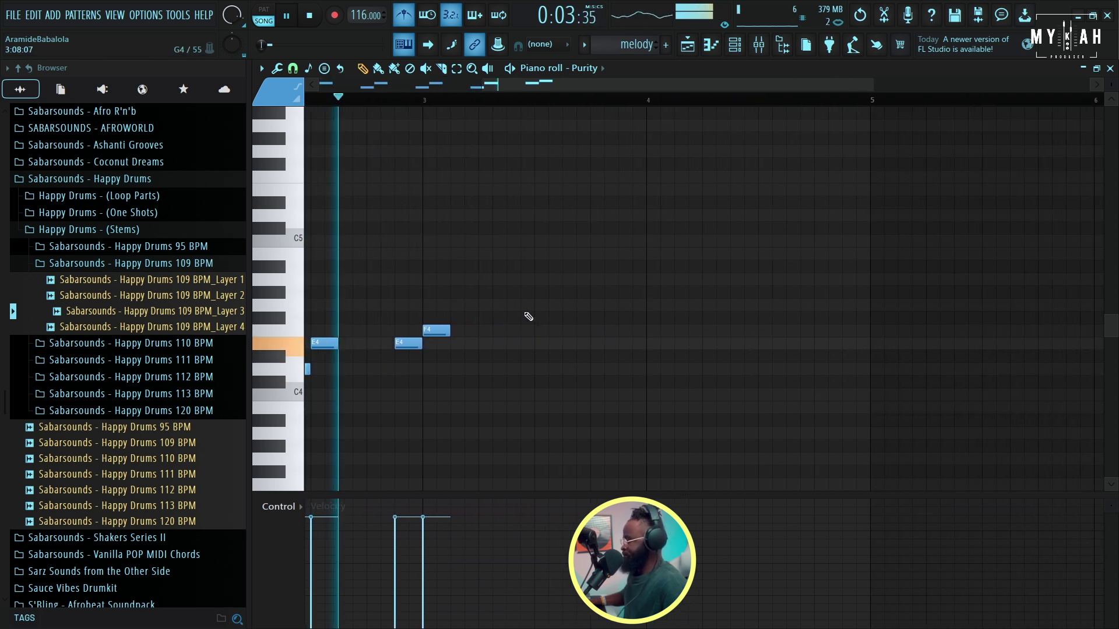
left_click(513, 343)
left_click(539, 331)
Step: Finish the melody with two G4–A4 pairs and a closing G4, and place the pattern twice on Track 3
key("space")
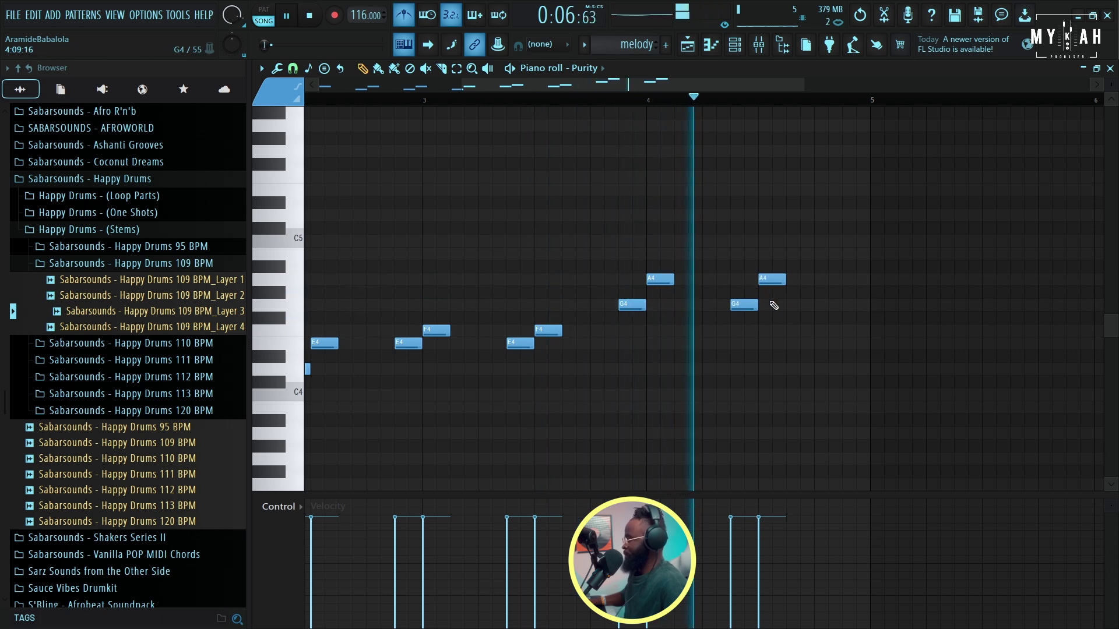
key("space")
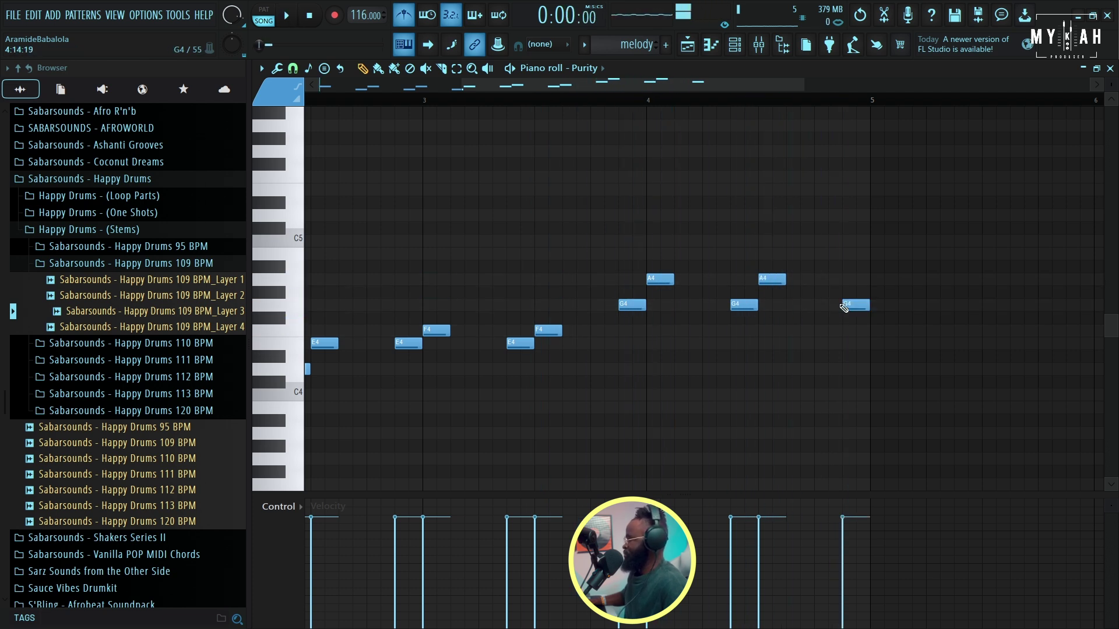
key("space")
left_click(686, 46)
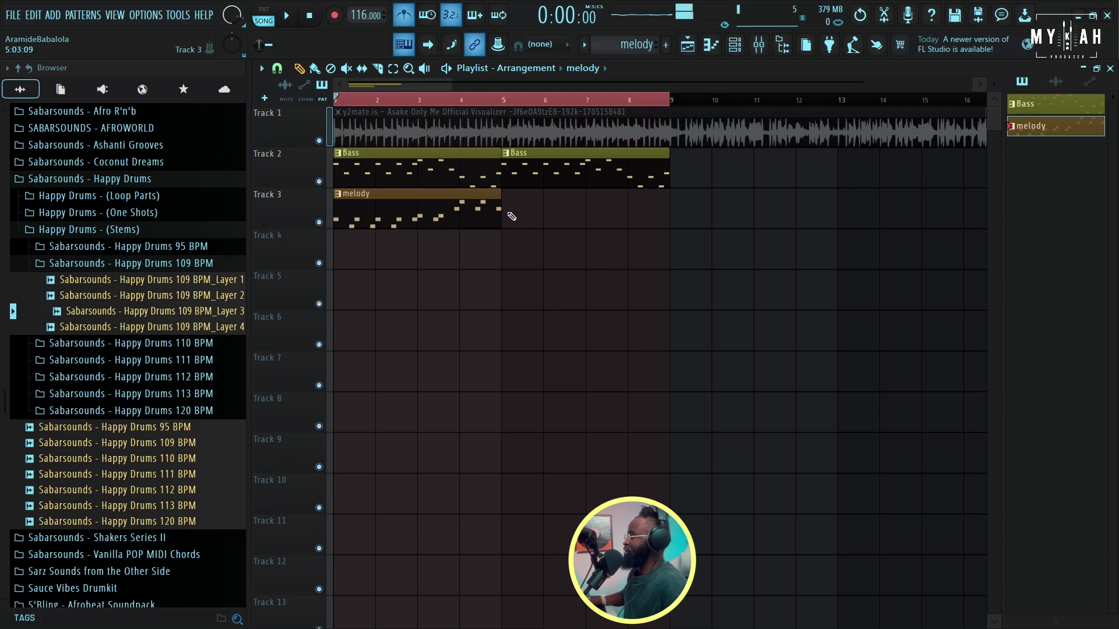
left_click(511, 216)
Step: Route the Purity channel to mixer track 2 and load Fruity Reeverb 2 on it with the wet level at 31%
left_click(733, 47)
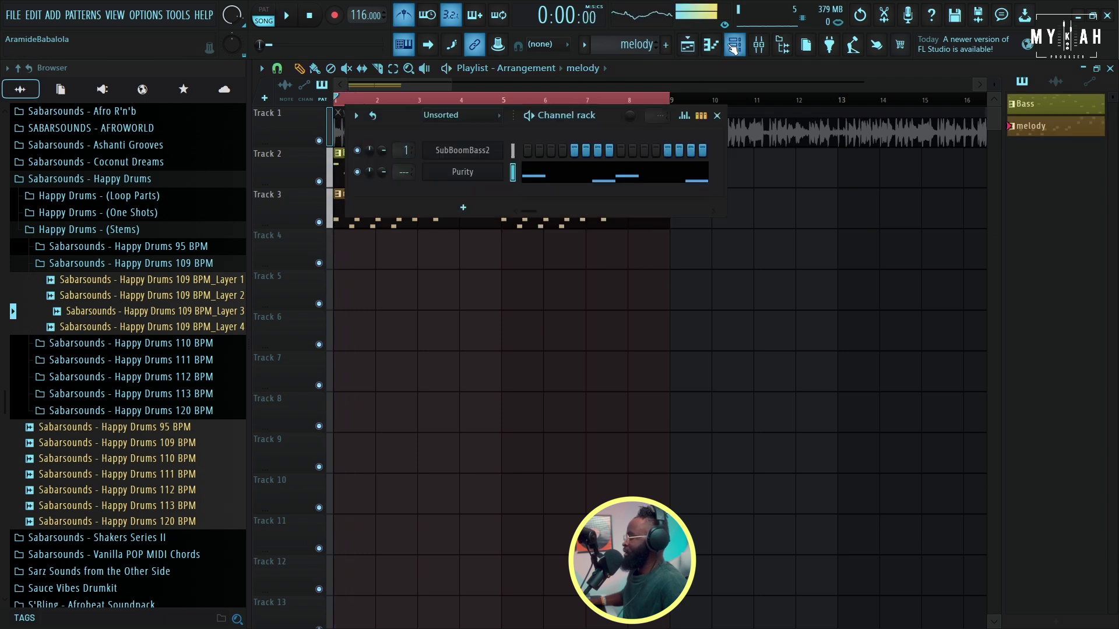
left_click(481, 170)
key("ctrl+l")
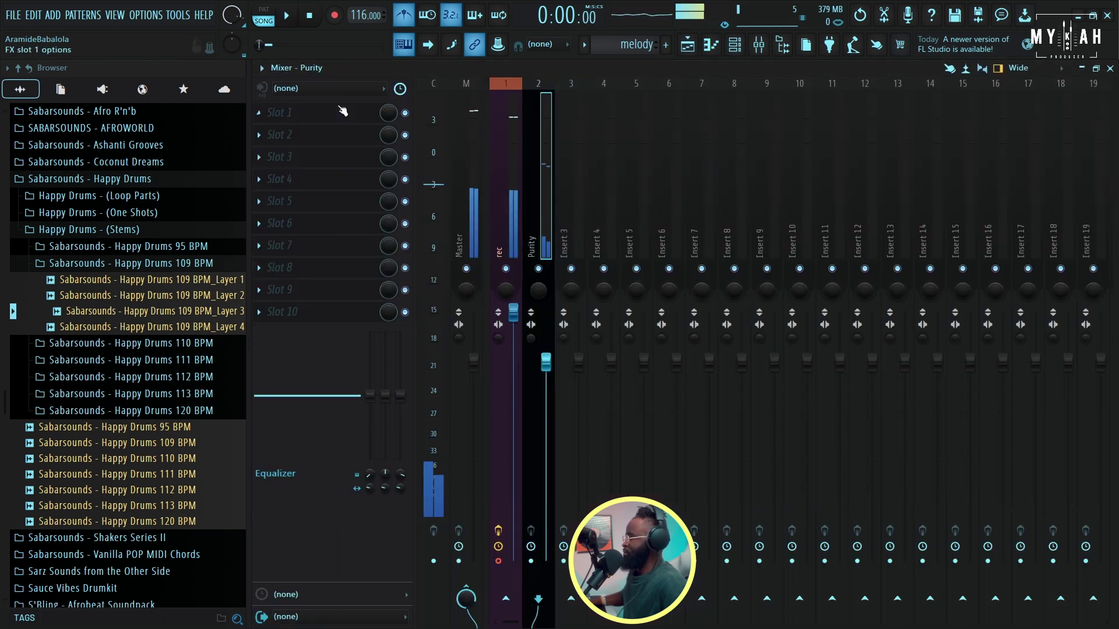
left_click(263, 68)
left_click(470, 85)
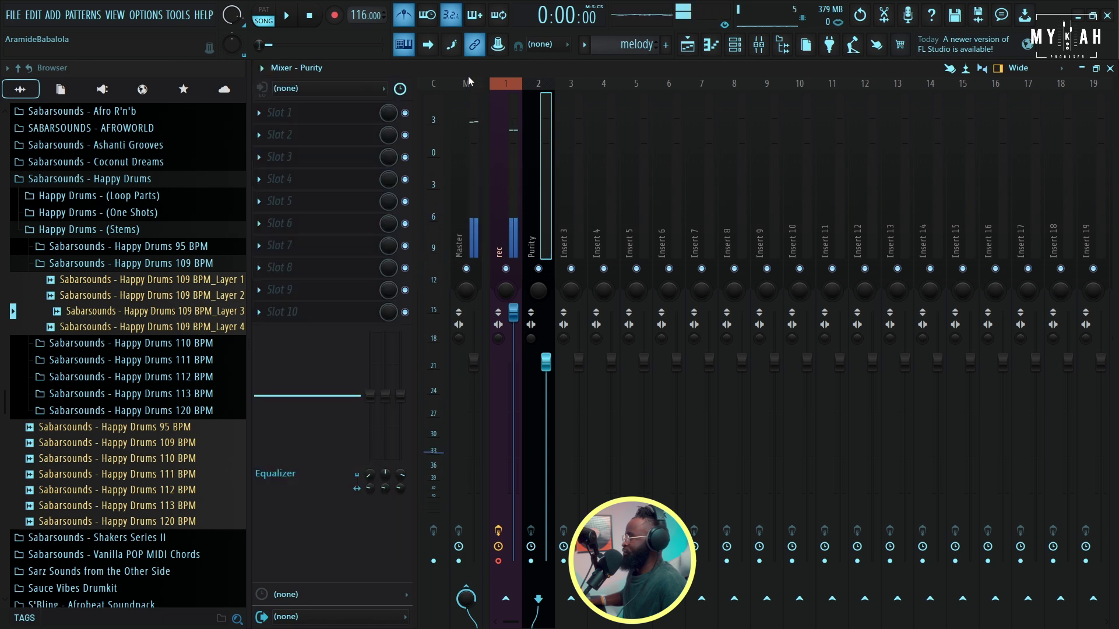
left_click(259, 113)
mouse_move(307, 134)
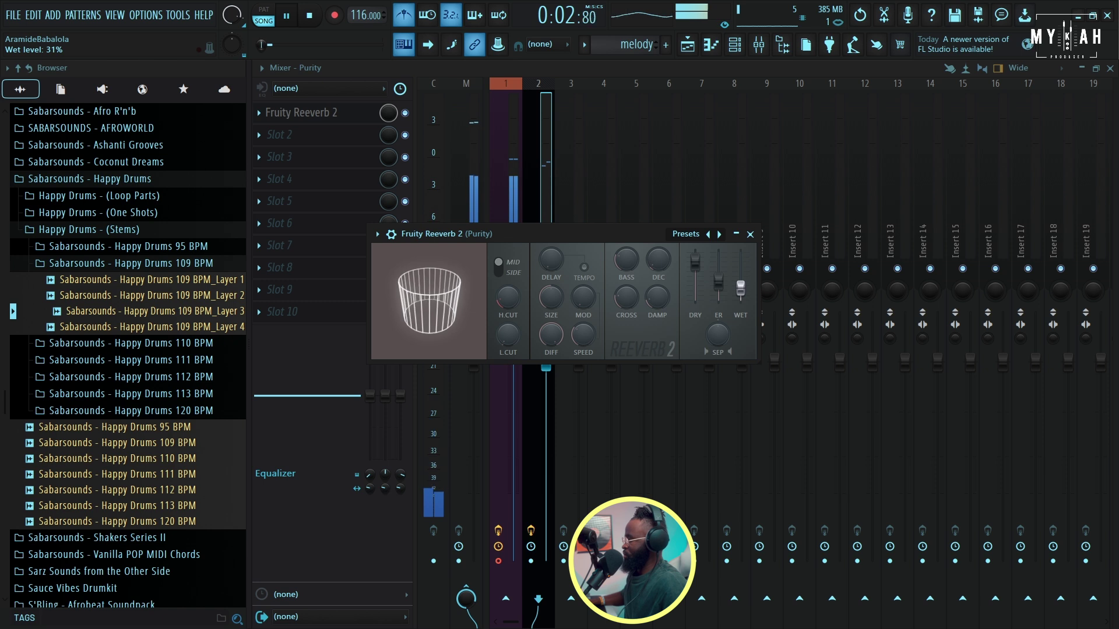
Step: Add a Nexus channel with the Single Layer Pads preset PD Chillpad 2, and adjust its amp modifier release
left_click(687, 45)
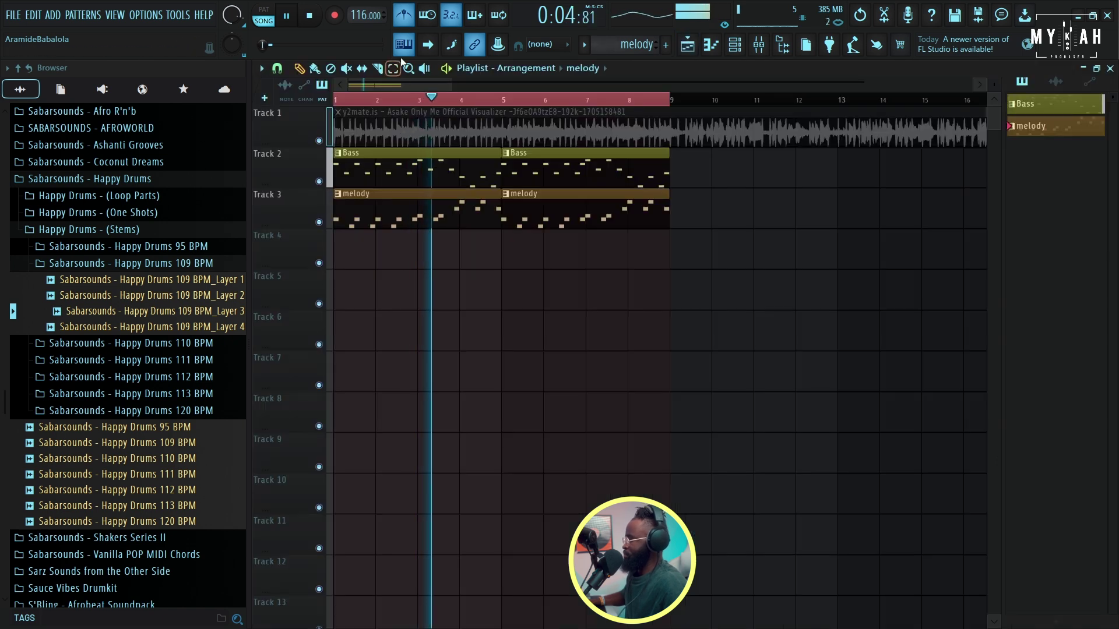
left_click_drag(449, 86, 426, 92)
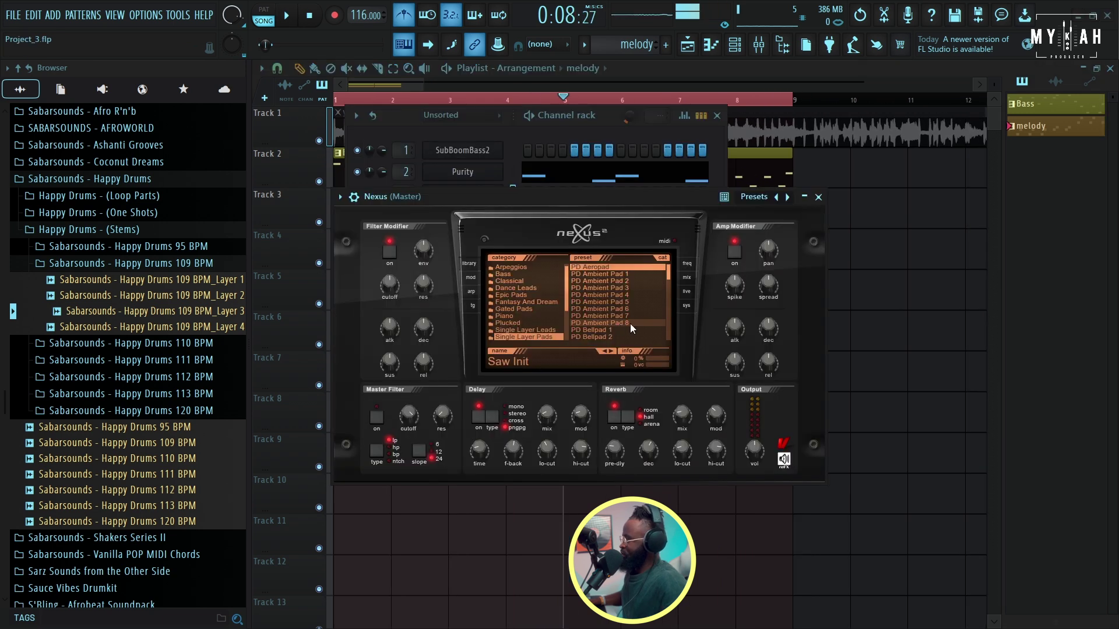
left_click_drag(668, 274, 669, 285)
left_click(613, 309)
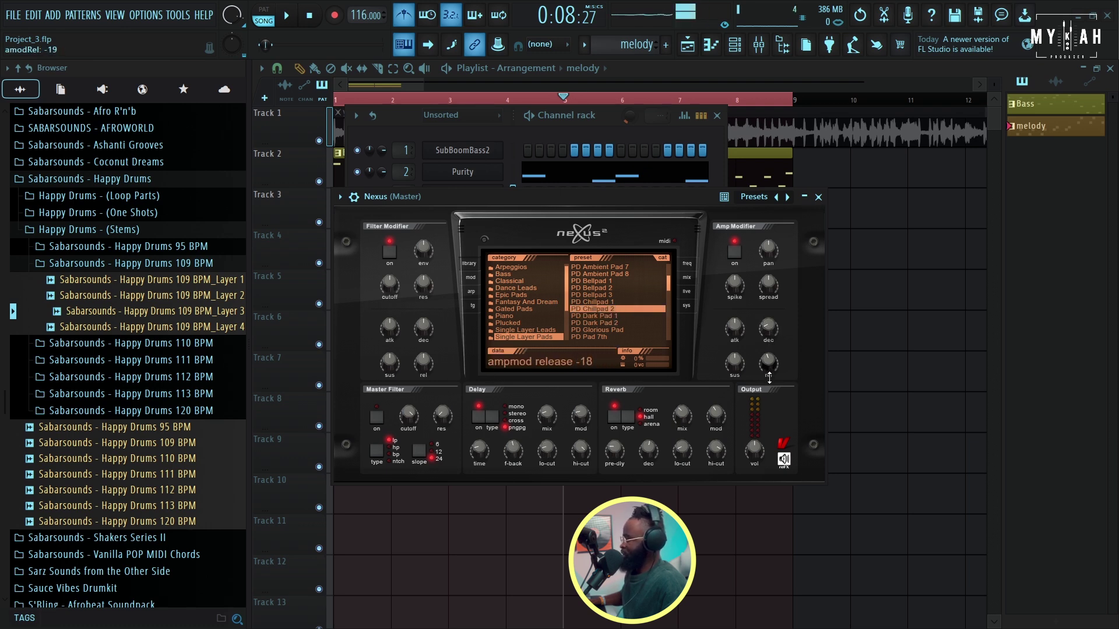
left_click_drag(566, 197, 592, 200)
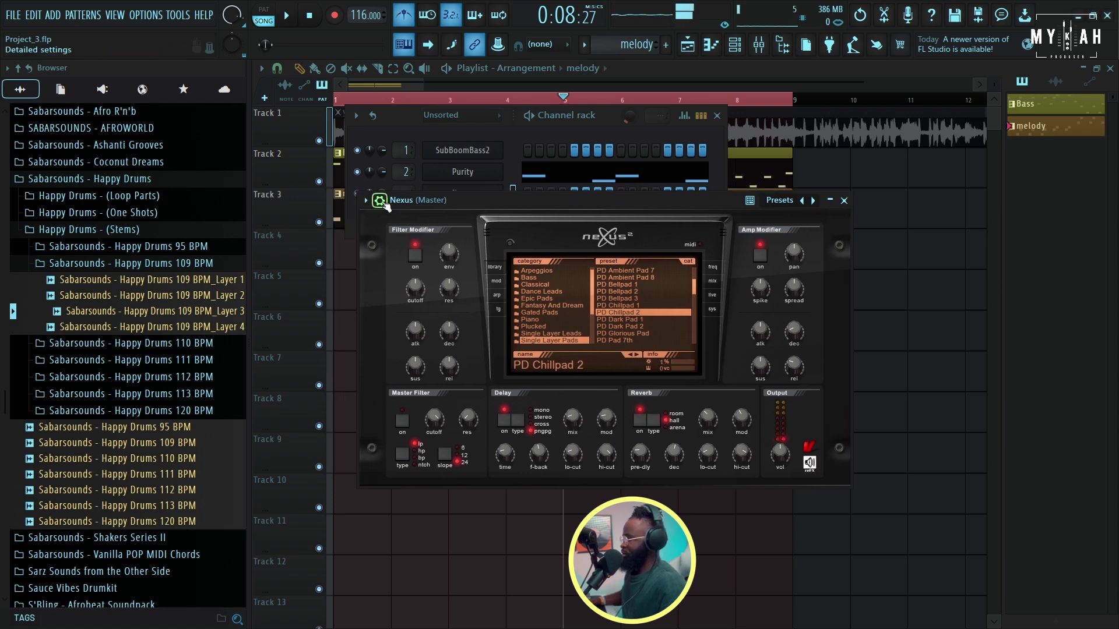
left_click(380, 200)
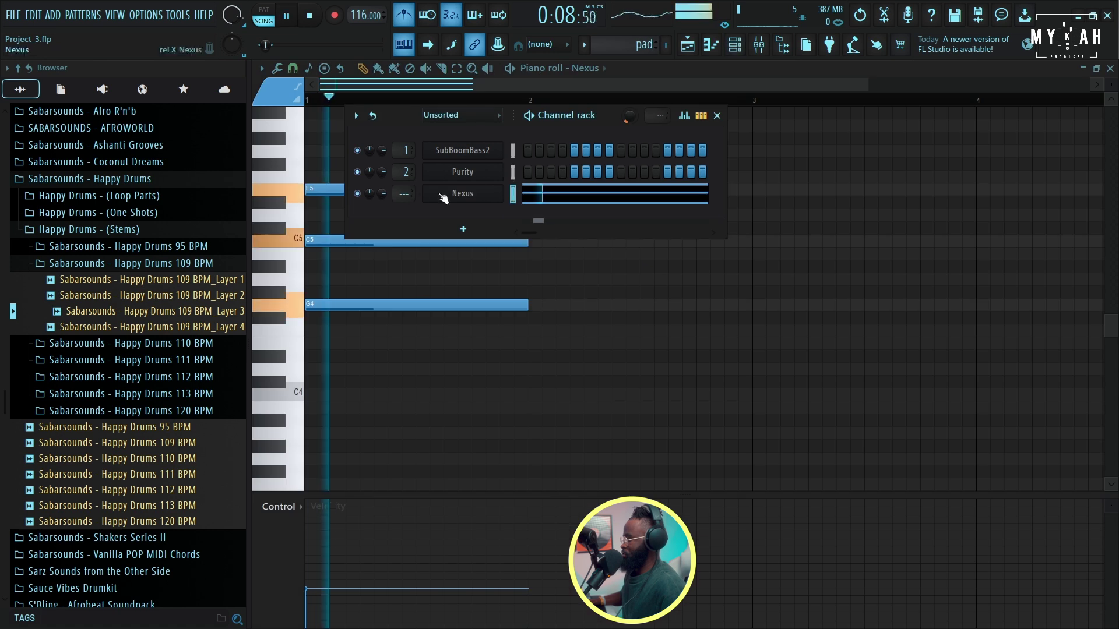
Step: Lower the Nexus channel's volume and write two-bar pad chords: G4–C5–E5 in bars 1–2 and F4–A4–C5 in bars 3–4
left_click_drag(382, 194, 382, 231)
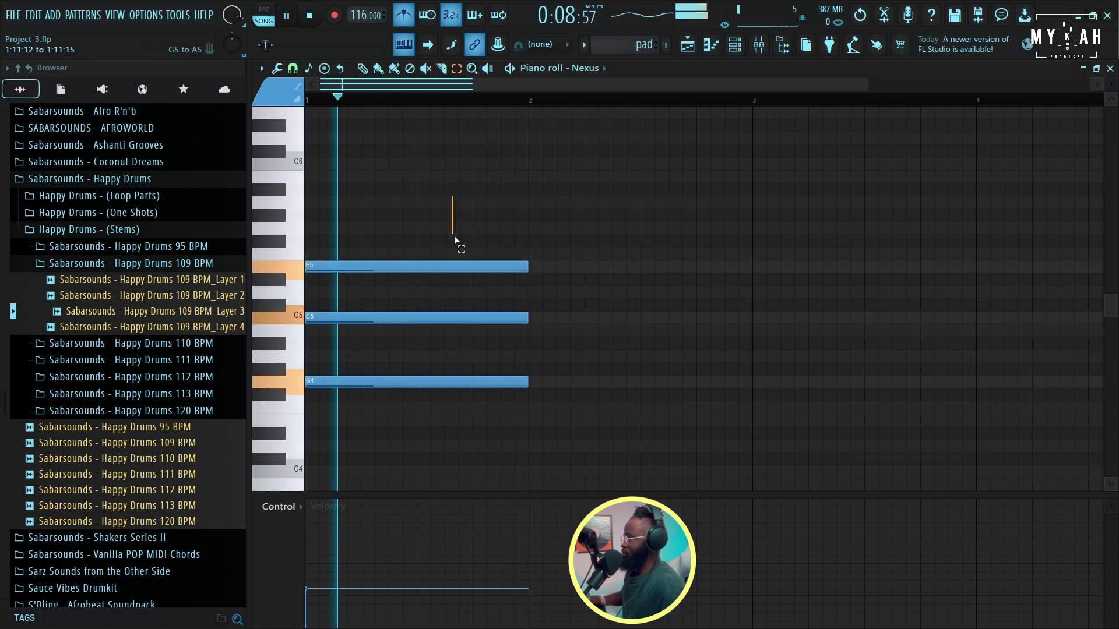
key("ctrl+a")
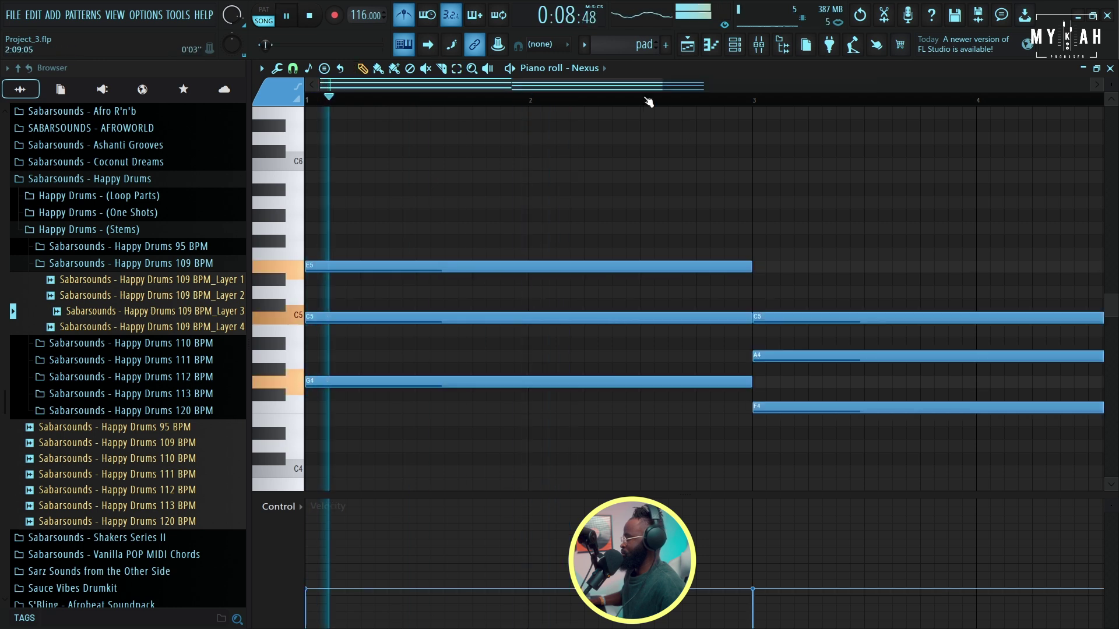
scroll(641, 102, "down", 2)
scroll(641, 102, "down", 1)
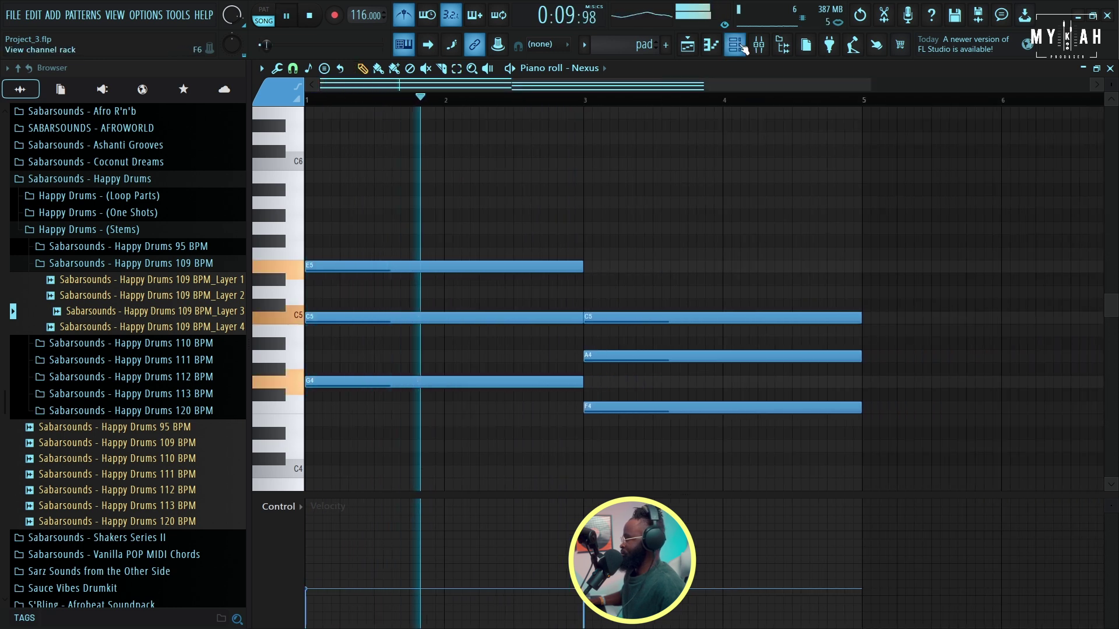
Step: Switch the Nexus channel's preset to PD Dark Pad 1 and play the arrangement from bar 5
key("F6")
left_click(478, 194)
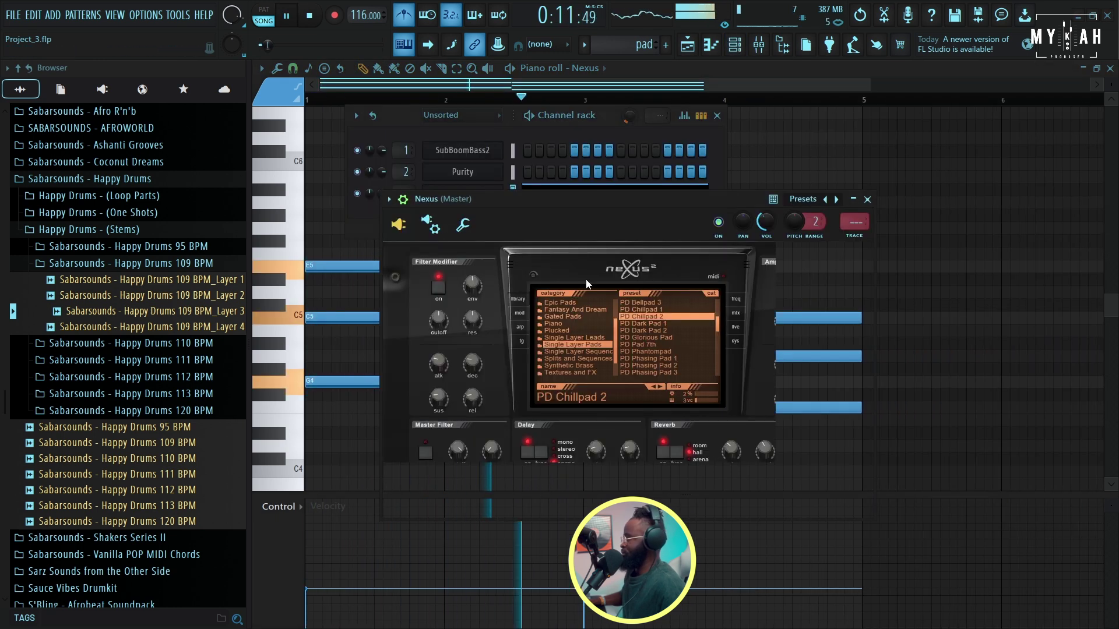
left_click(662, 324)
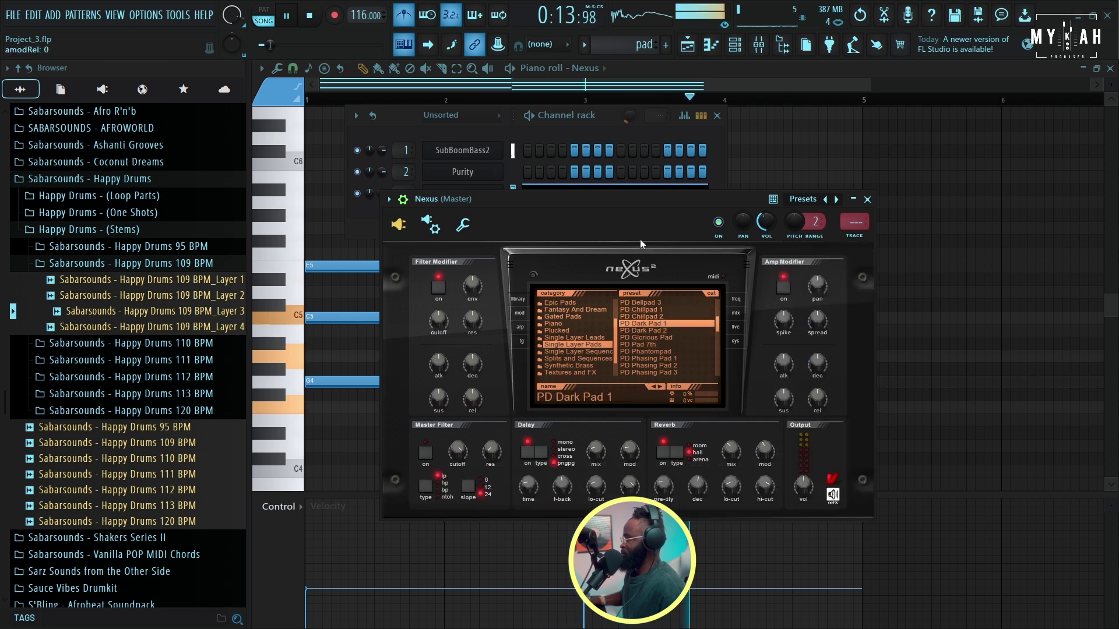
key("F5")
left_click(560, 102)
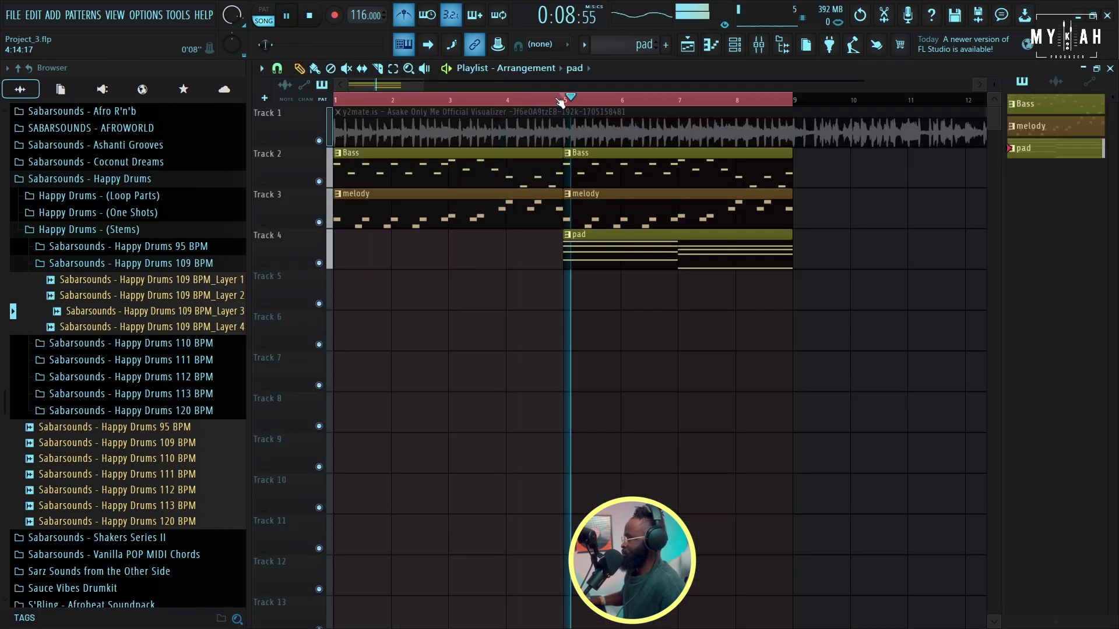
scroll(559, 101, "down", 2)
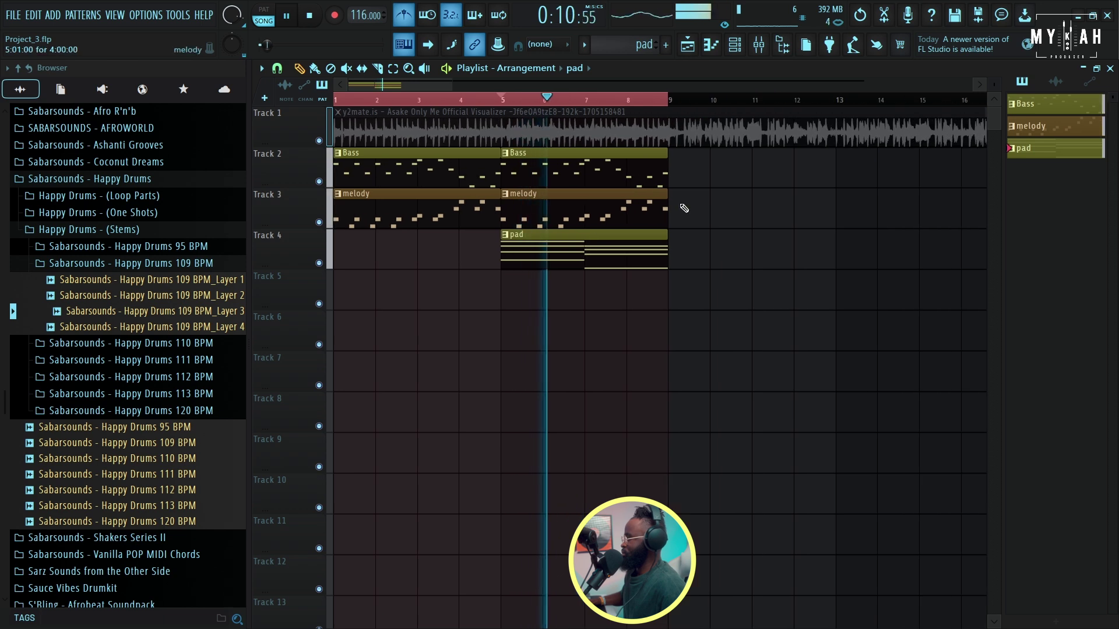
Step: Shape the Nexus pad on mixer track 3 with Fruity Parametric EQ 2, cutting both its low and high frequencies
key("F6")
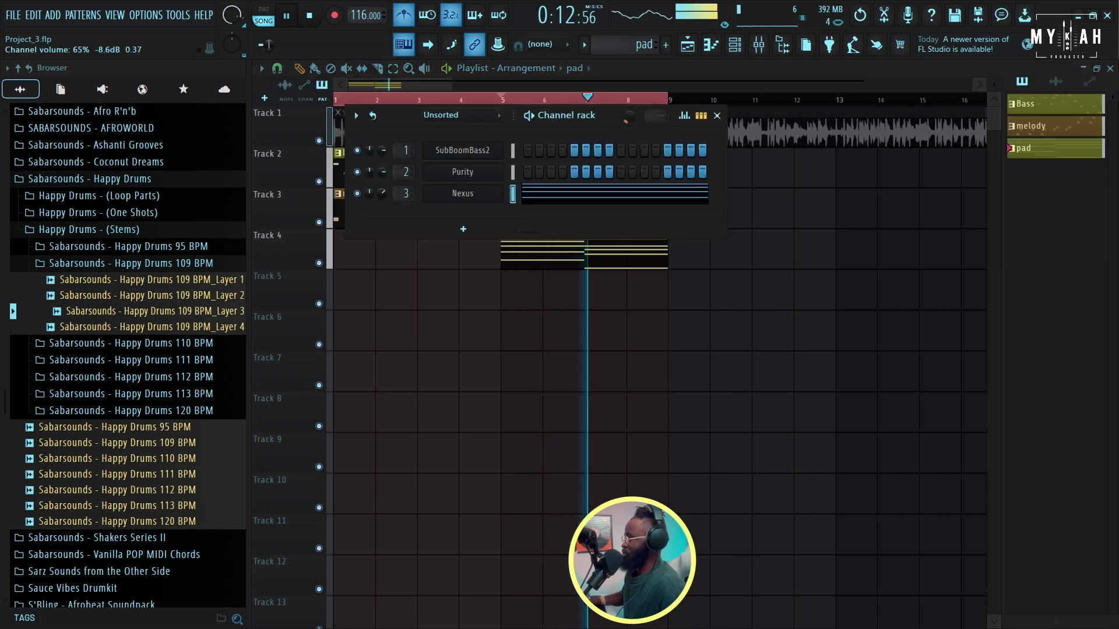
right_click(382, 194)
left_click(395, 201)
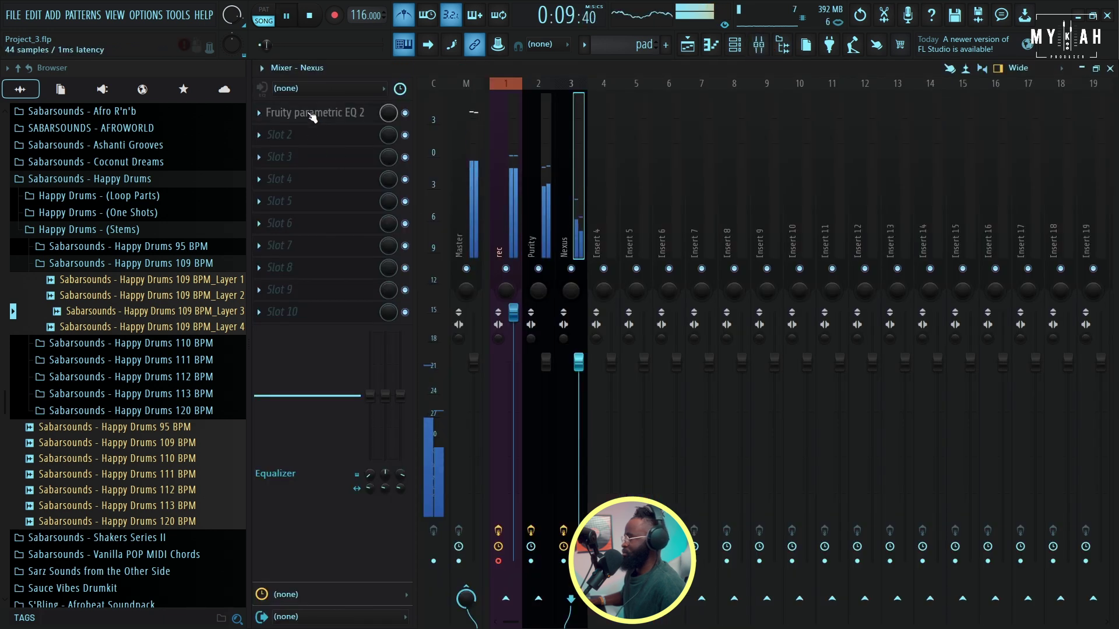
left_click(312, 117)
left_click_drag(326, 251, 368, 322)
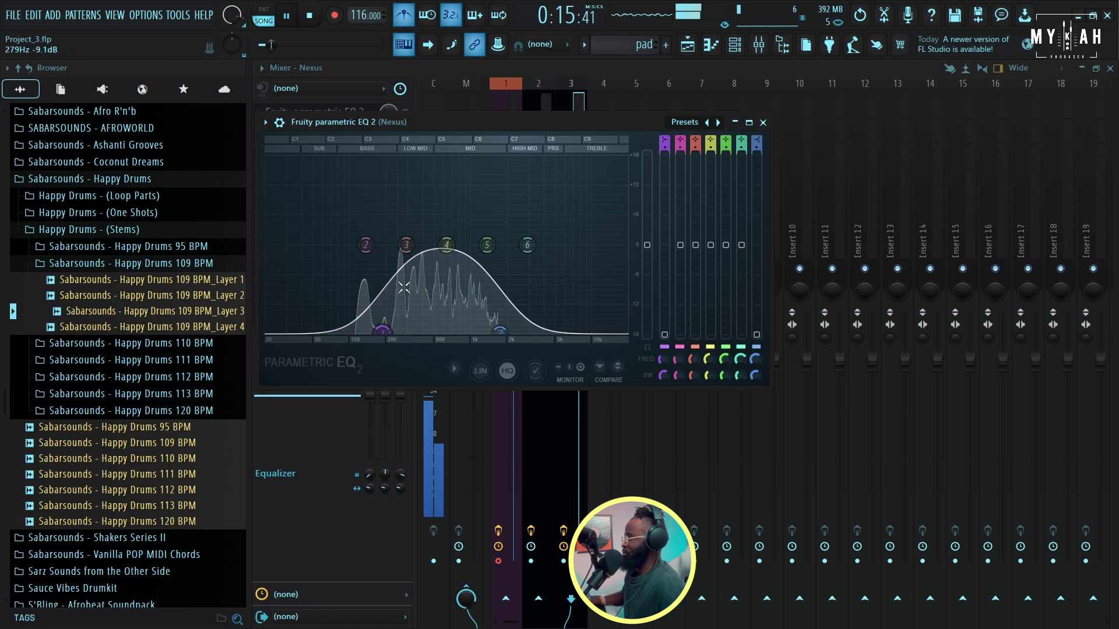
Step: In a Snare pattern, write _Snare hits on C5 at step 4 of bar 1 and step 7 of bar 2
left_click(735, 50)
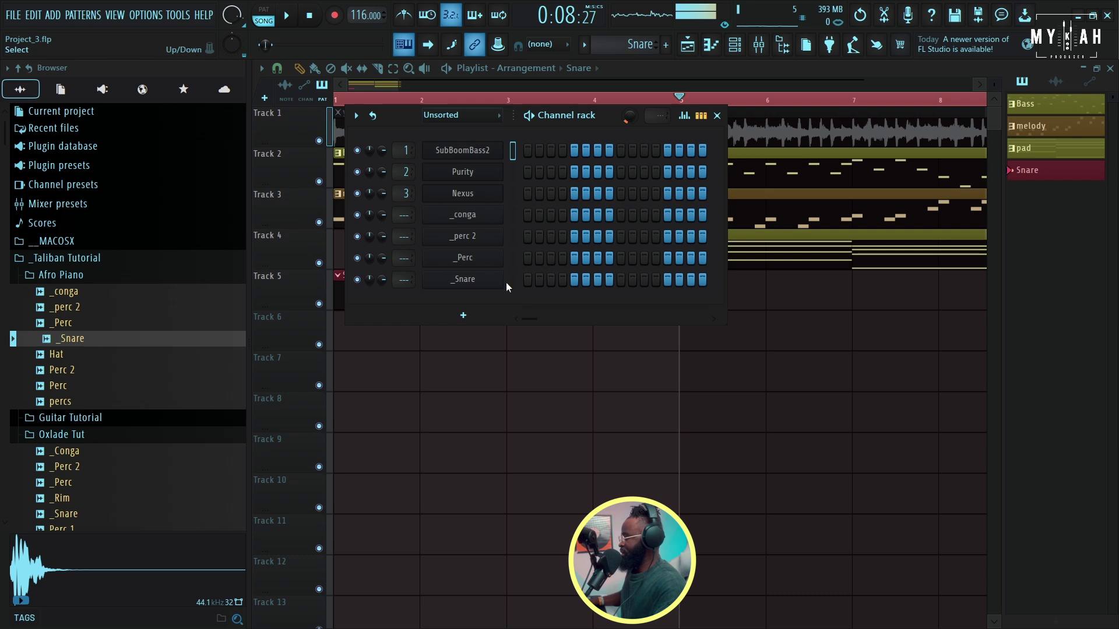
right_click(500, 275)
left_click(508, 279)
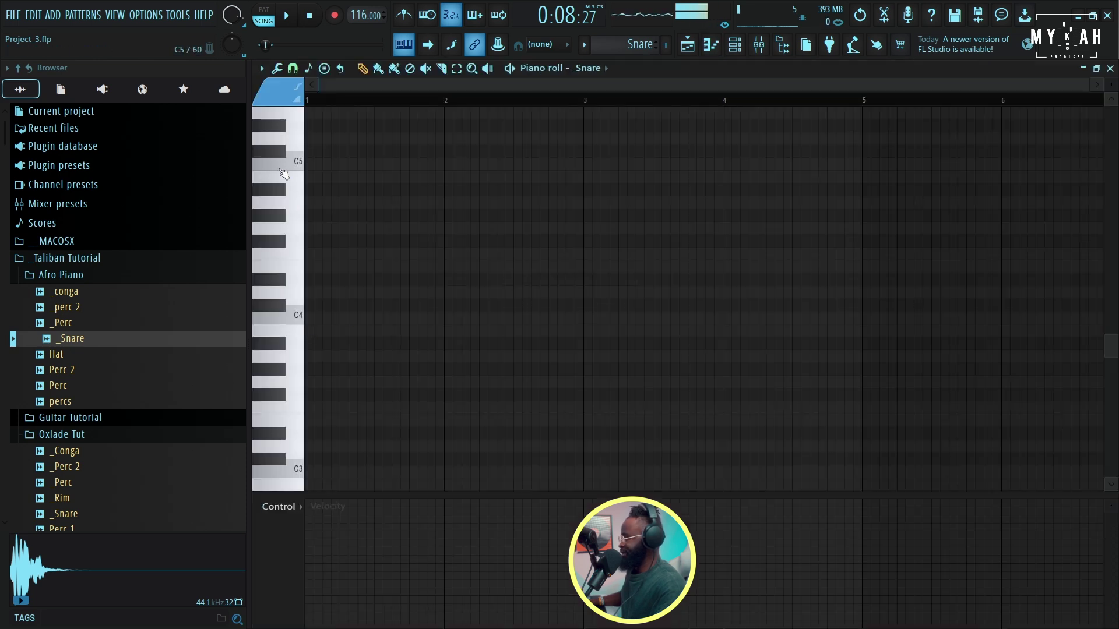
left_click(327, 166)
key("space")
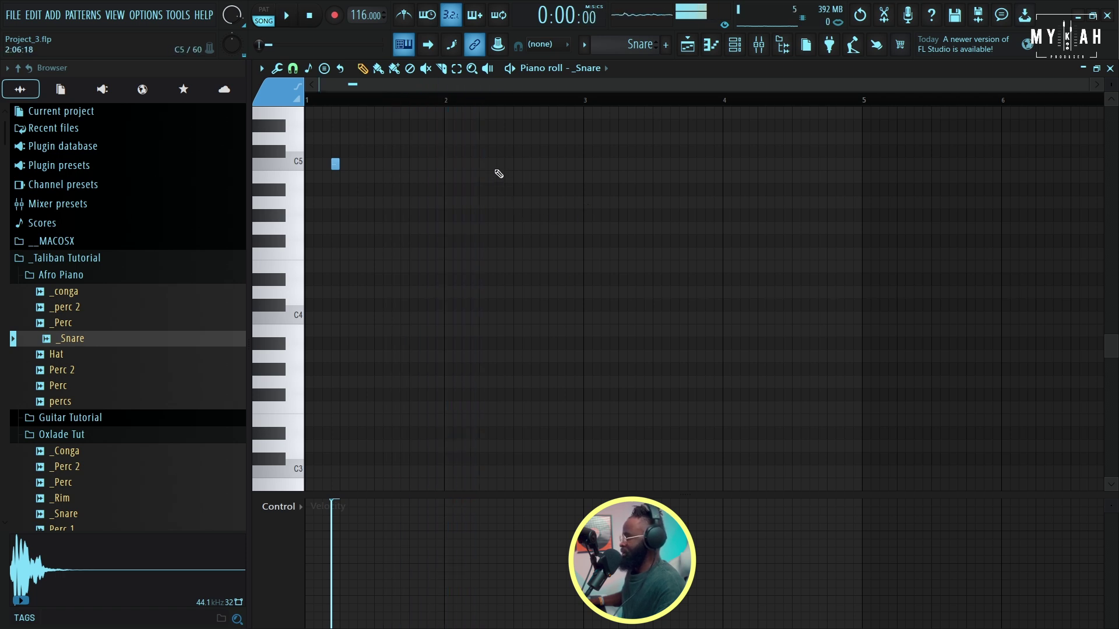
left_click(498, 167)
right_click(498, 166)
key("space")
left_click(336, 165)
left_click(500, 168)
Step: Repeat the two-bar Snare pattern on Track 5 until it fills bars 1–8
key("F5")
left_click(571, 287)
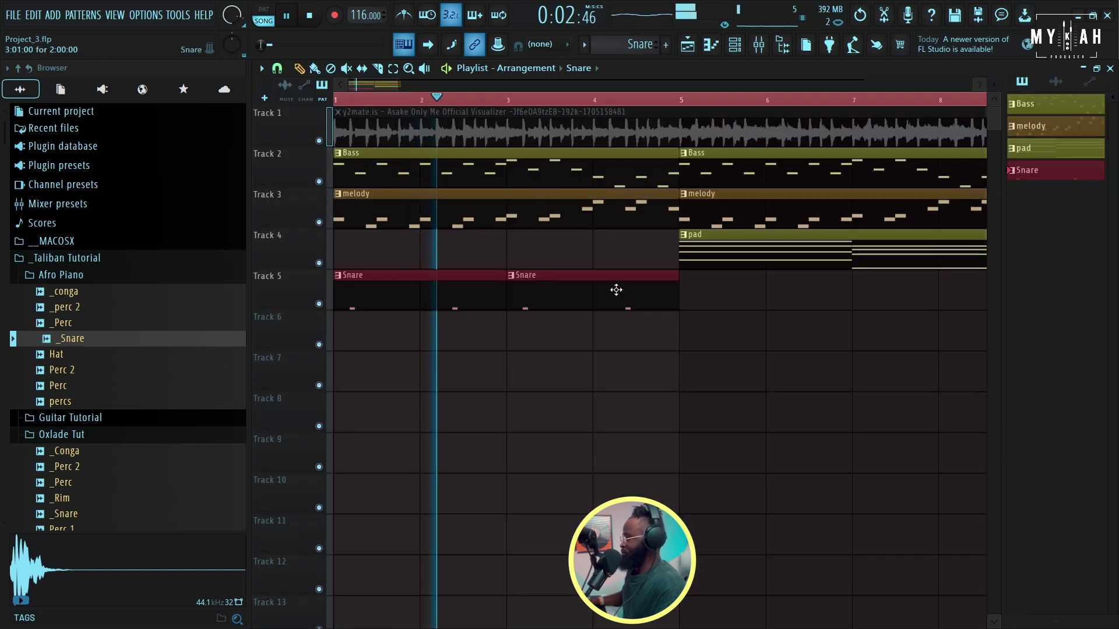
left_click(701, 286)
scroll(688, 291, "down", 3)
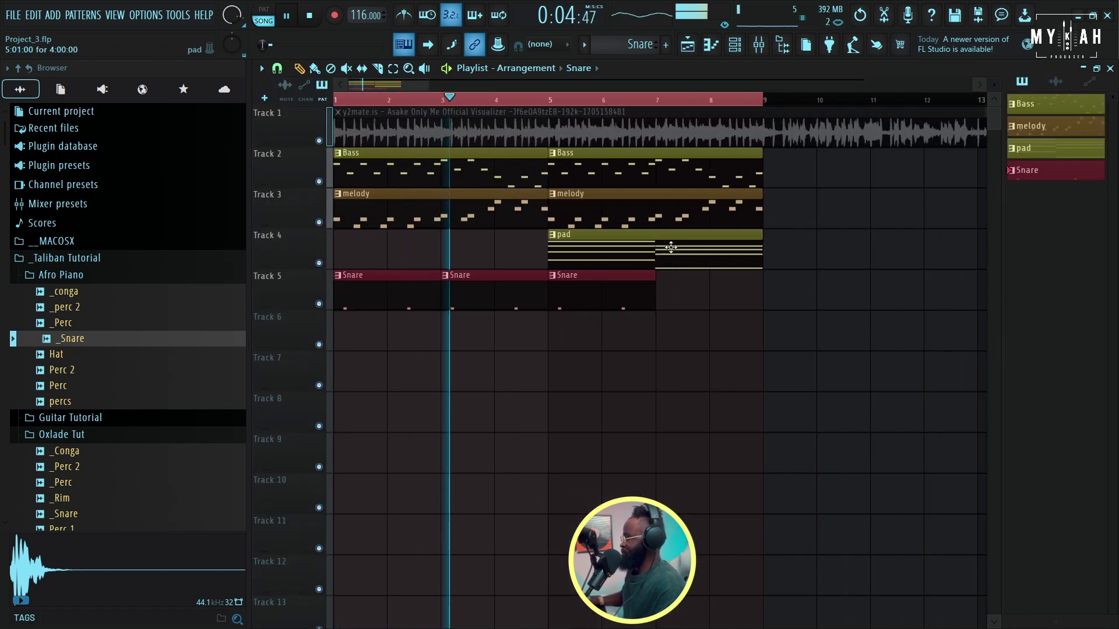
left_click(674, 296)
key("space")
Step: Create a Perc pattern with a single _Perc hit on C5 at step 7 of bar 1
key("F6")
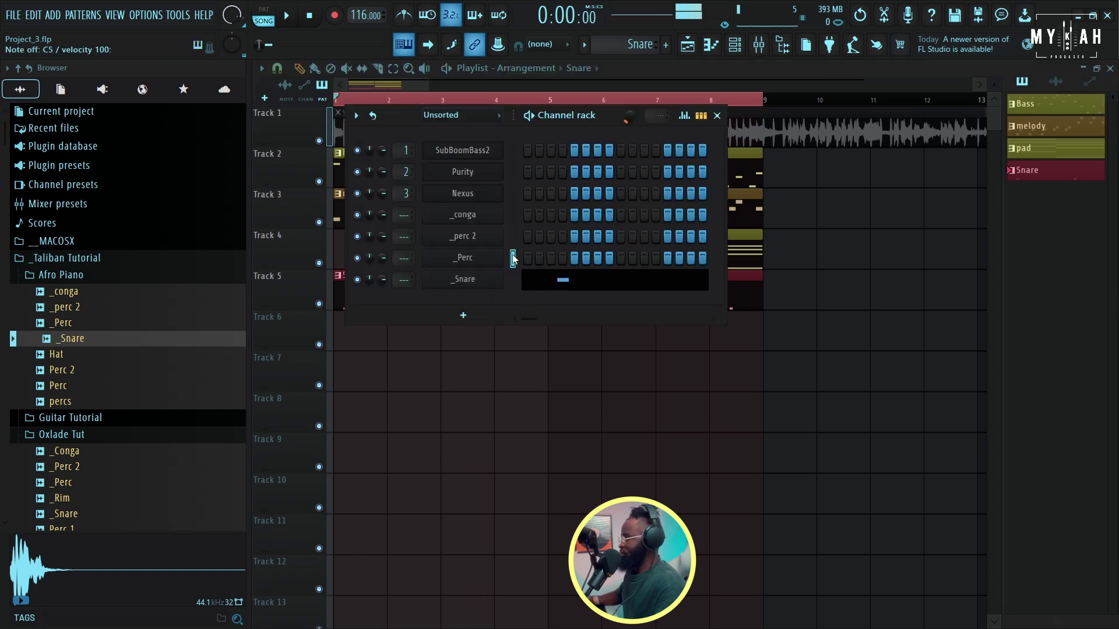
left_click(584, 44)
left_click(656, 73)
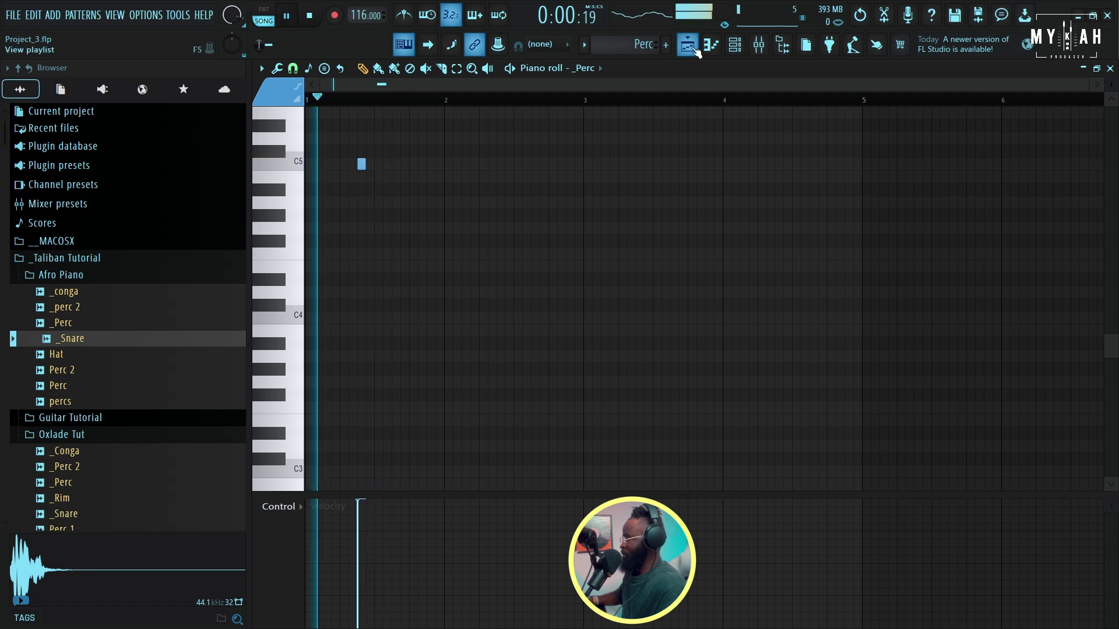
Step: Place the one-bar Perc pattern on Track 6 at bars 1, 3, 5 and 7
left_click(694, 49)
left_click(415, 332)
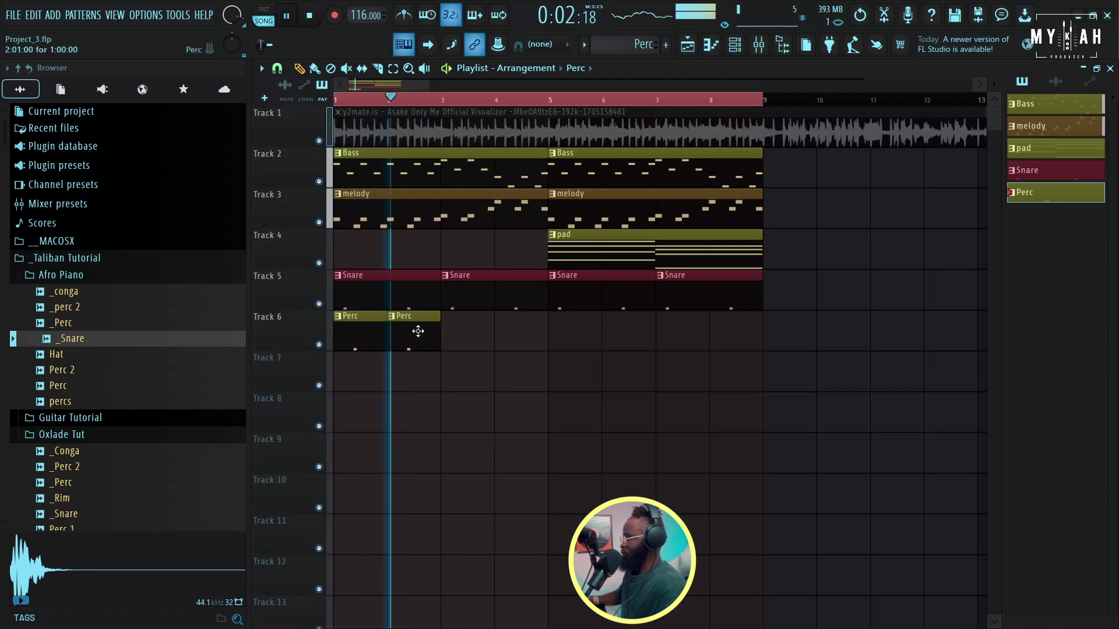
left_click_drag(414, 338, 457, 334)
key("space")
key("space")
left_click(563, 333)
left_click(673, 333)
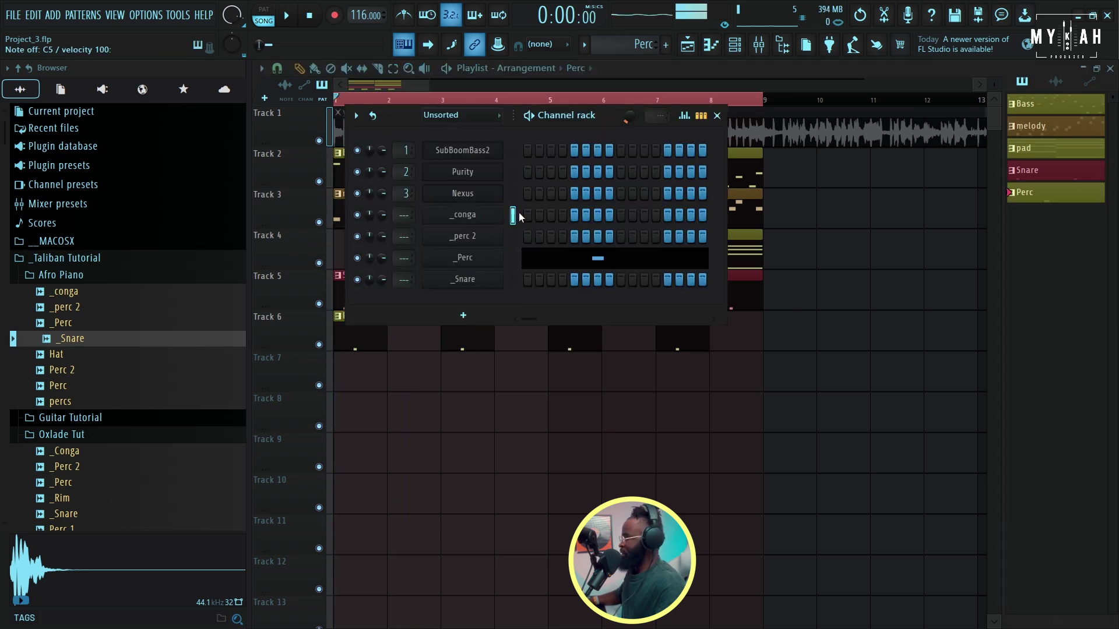
Step: Create a green pattern named Conga with one _conga hit on C5 at step 4 of bar 1
left_click(640, 45)
left_click(659, 61)
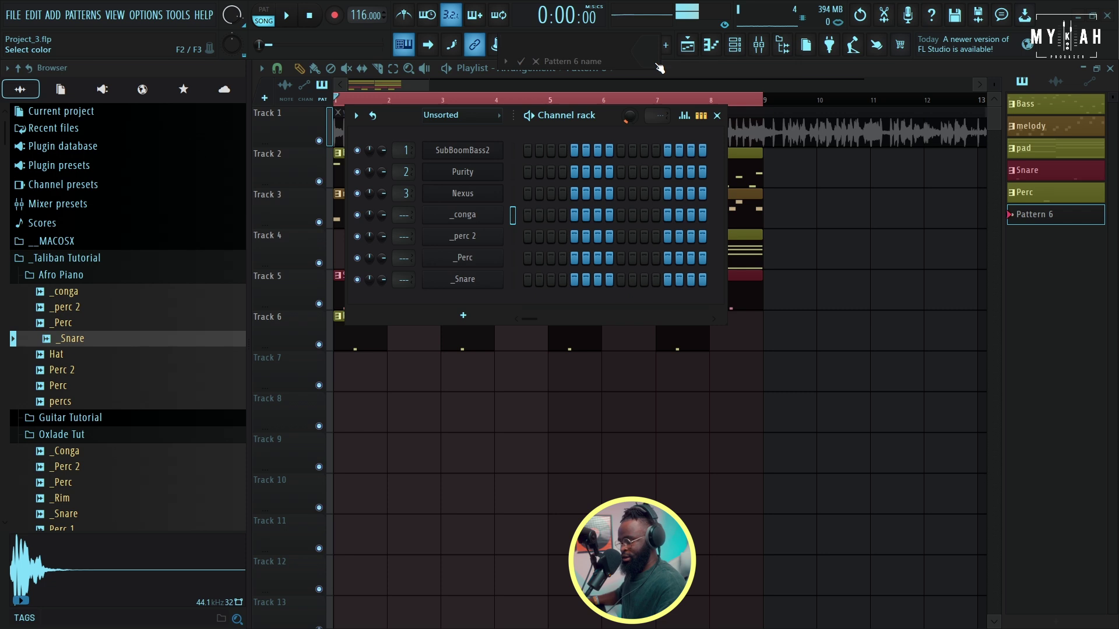
type("Co")
type("nga")
key("Return")
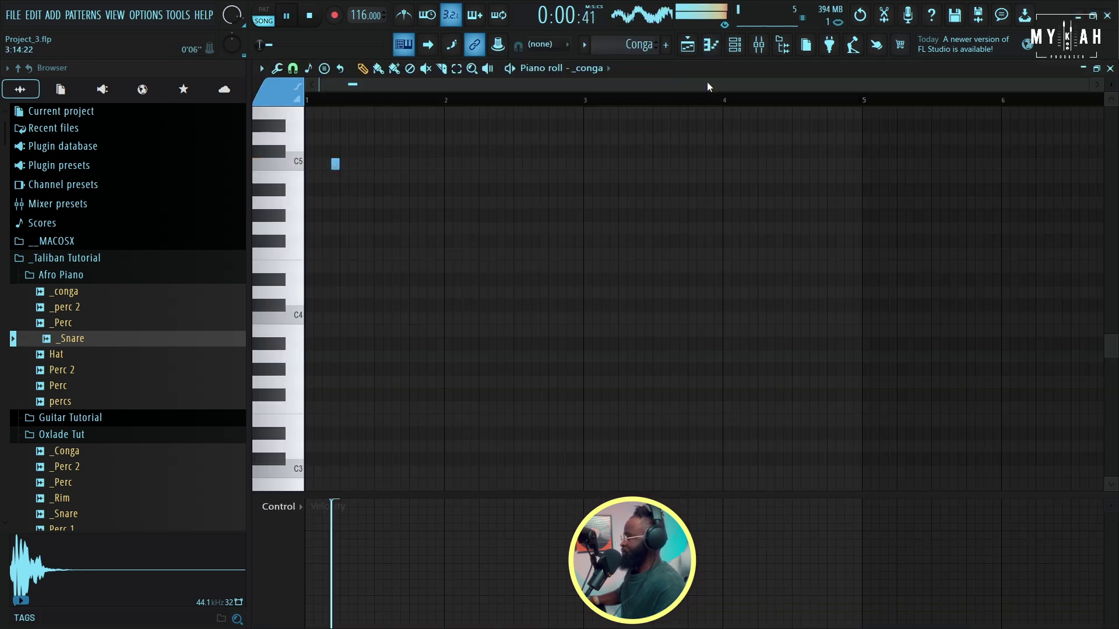
Step: Place the Conga pattern on Track 7 at bars 2, 4, 6 and 8
left_click(693, 45)
left_click(503, 375)
left_click(609, 379)
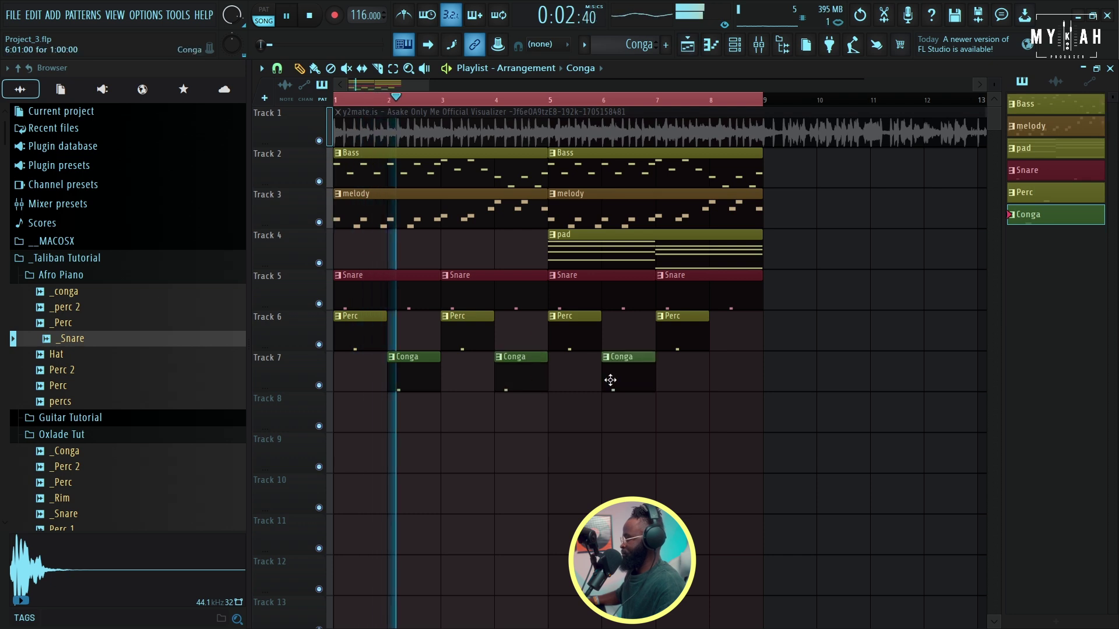
left_click(714, 382)
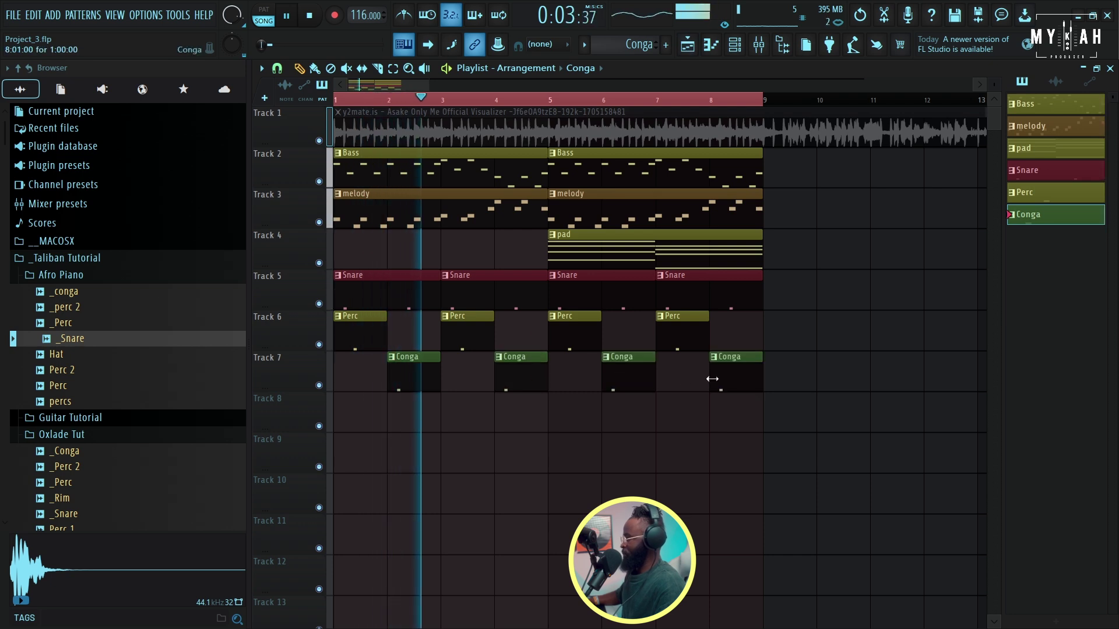
Step: Layer the P2J_percussion_conga_resonant sample under the _conga hit in the Conga pattern, on the same step
left_click(734, 45)
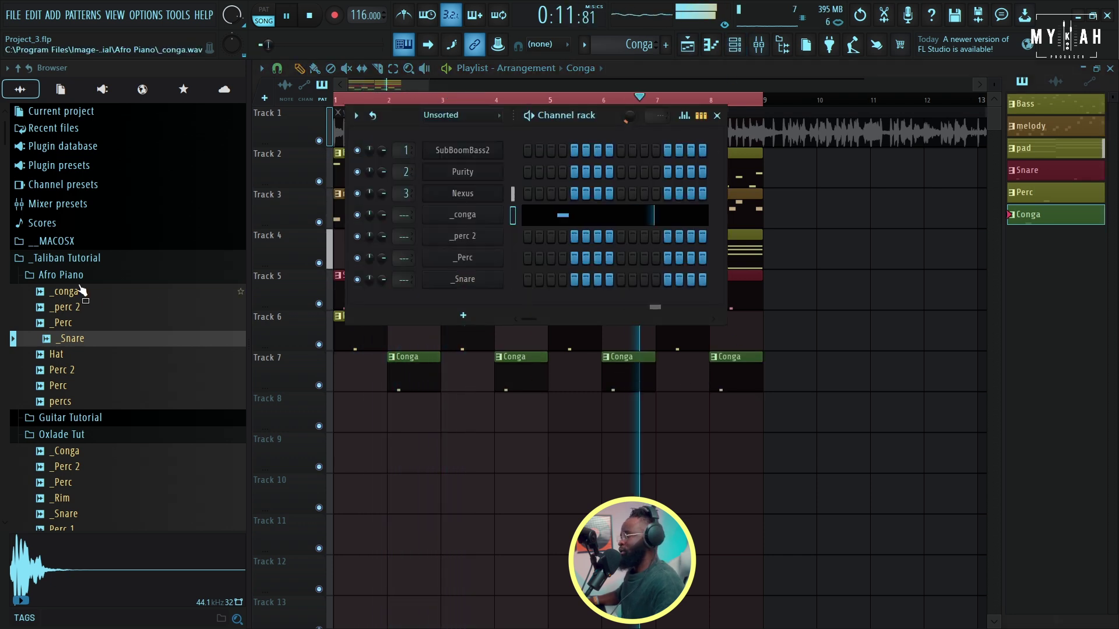
scroll(138, 456, "down", 15)
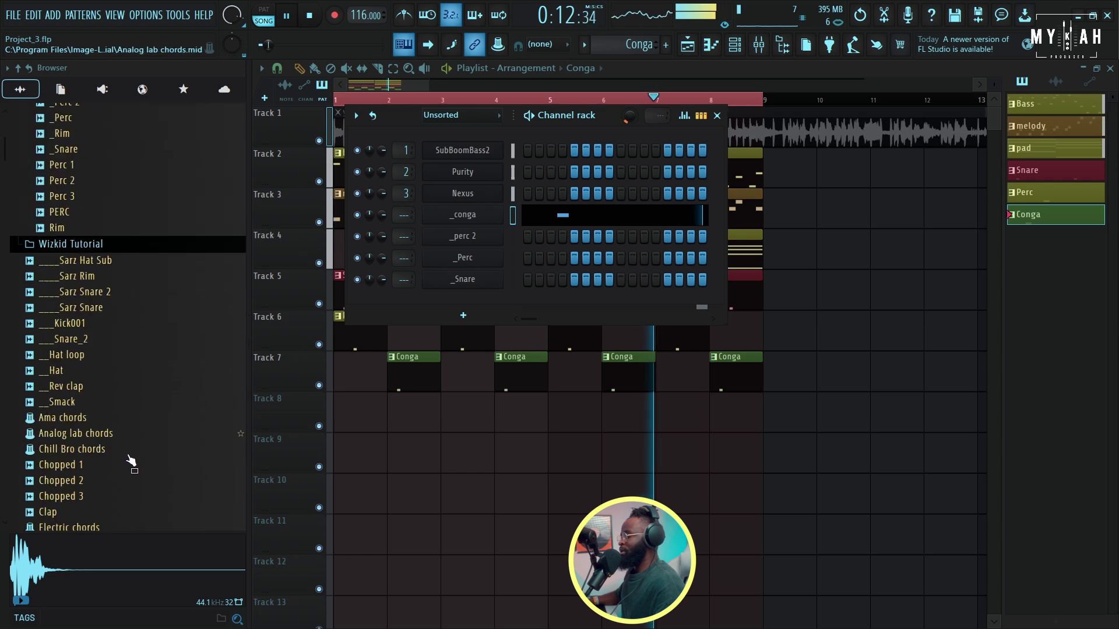
key("space")
scroll(138, 456, "down", 5)
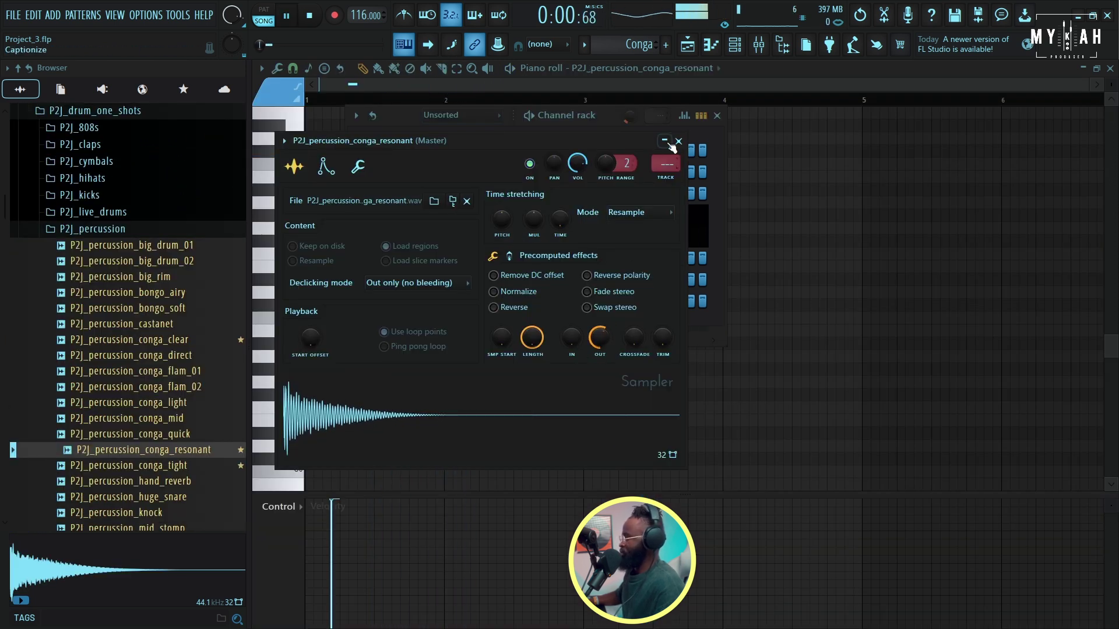
left_click(688, 47)
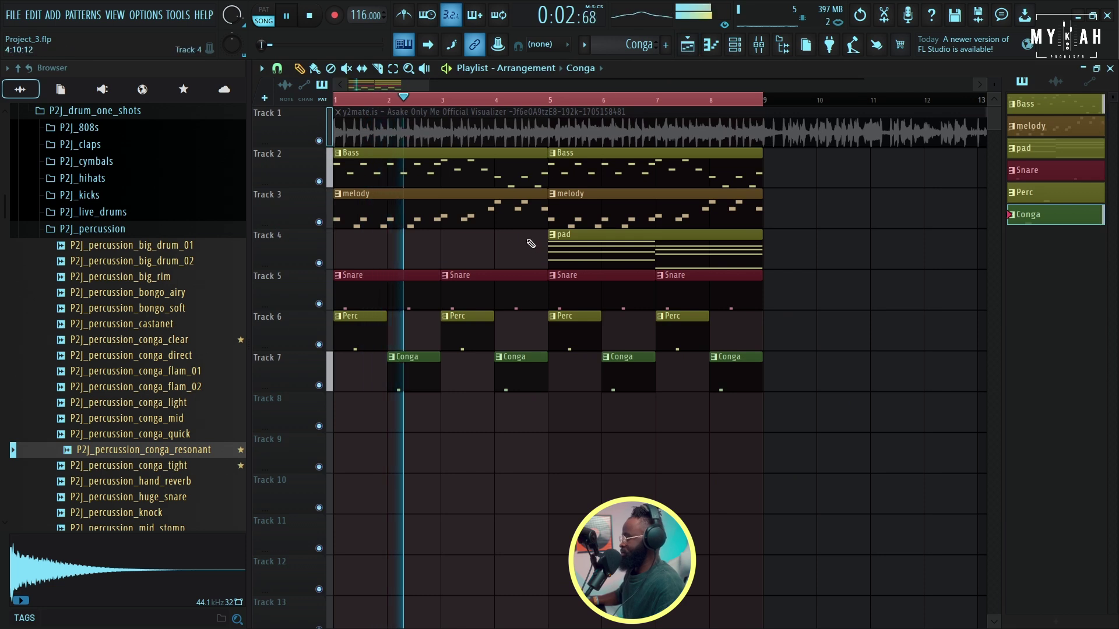
Step: Check the resonant conga channel's sampler settings while the arrangement plays
key("F6")
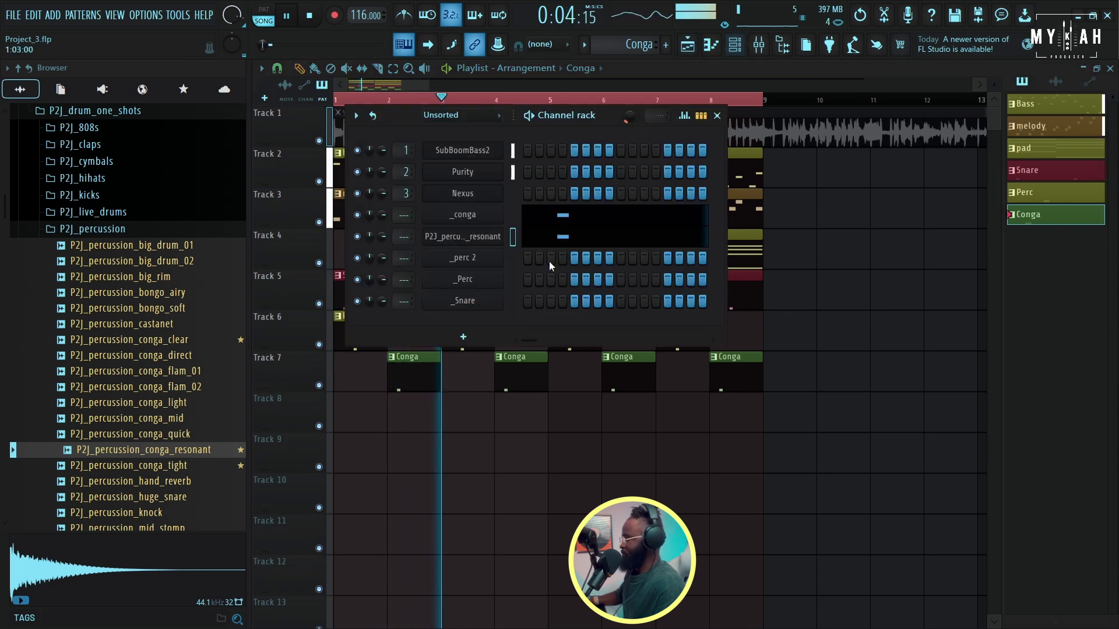
left_click(486, 235)
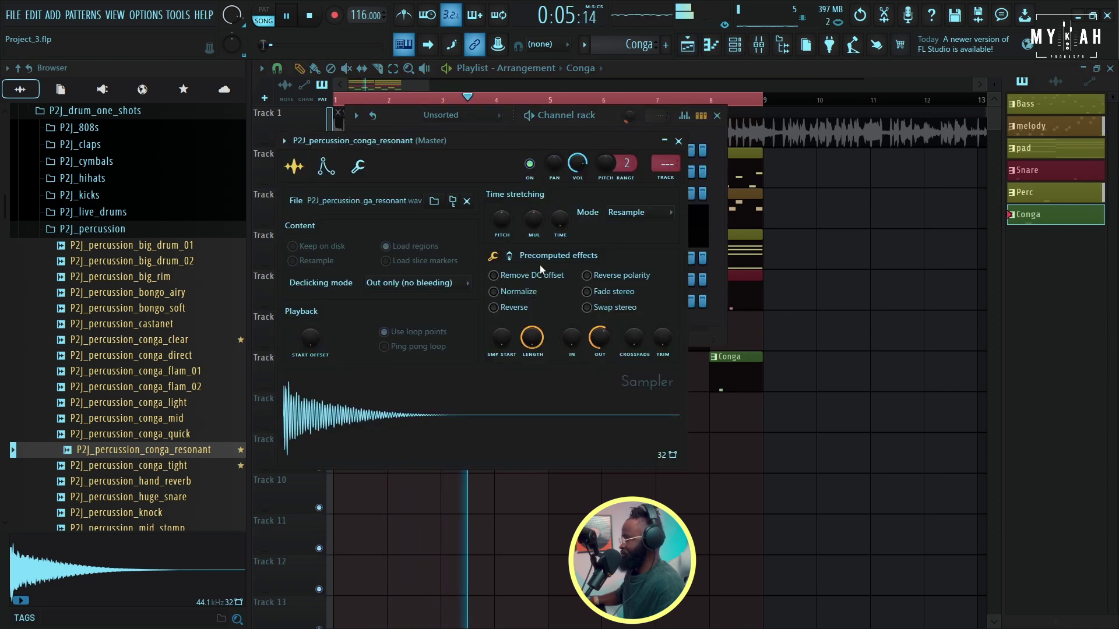
left_click(843, 349)
left_click_drag(429, 85, 406, 93)
Step: Load P2J_hihat_open_hi_freq and write a two-bar Hihat pattern with C5 hits on steps 3 and 11 of each bar
left_click(734, 44)
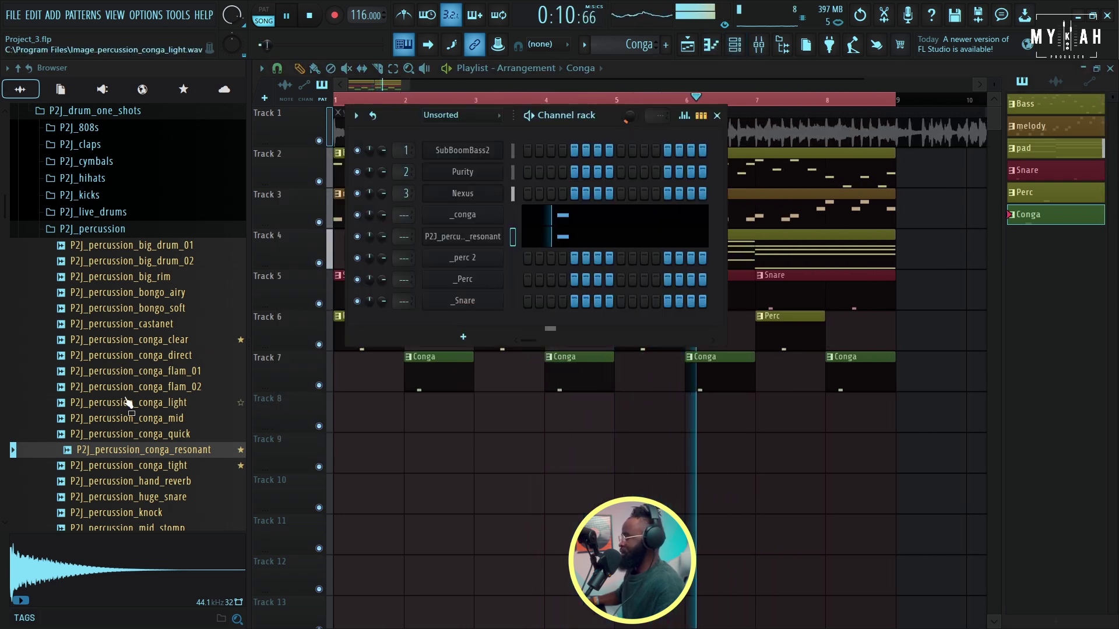
scroll(140, 407, "down", 5)
scroll(148, 326, "up", 7)
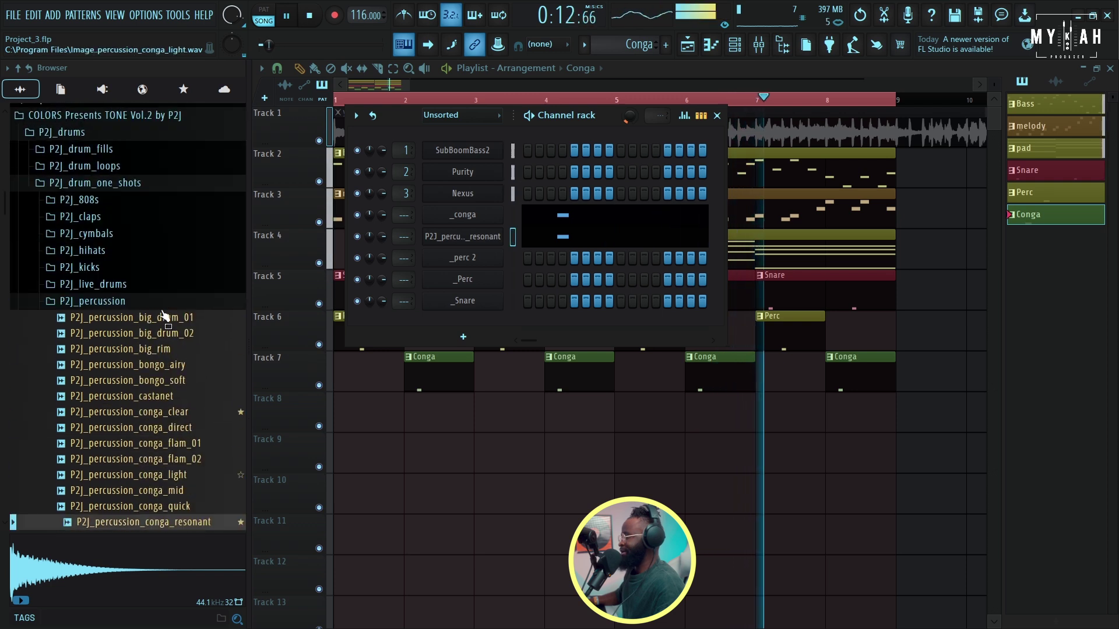
scroll(165, 315, "up", 1)
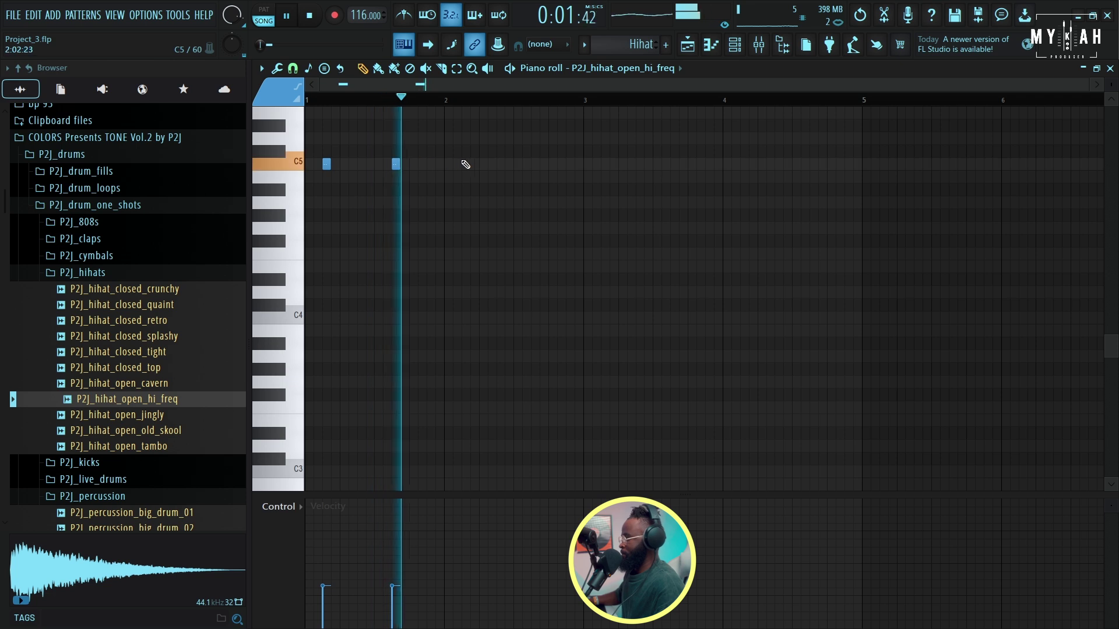
left_click(498, 165)
key("space")
key("space")
left_click_drag(498, 165, 465, 165)
left_click(535, 165)
Step: Place the two-bar Hihat pattern four times on Track 8 to cover bars 1–8
key("F5")
left_click(577, 405)
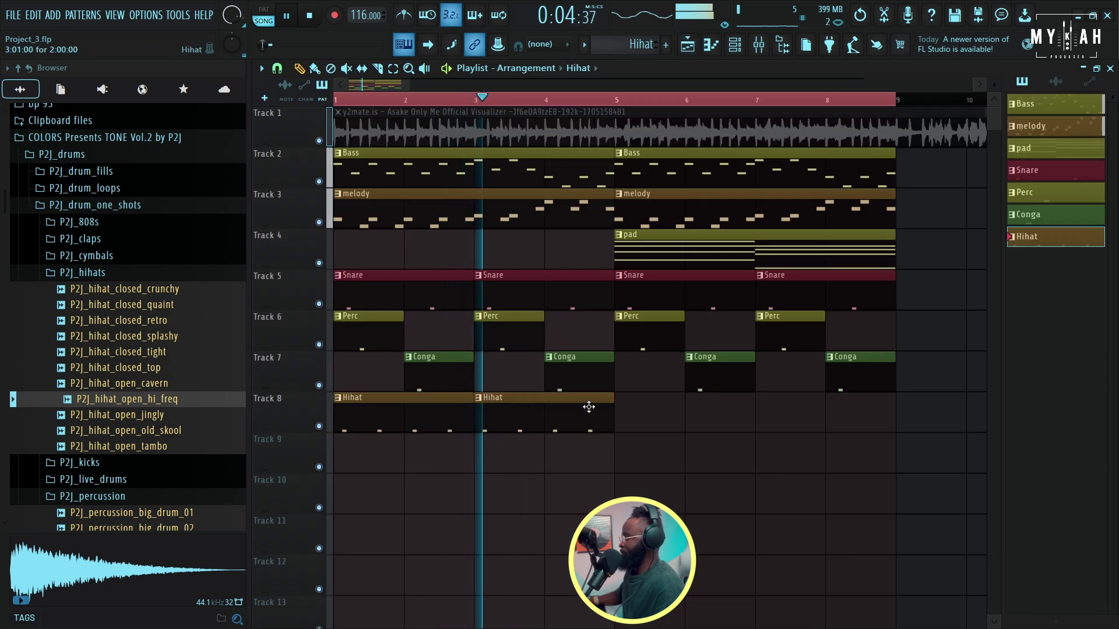
left_click(717, 417)
left_click(781, 422)
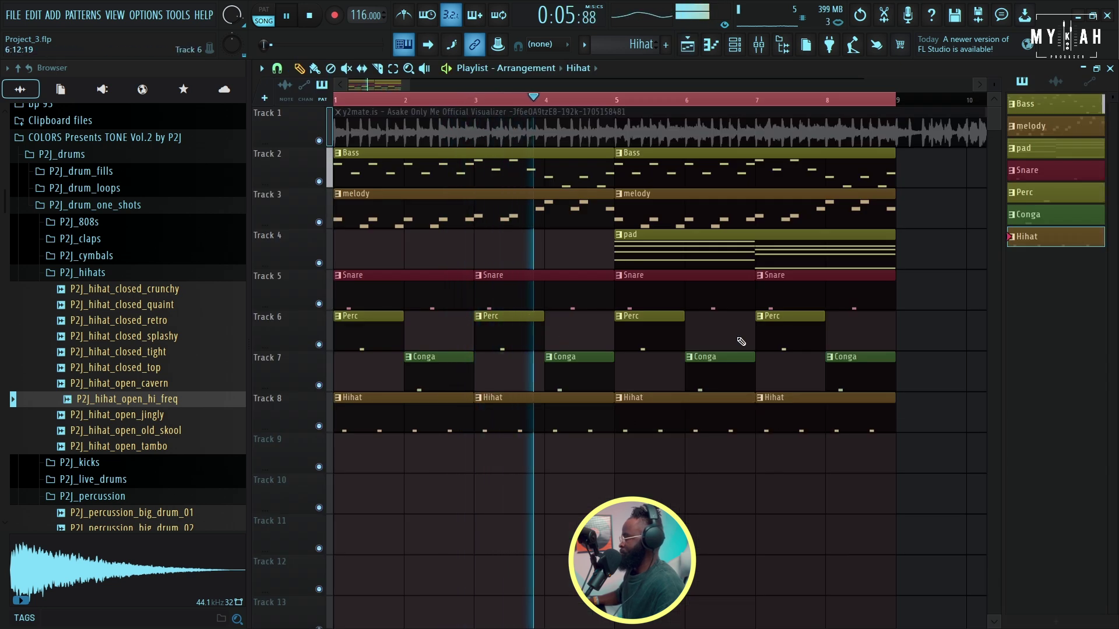
Step: Load the ___Kick sample and write a Kick pattern with C5 hits on steps 1, 9 and 11 of bar 1
left_click(735, 45)
scroll(152, 387, "down", 4)
scroll(153, 387, "down", 20)
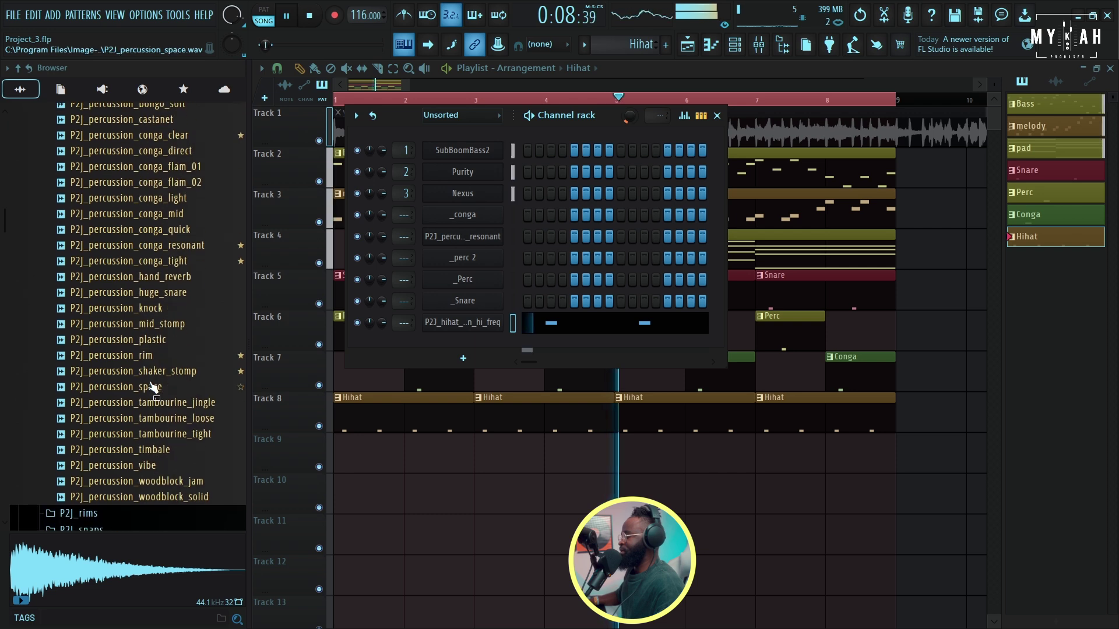
scroll(159, 387, "down", 12)
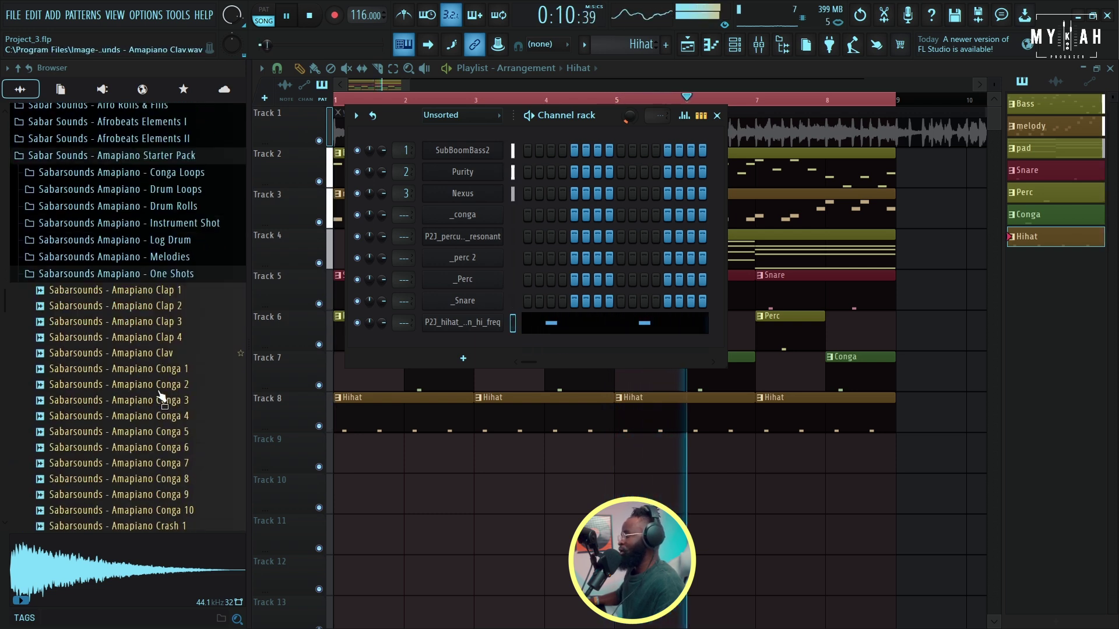
scroll(81, 362, "down", 15)
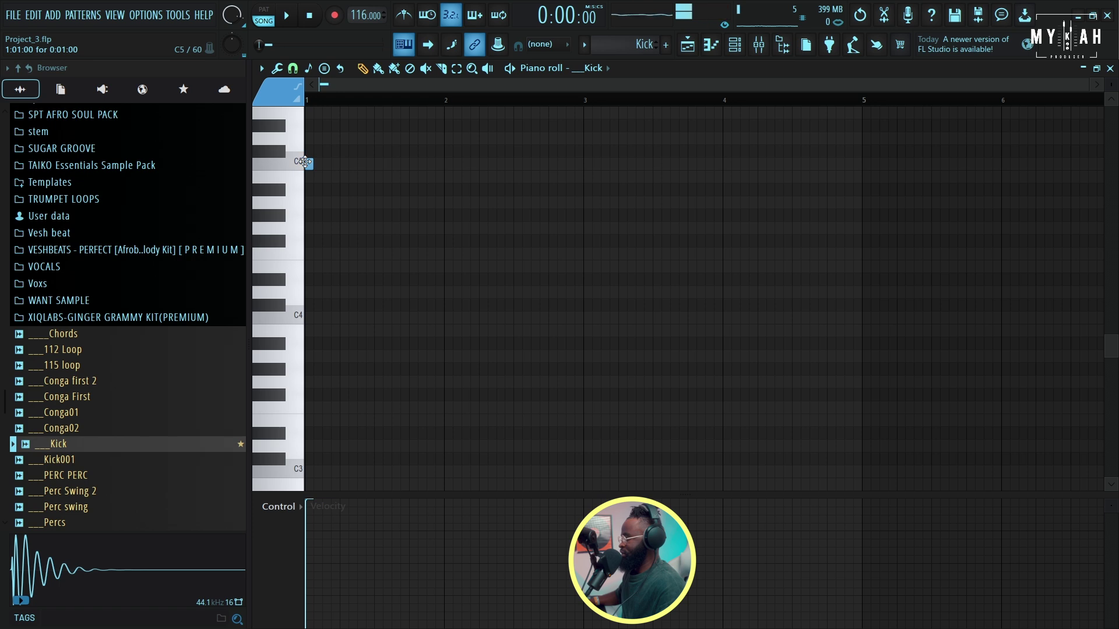
key("space")
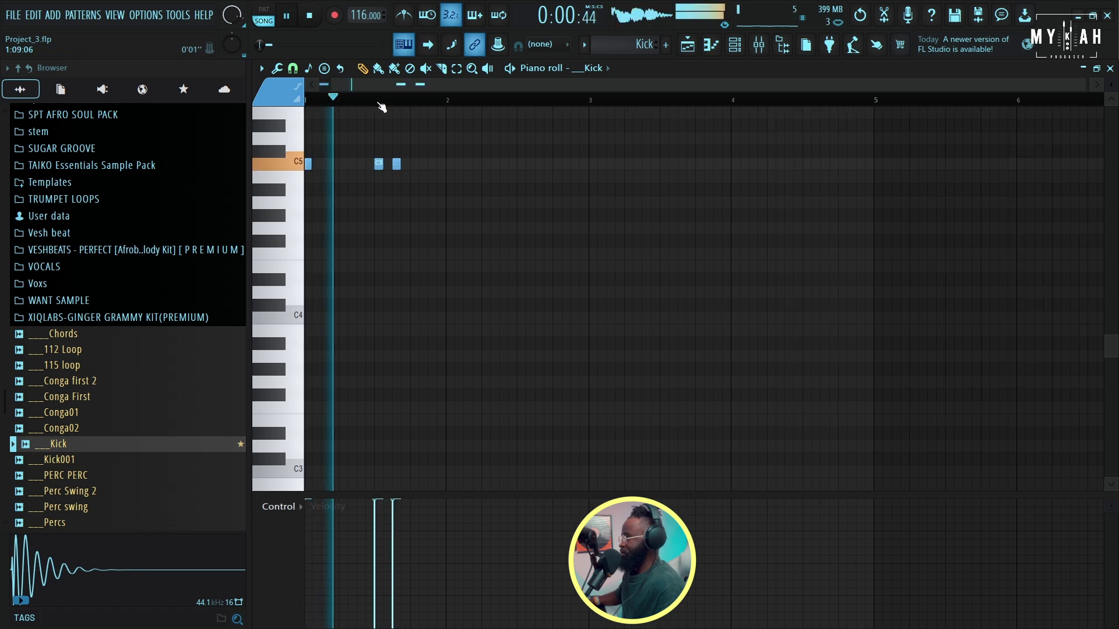
Step: Extend the Kick pattern with C5 hits on step 13 of bar 1 and steps 1, 9, 11 and 13 of bar 2
scroll(380, 103, "up", 5)
key("space")
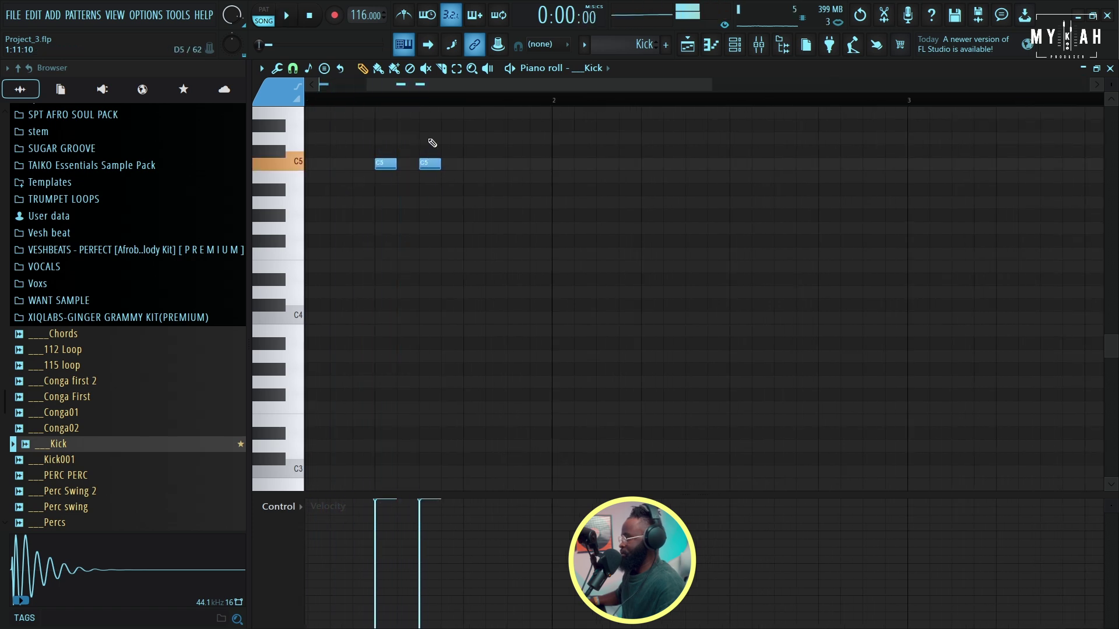
key("space")
left_click(577, 165)
key("space")
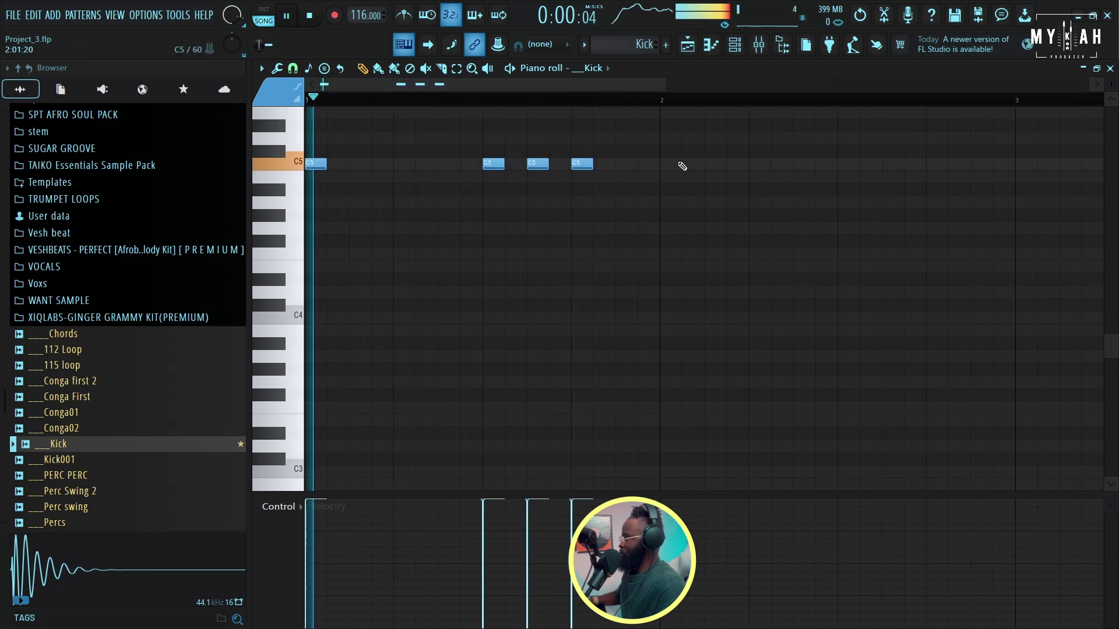
key("space")
left_click(664, 166)
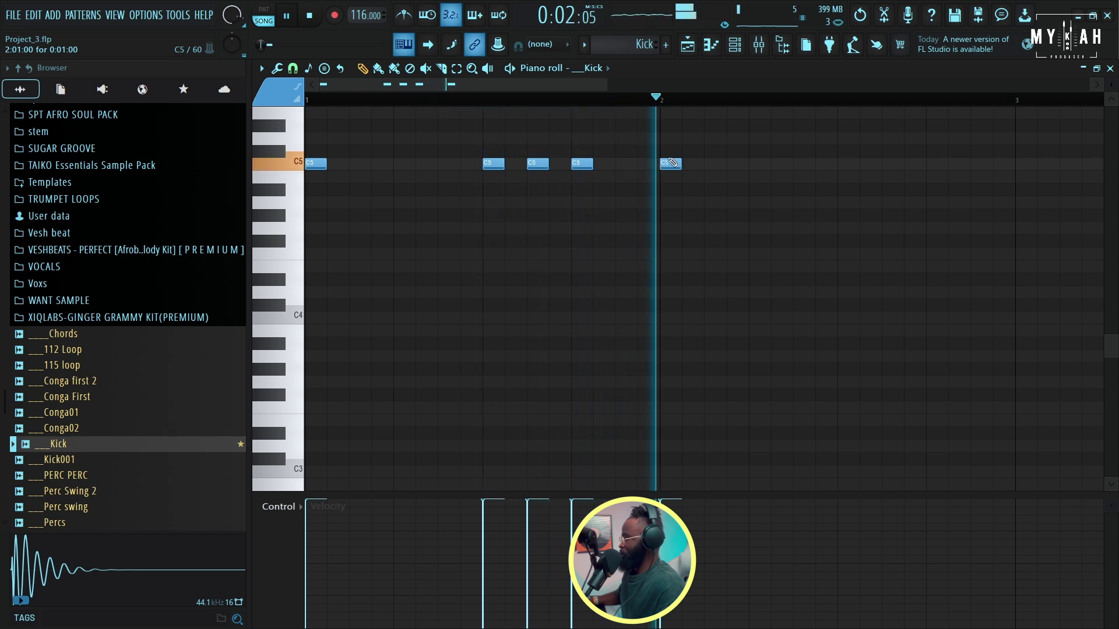
scroll(639, 103, "down", 4)
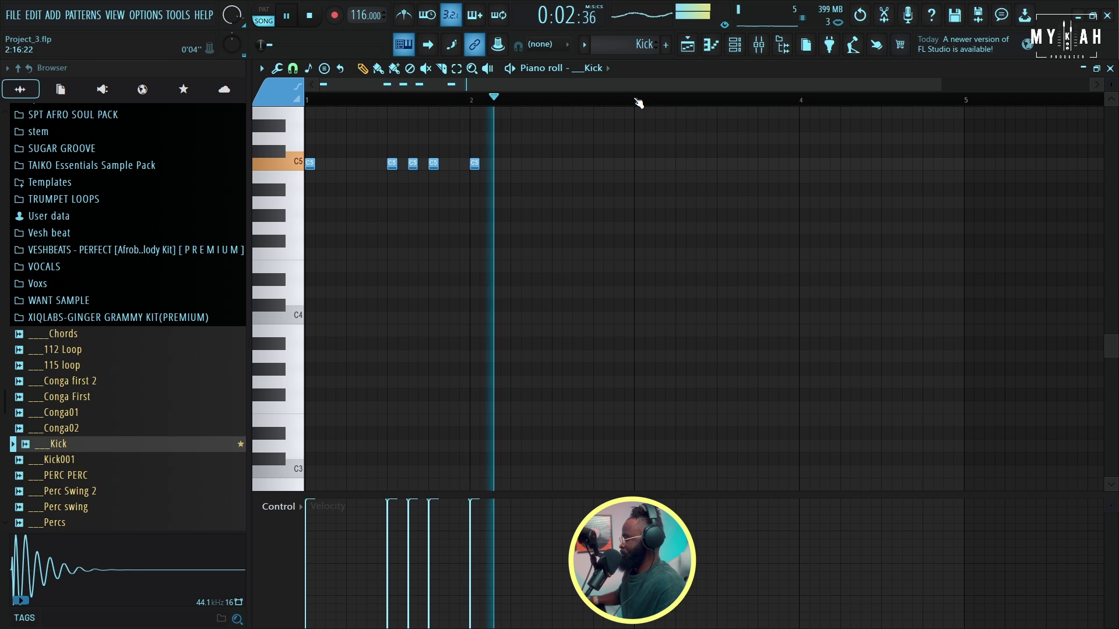
key("space")
left_click(578, 163)
left_click(599, 163)
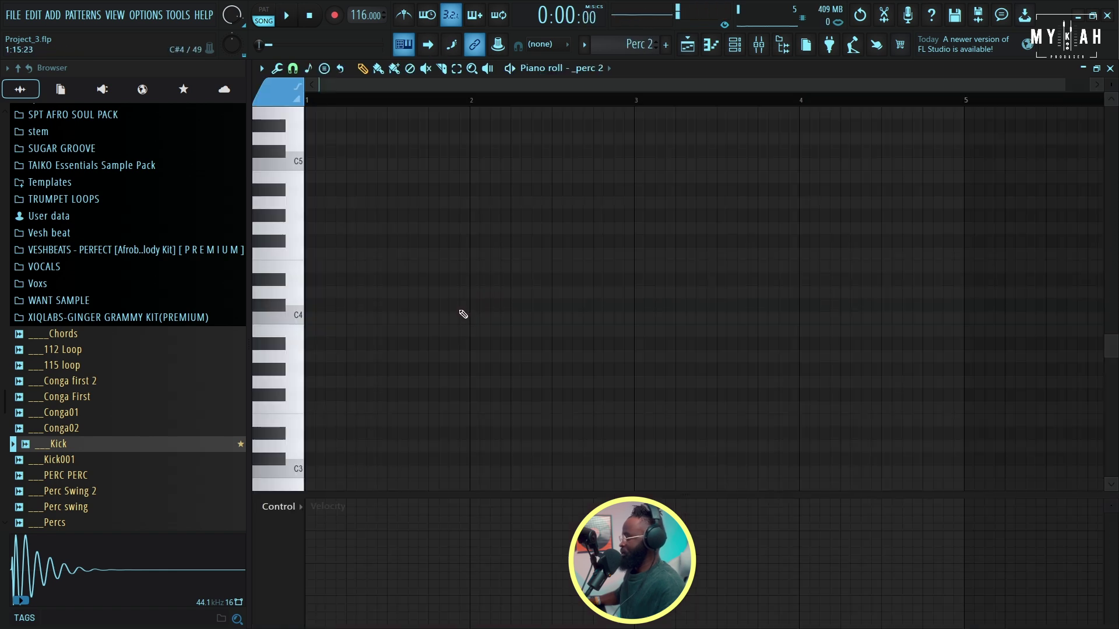
Step: Write a one-bar Perc 2 pattern with a C5 hit on step 11 and repeat it on Track 10 across bars 1–8
key("space")
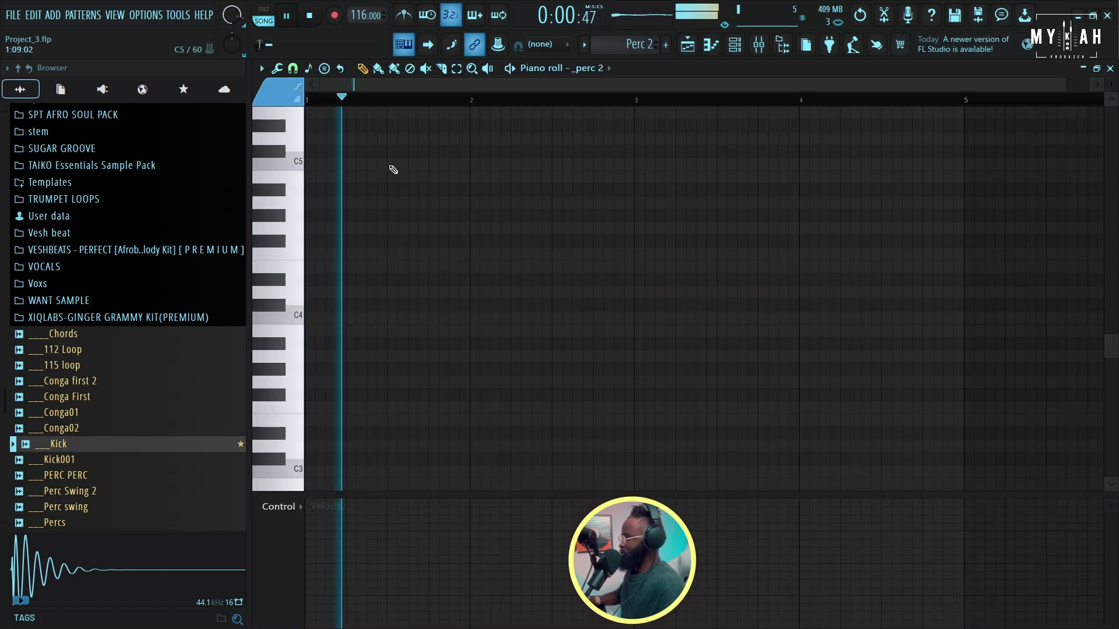
left_click(410, 165)
key("space")
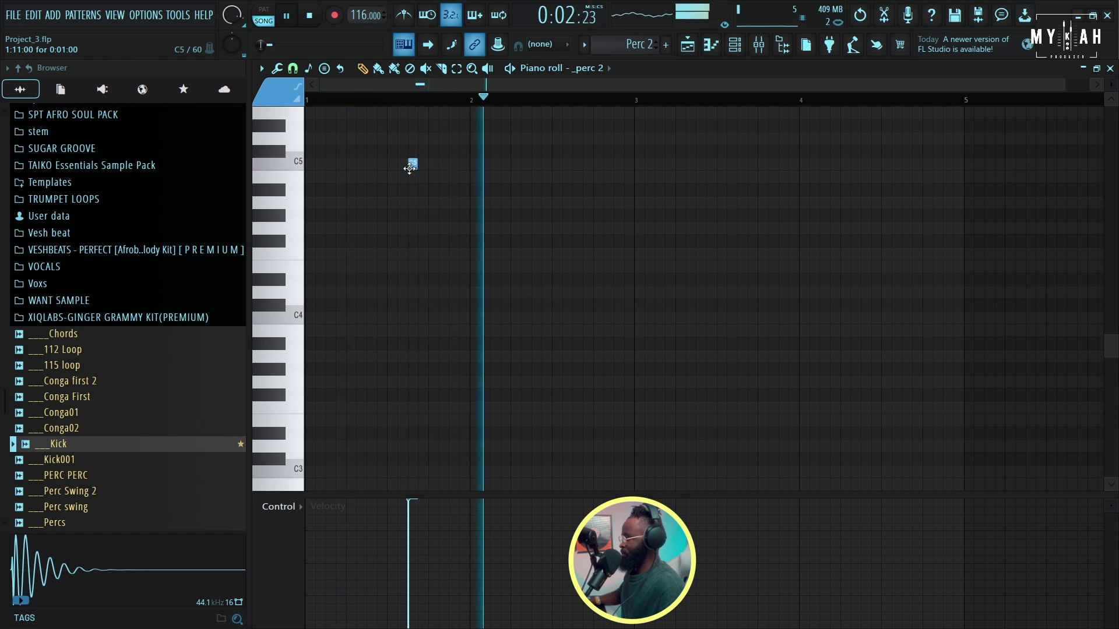
key("F5")
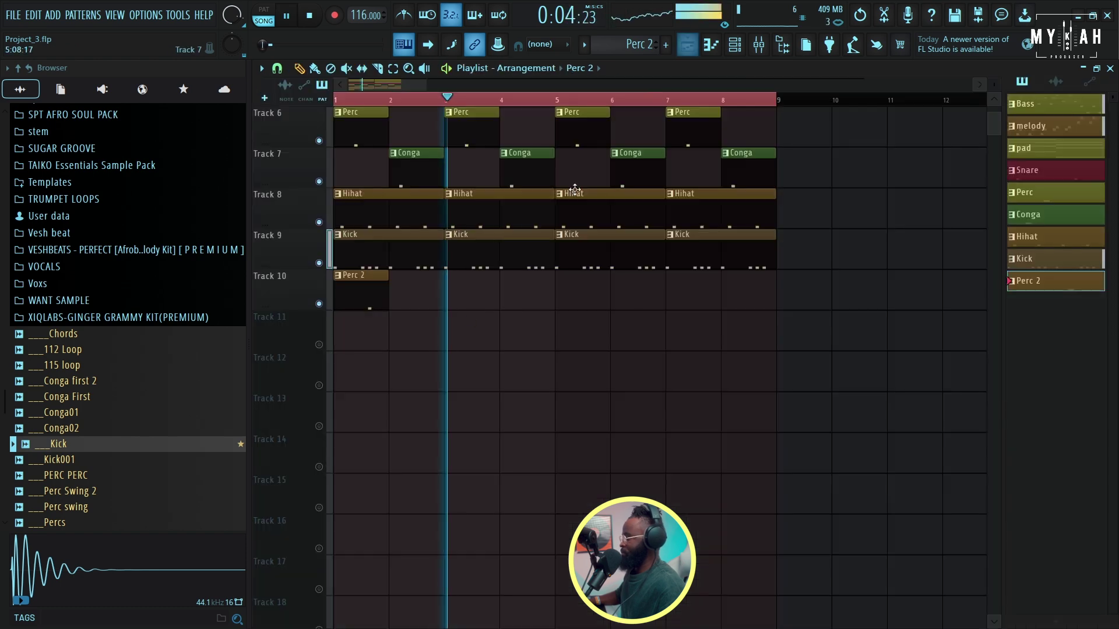
Step: Load the Perc 3 sample from Oxlade Tut and write a two-bar Perc 3 pattern with C5 hits on steps 1, 4 and 11 of each bar
left_click_drag(68, 396, 466, 363)
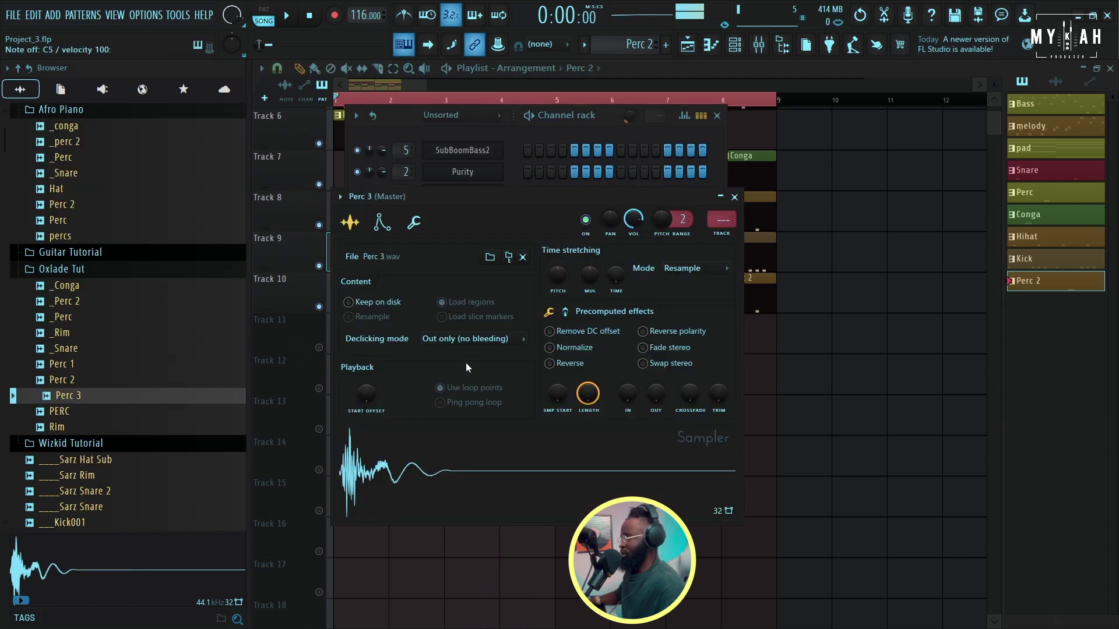
left_click(584, 47)
left_click(670, 64)
left_click(329, 165)
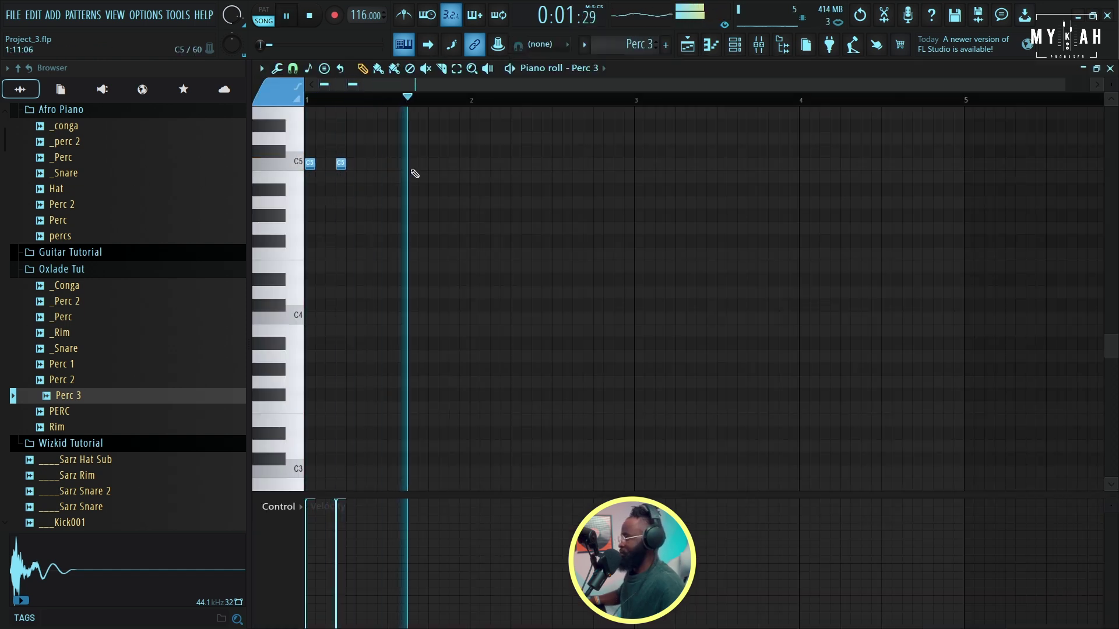
left_click(411, 166)
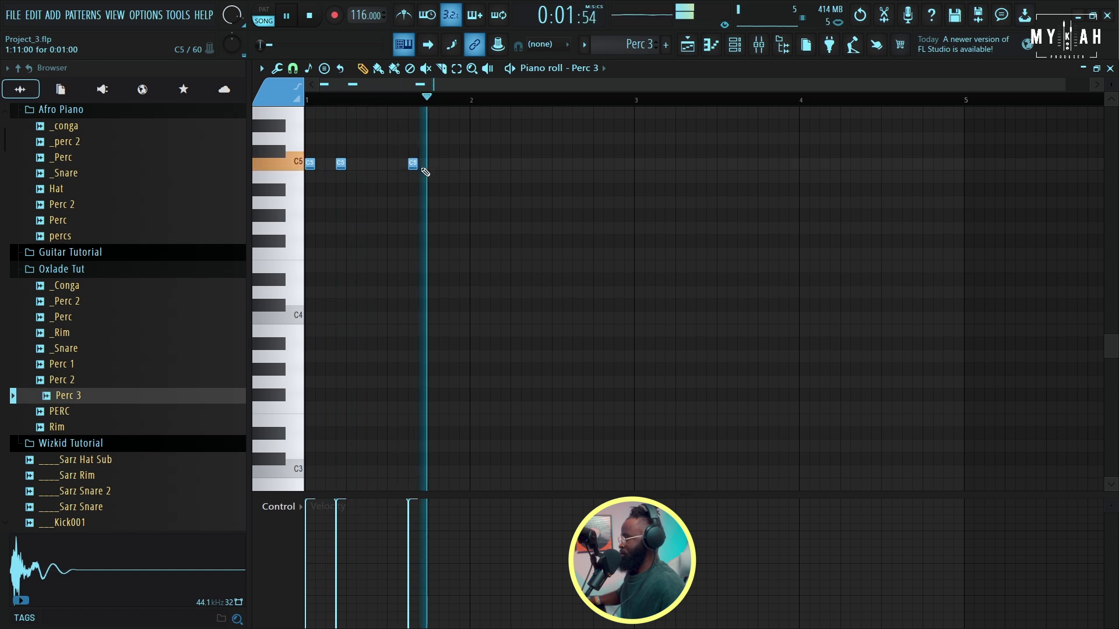
left_click(475, 166)
left_click(506, 165)
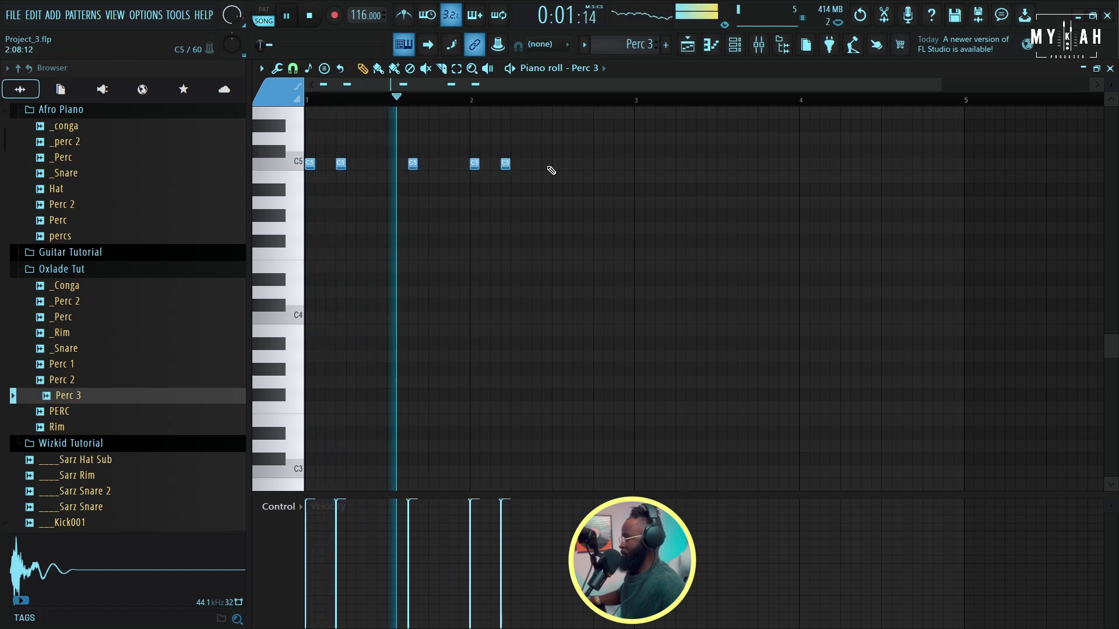
left_click(577, 167)
Step: Place the two-bar Perc 3 pattern four times on Track 11 to cover bars 1–8
left_click(688, 46)
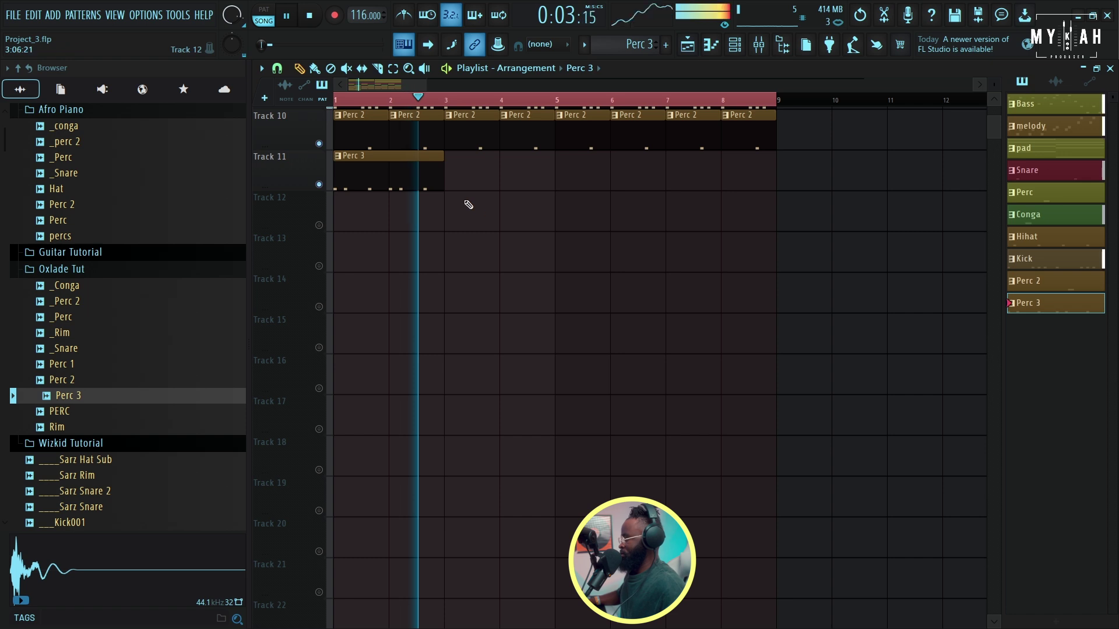
left_click(474, 179)
left_click(574, 182)
left_click(669, 182)
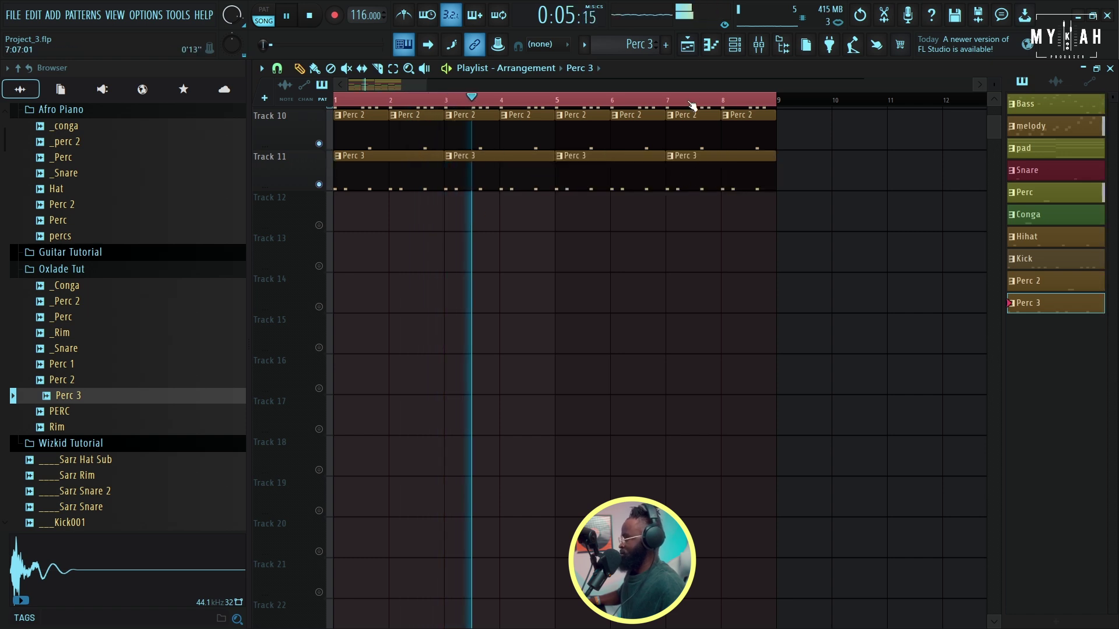
Step: Load P2J_percussion_conga_tight and write a two-bar Conga 2 pattern with a C5 hit on step 15 of each bar
left_click(735, 51)
scroll(99, 292, "down", 6)
scroll(98, 294, "down", 20)
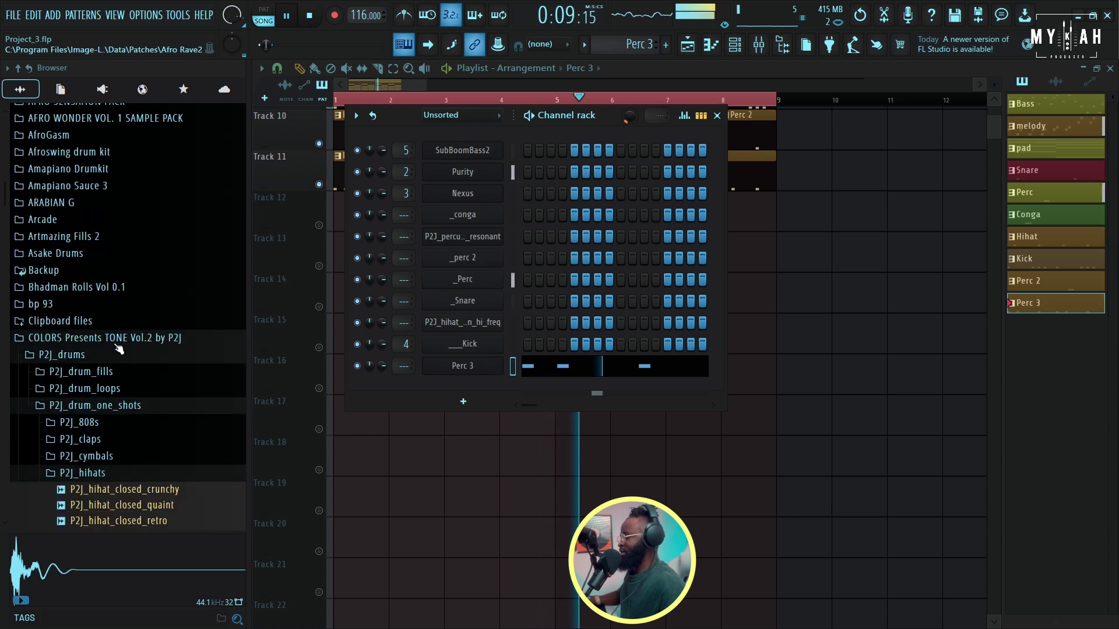
scroll(120, 348, "down", 4)
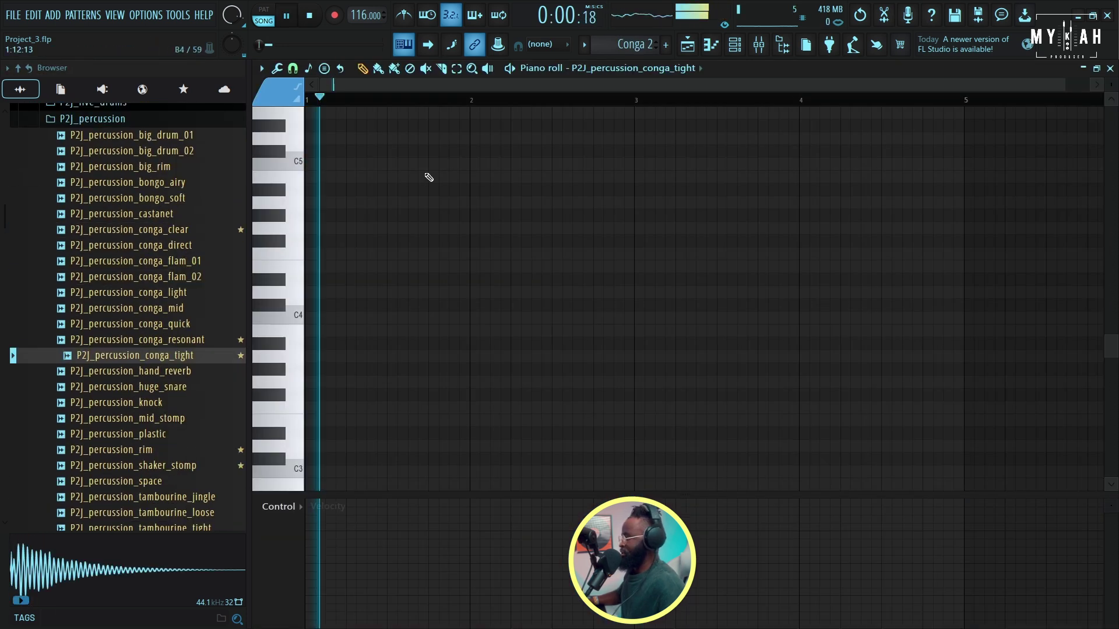
left_click(454, 164)
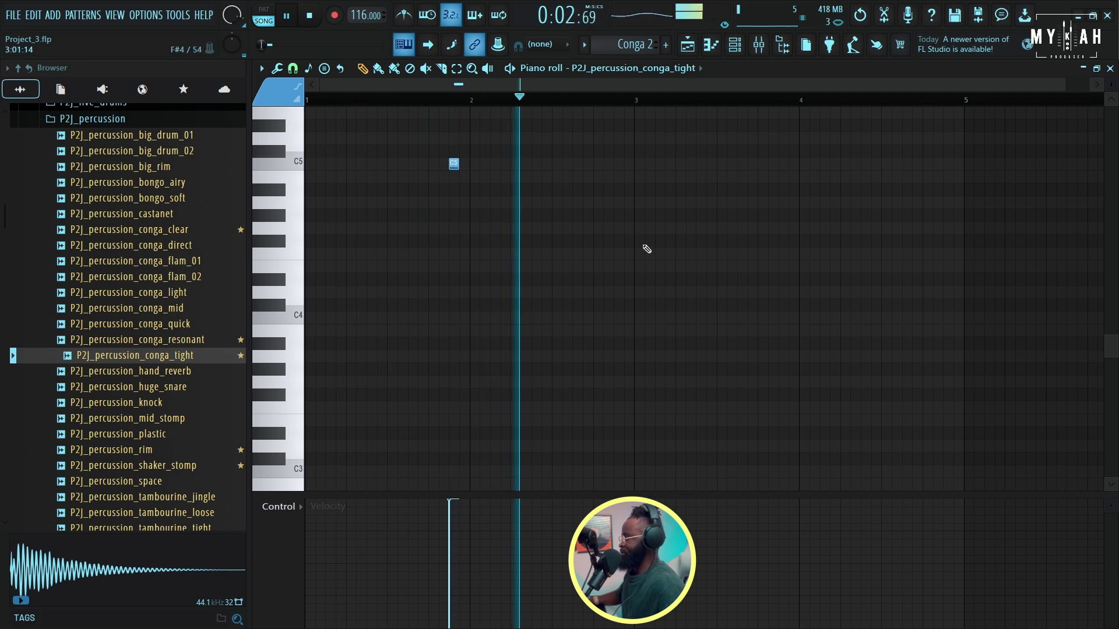
left_click(612, 165)
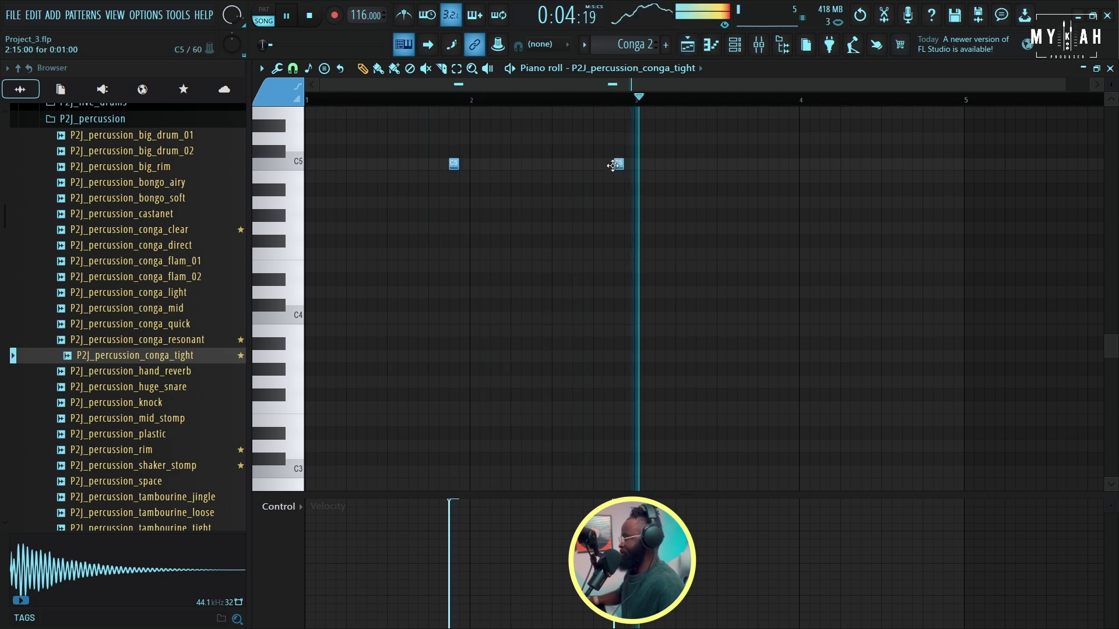
Step: Place the two-bar Conga 2 pattern four times on Track 12 to cover bars 1–8
left_click(686, 47)
left_click(460, 228)
left_click(560, 225)
left_click(673, 220)
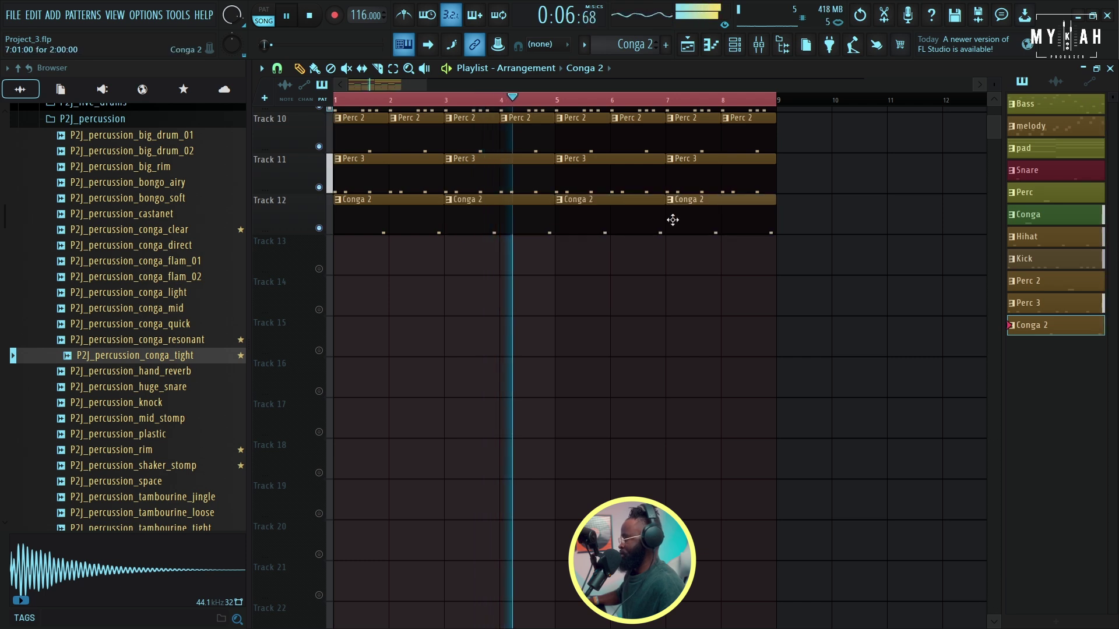
Step: Find Sabarsounds - Amapiano - Shaker Loops 3 (118 BPM) in the Amapiano Starter Pack and place it at bar 1 of Track 13
scroll(673, 238, "up", 7)
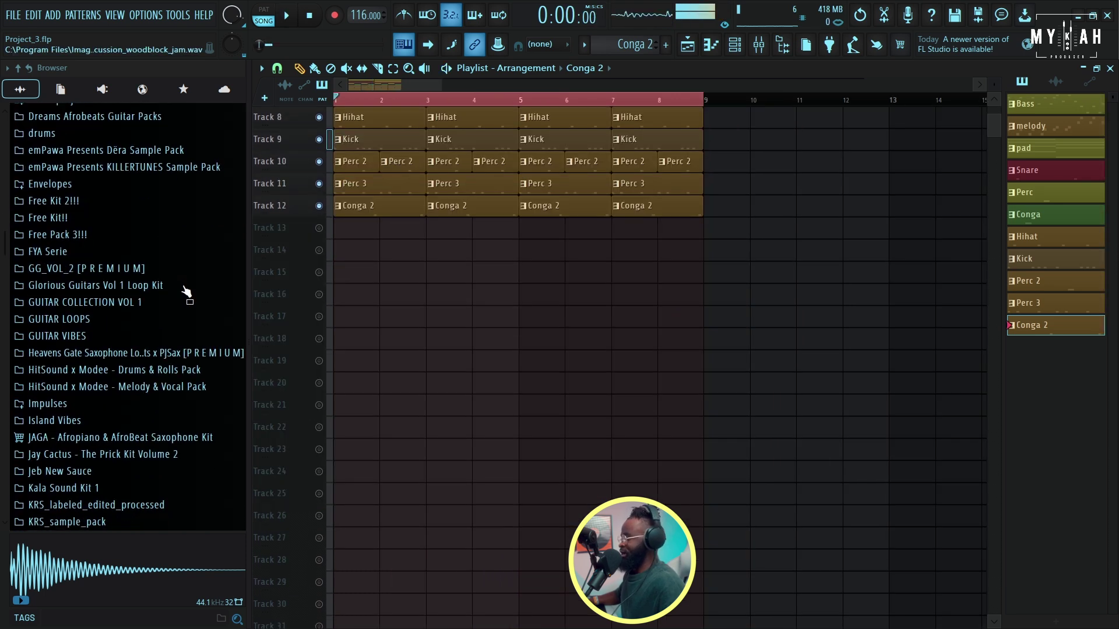
scroll(185, 291, "down", 15)
scroll(176, 285, "up", 6)
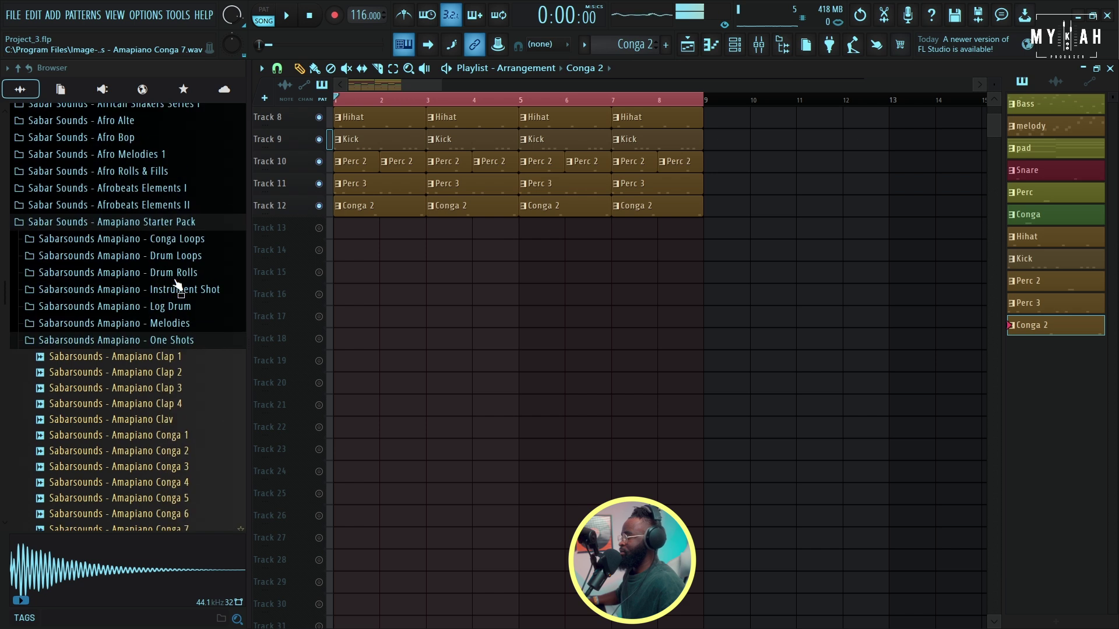
left_click(167, 349)
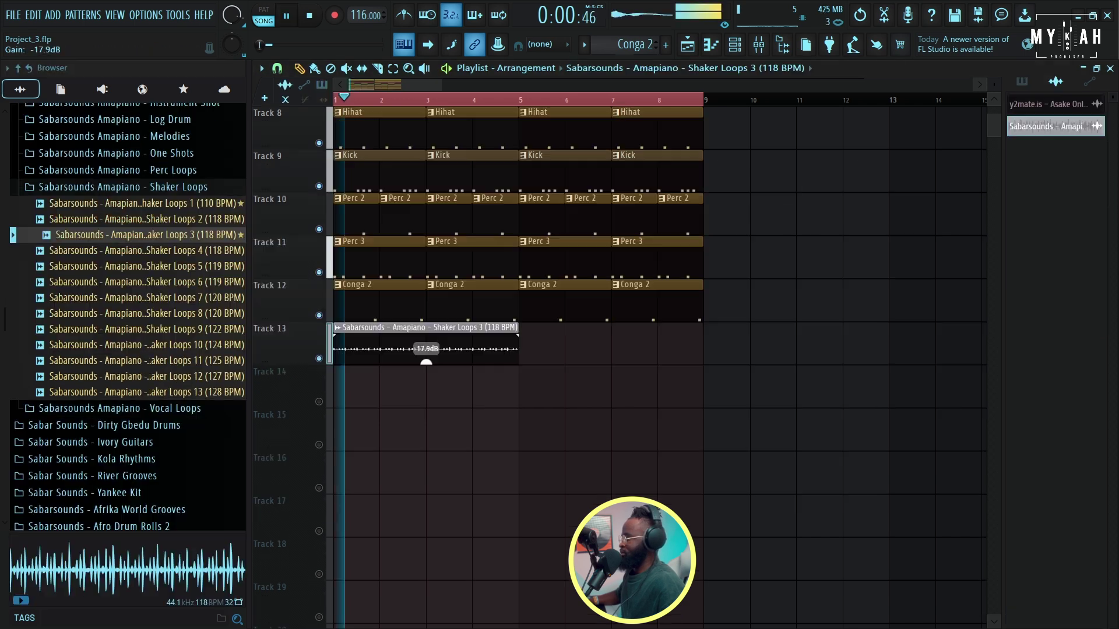
Step: Set the shaker loop clip's gain to -20.0 dB and repeat it at bar 5 on Track 13
left_click(527, 356)
right_click(525, 353)
left_click(458, 333)
left_click(523, 351)
Step: Find the Sare shakers sample in the browser and place it at bar 1 of Track 14
scroll(527, 344, "down", 3)
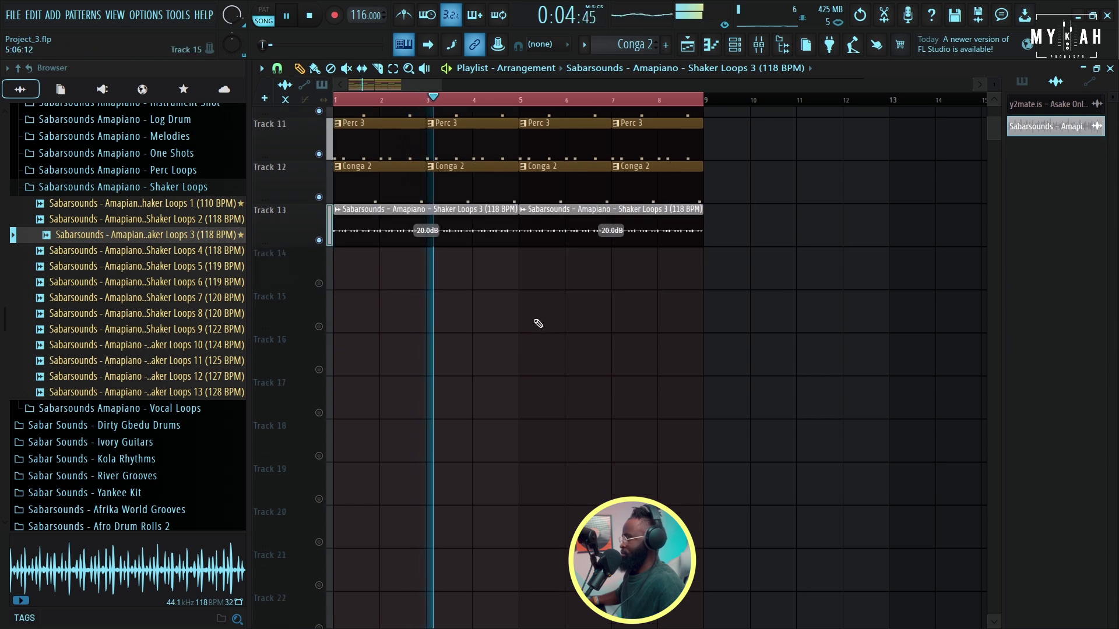
scroll(191, 354, "down", 1)
scroll(191, 354, "down", 15)
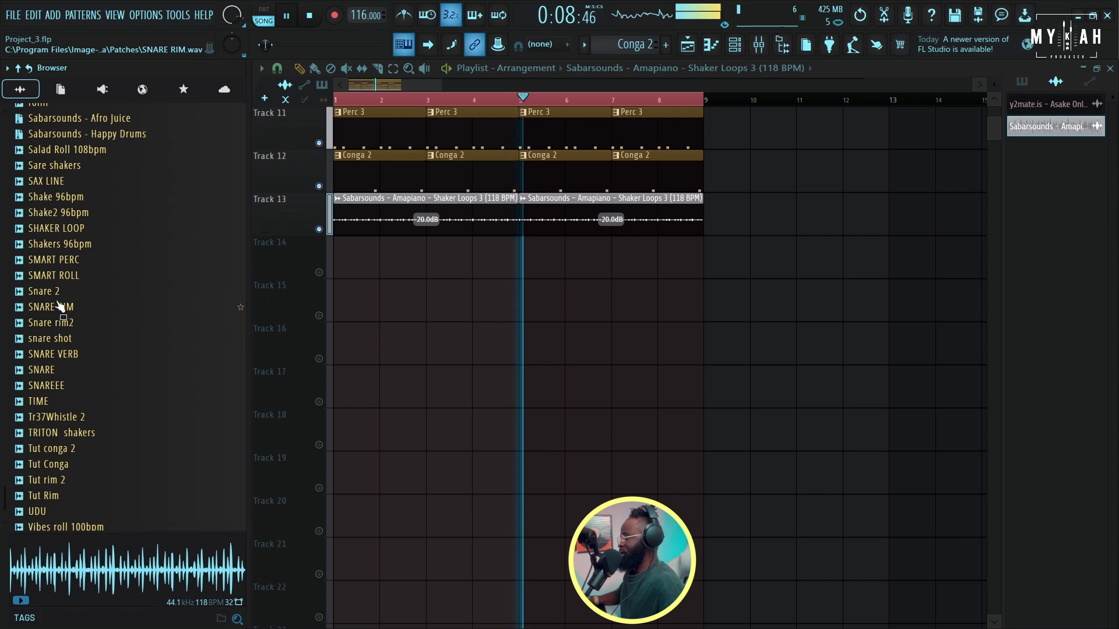
scroll(67, 282, "up", 3)
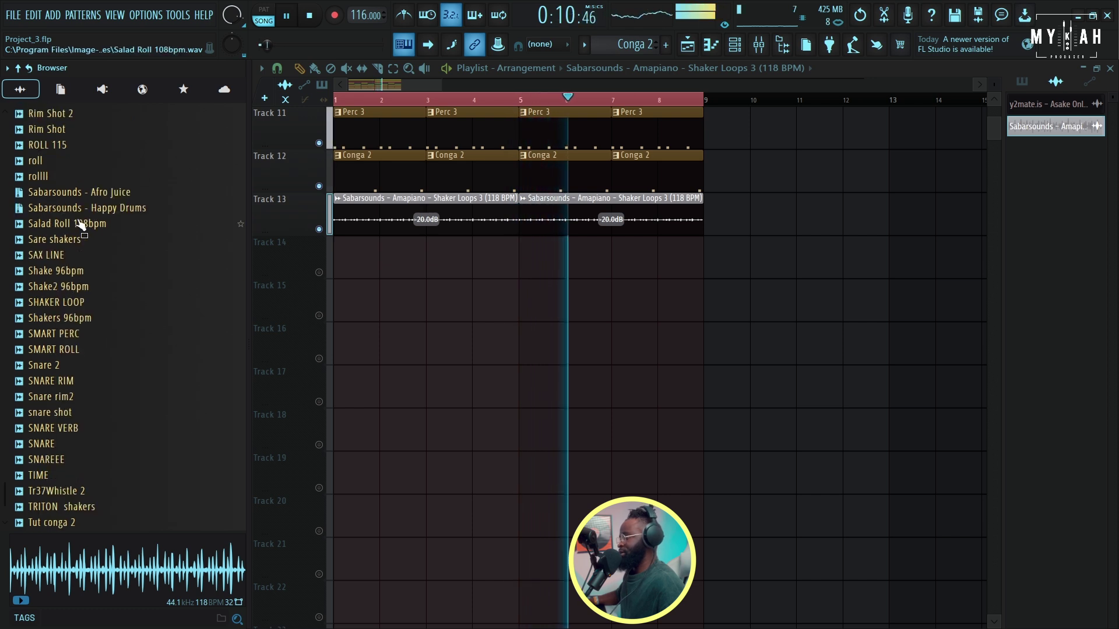
left_click_drag(58, 259, 350, 263)
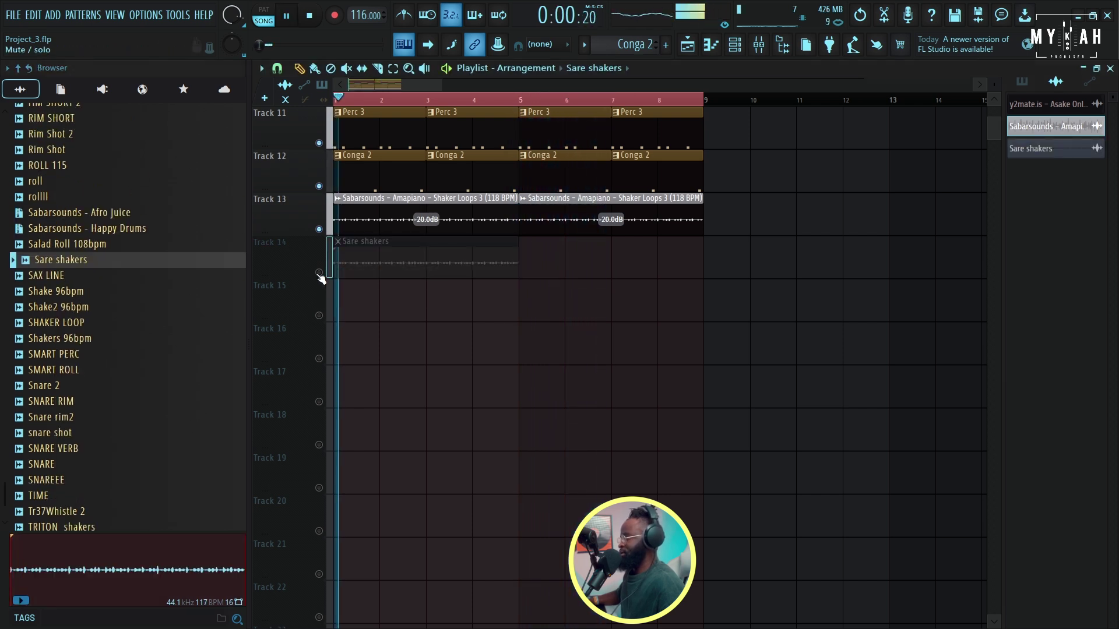
Step: Set the Sare shakers channel volume to 43% and repeat the clip at bar 5 on Track 14
double_click(423, 261)
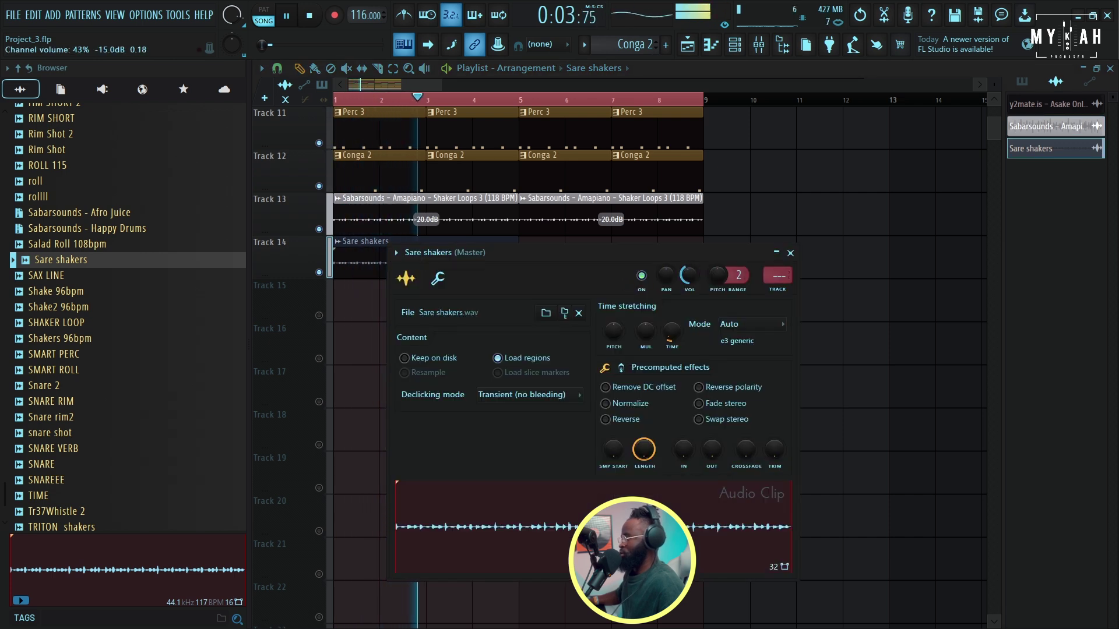
left_click(790, 253)
left_click(537, 261)
scroll(449, 232, "up", 2)
right_click(550, 355)
left_click(527, 352)
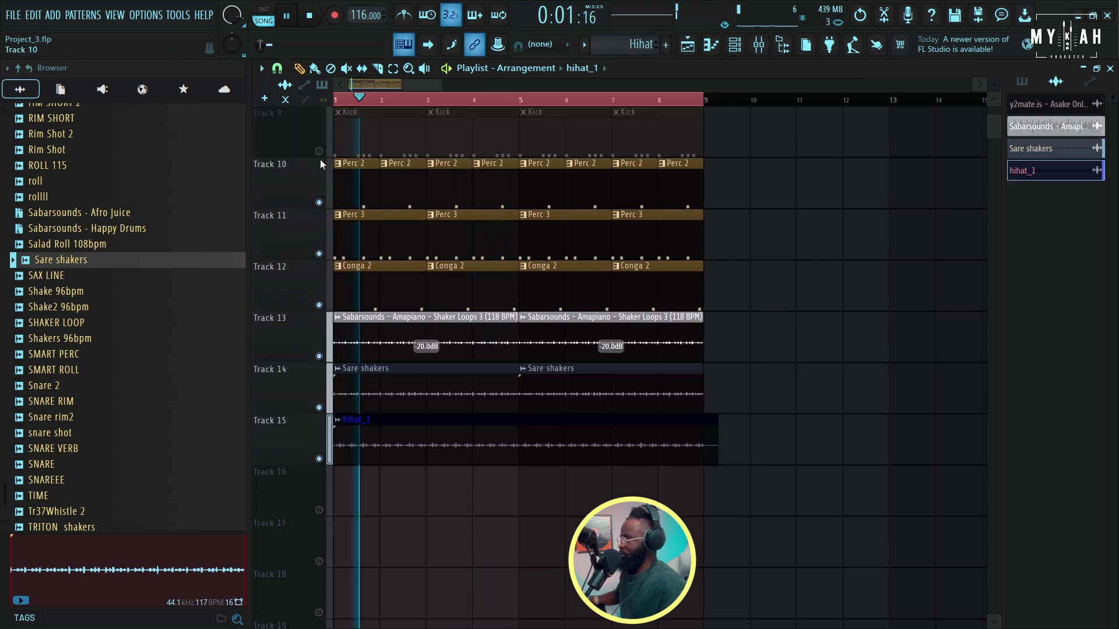
Step: Unmute Tracks 2–9 so the bass, melody, pad and remaining drum patterns play with the loops
scroll(320, 159, "up", 3)
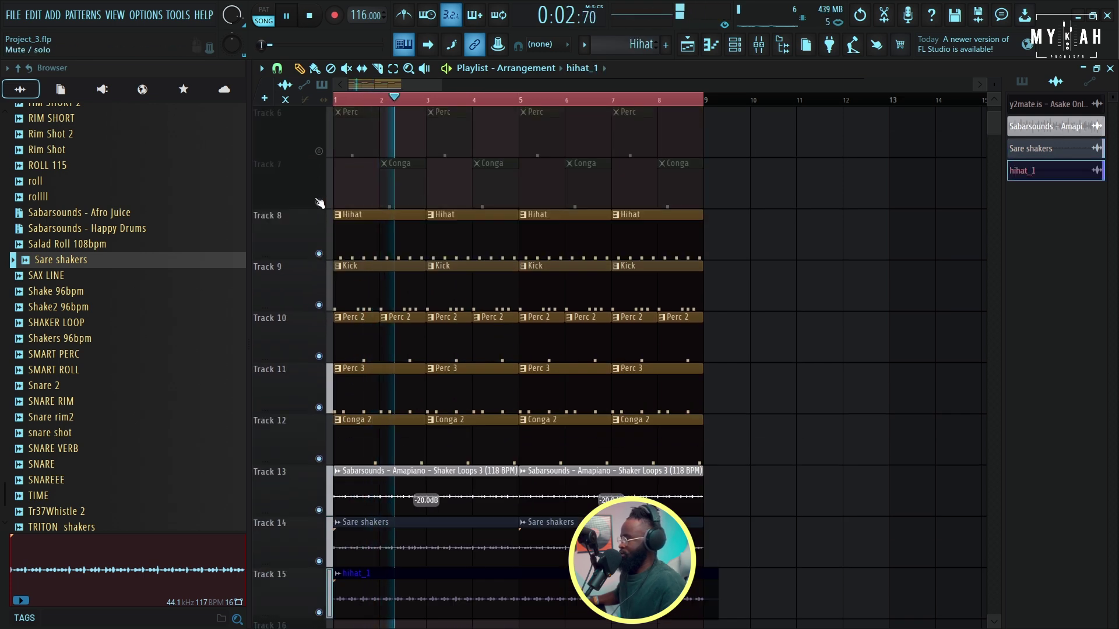
scroll(330, 183, "up", 3)
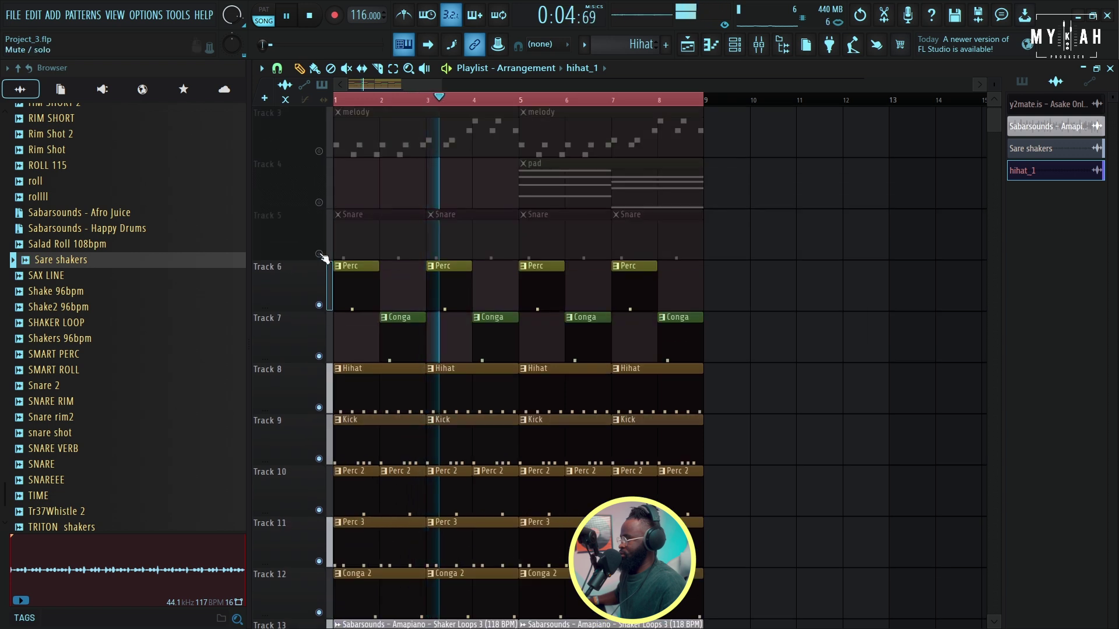
scroll(317, 175, "up", 2)
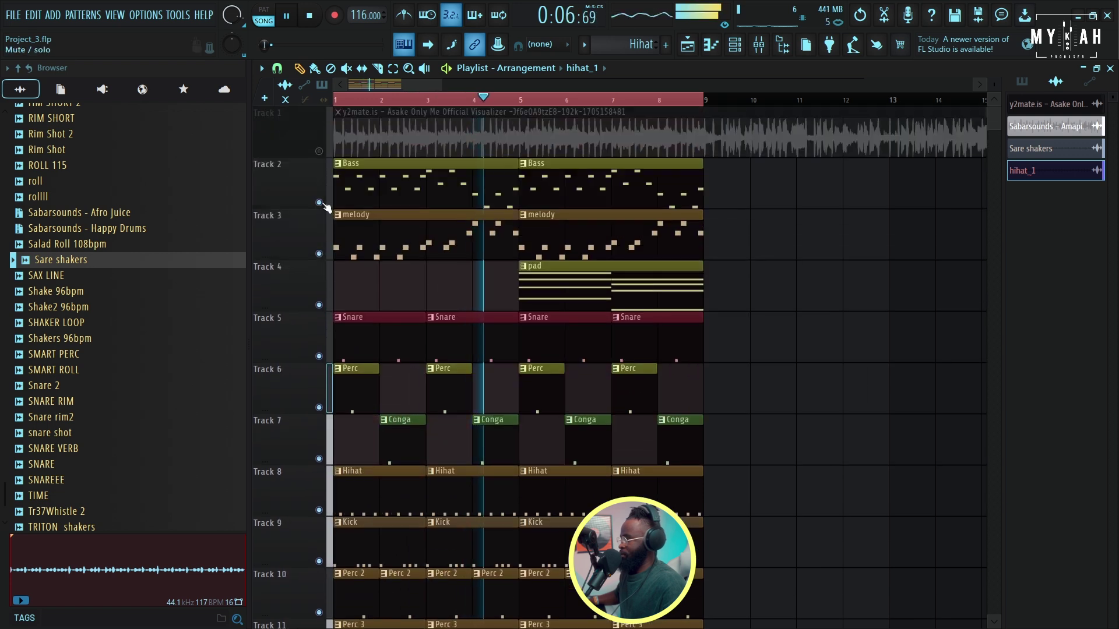
Step: Set the hihat_1 channel volume to 43% and slice its Track 15 clip at the start of bar 9
left_click_drag(994, 85, 994, 125)
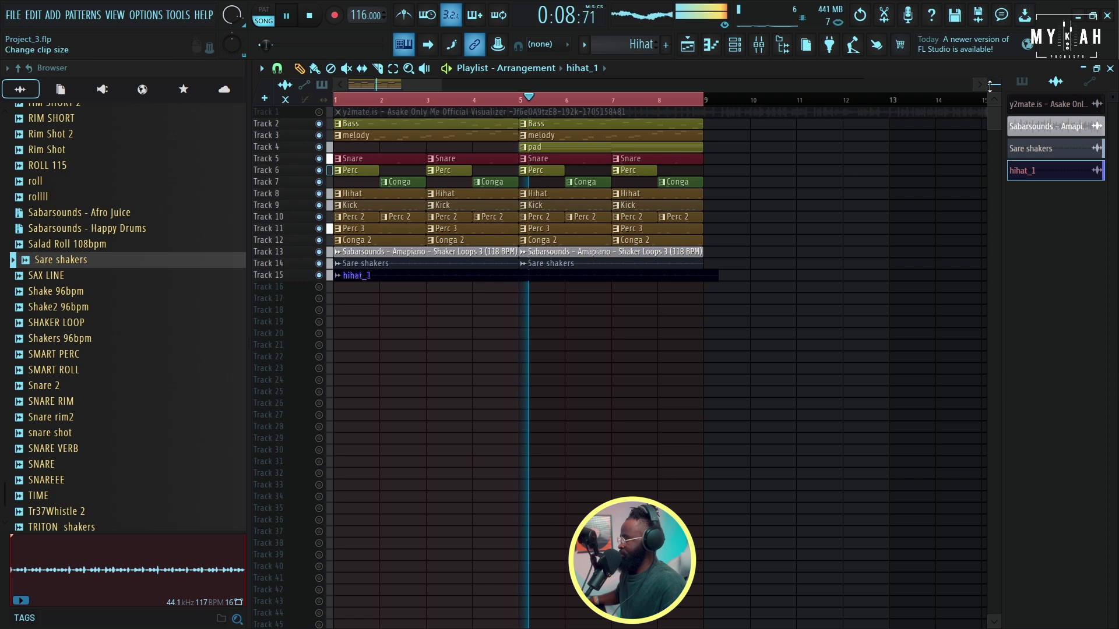
double_click(452, 277)
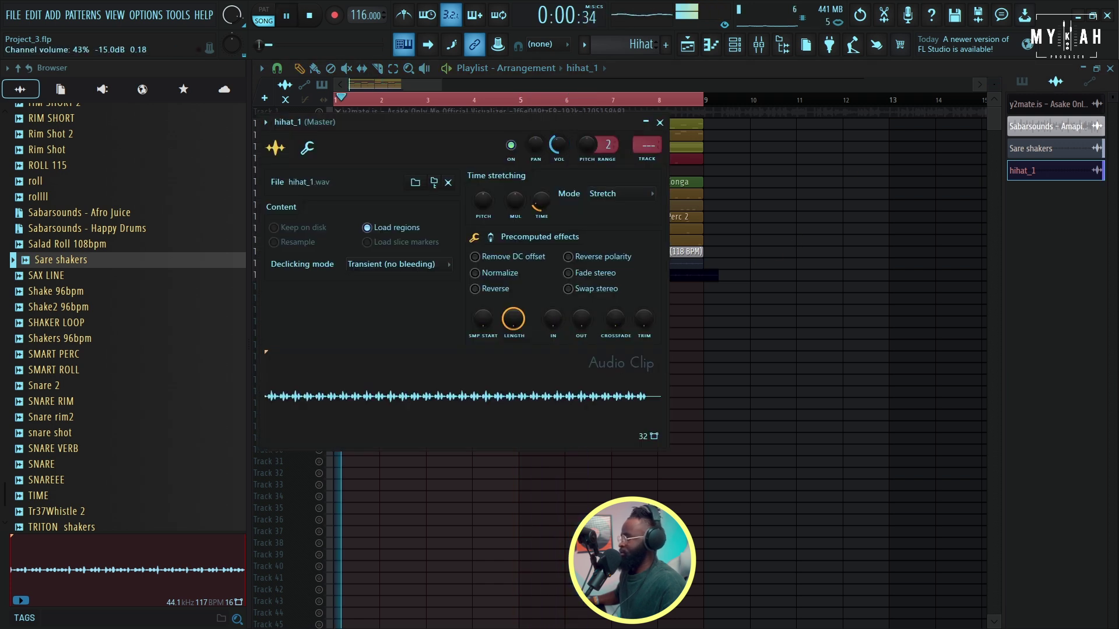
left_click(393, 78)
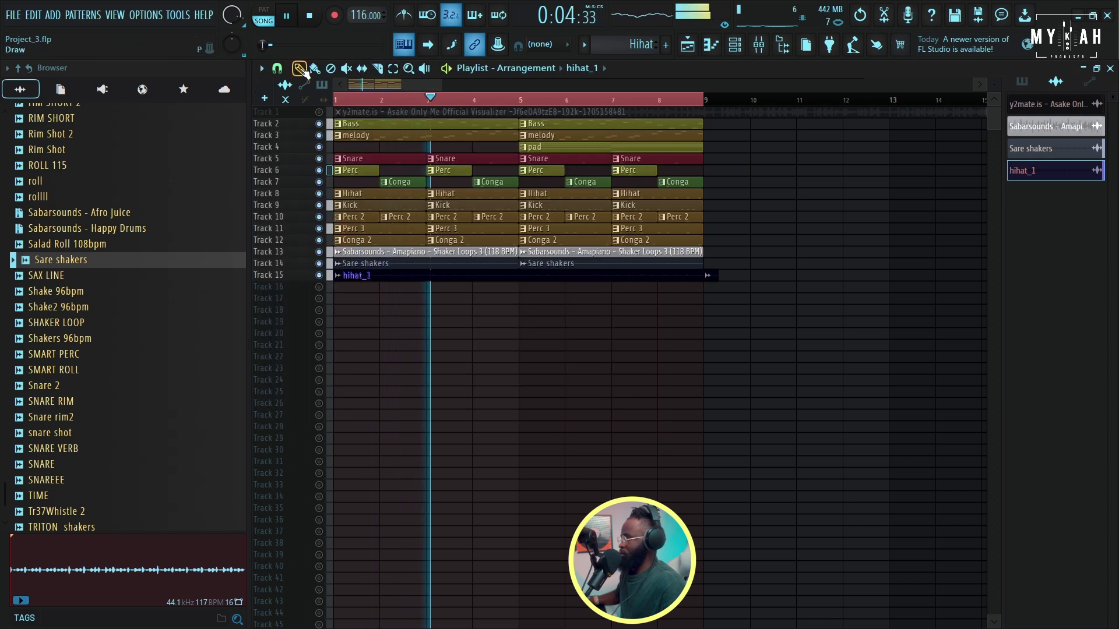
Step: Mute the Amapiano shaker loop on Track 13
left_click(320, 252)
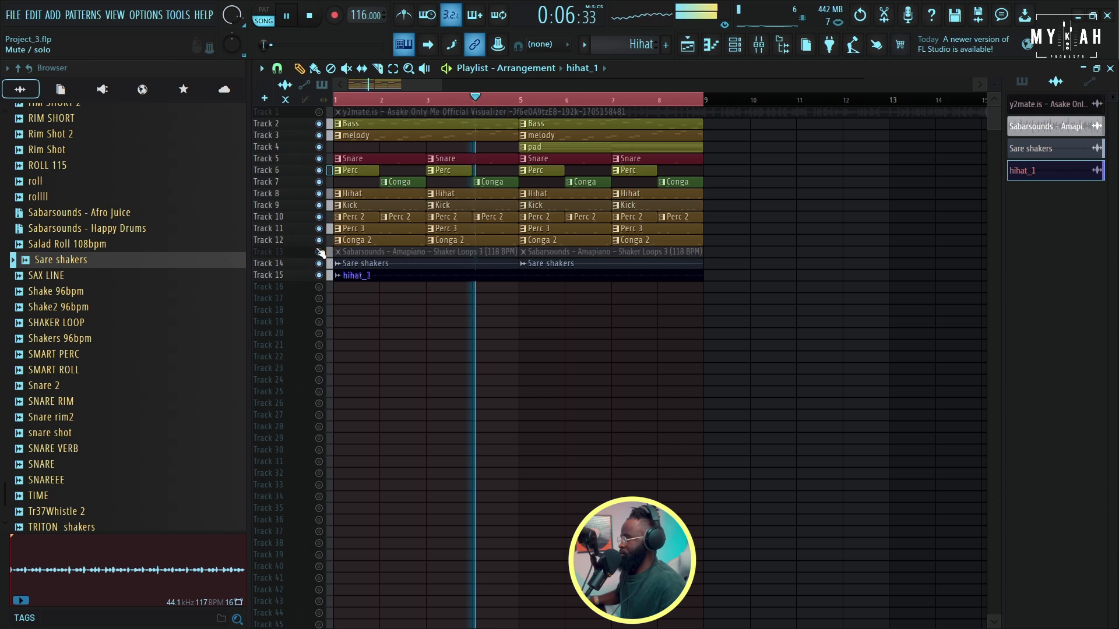
Step: Unmute the Amapiano shaker loop on Track 13 and play through the eight-bar arrangement of all patterns and loops
left_click(319, 252)
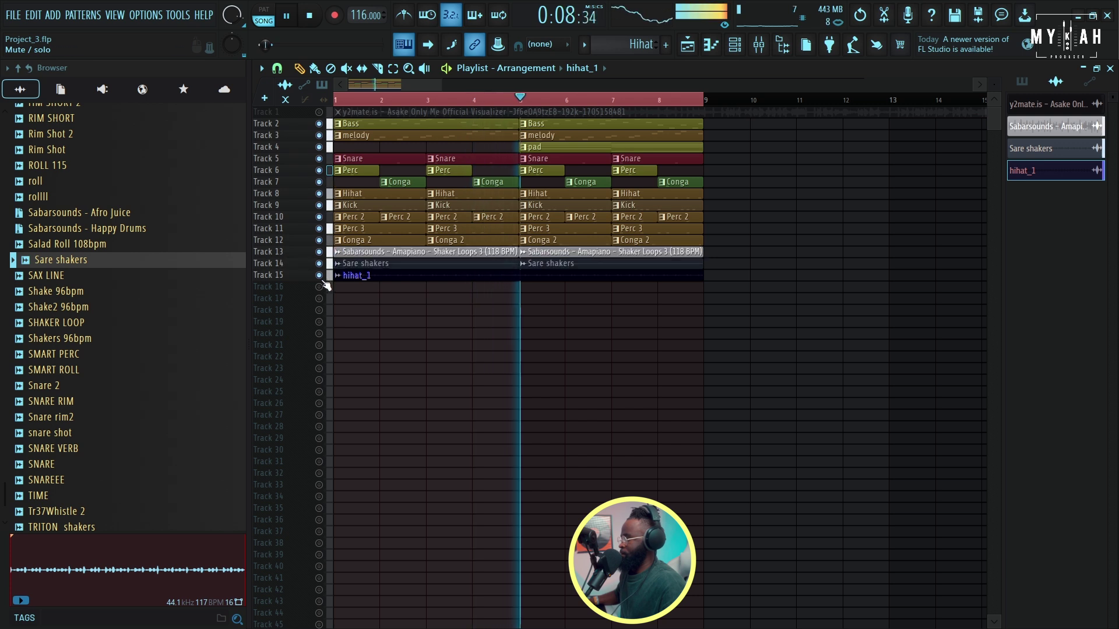
left_click_drag(995, 86, 995, 119)
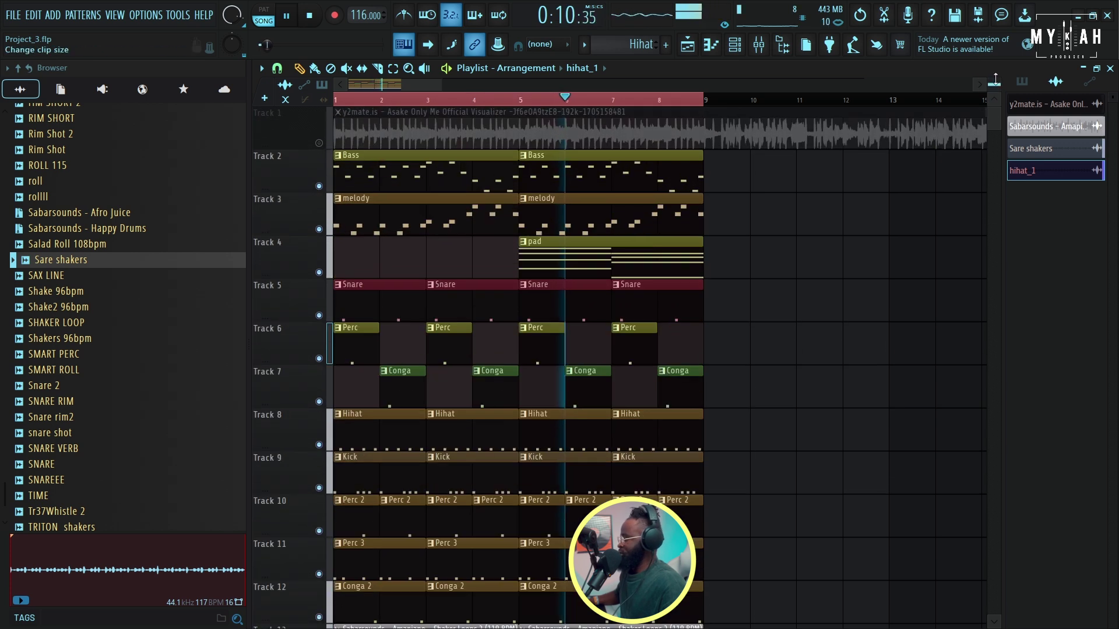
scroll(779, 355, "down", 4)
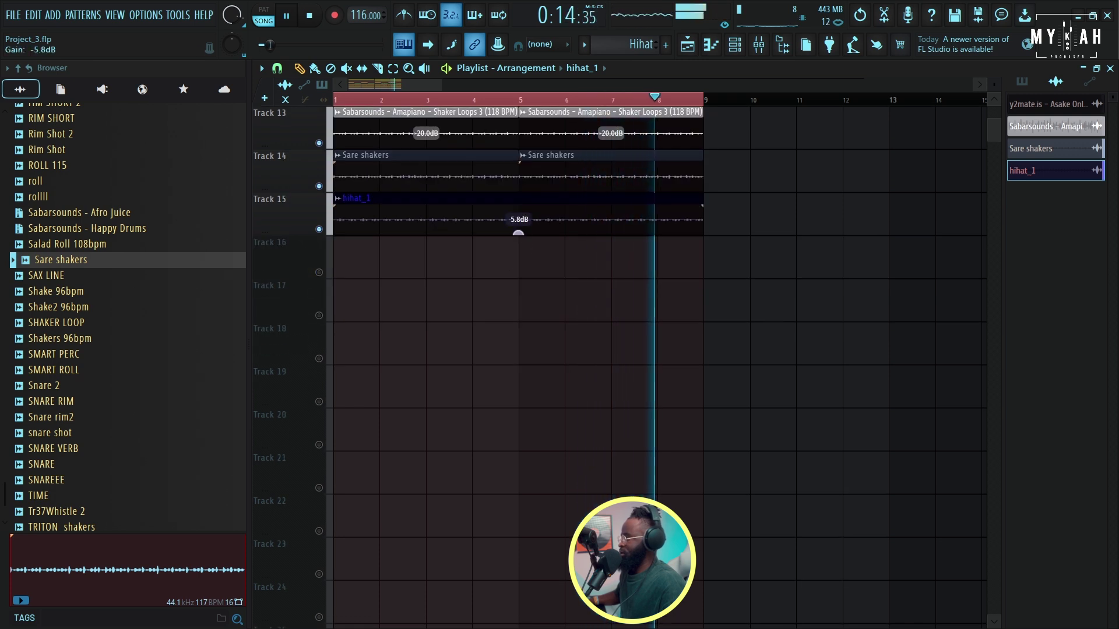
scroll(1002, 120, "up", 4)
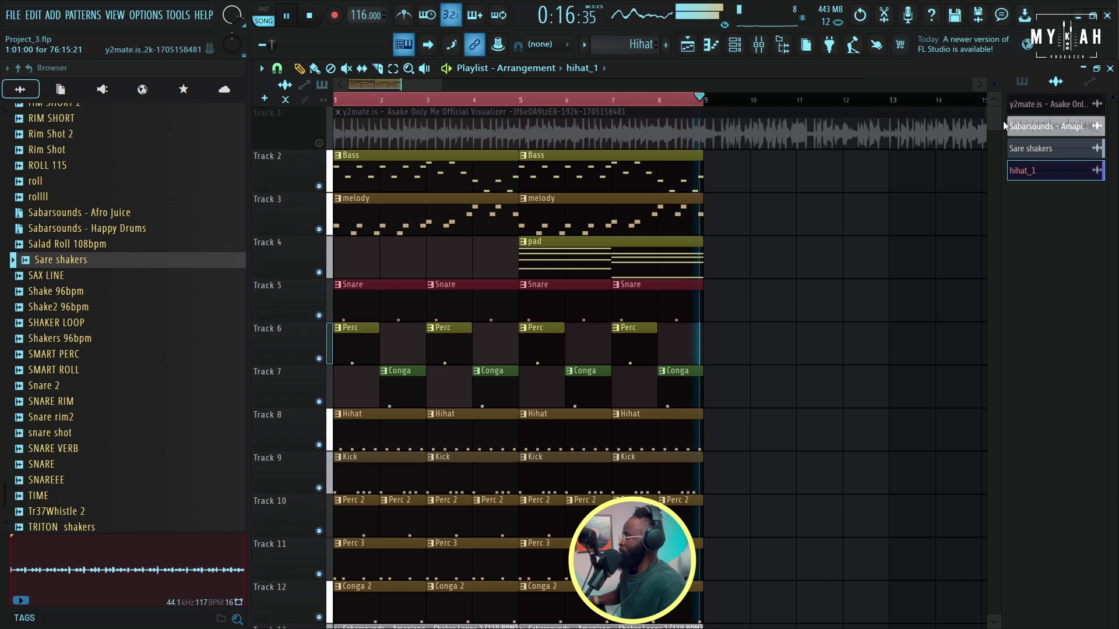
left_click_drag(994, 86, 994, 85)
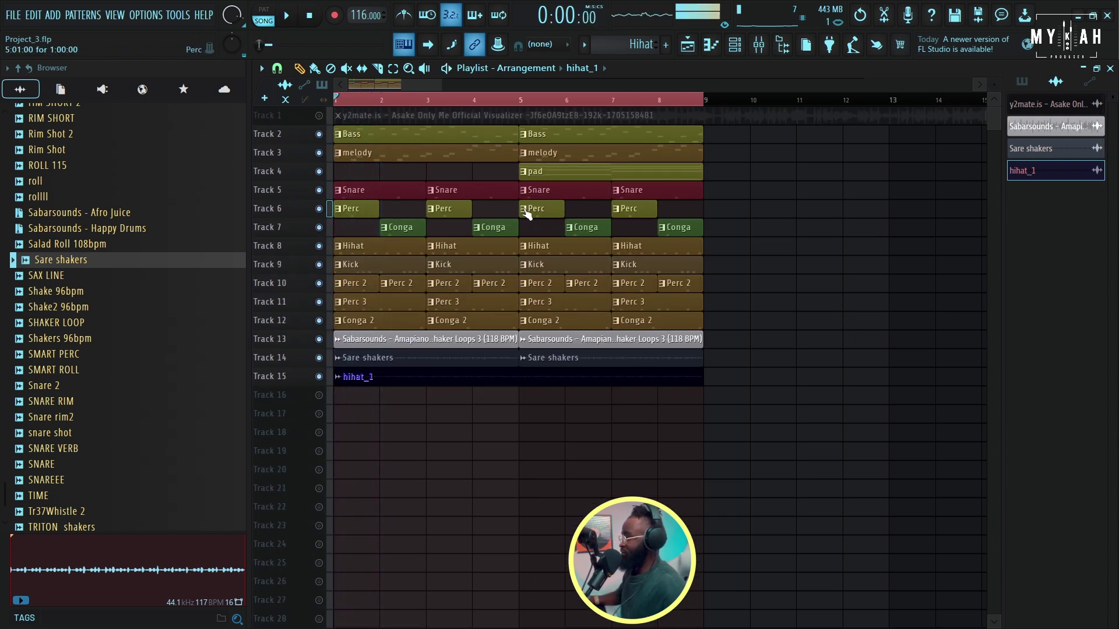
mouse_move(994, 86)
left_mouse_down()
mouse_move(994, 102)
mouse_move(994, 89)
left_mouse_up()
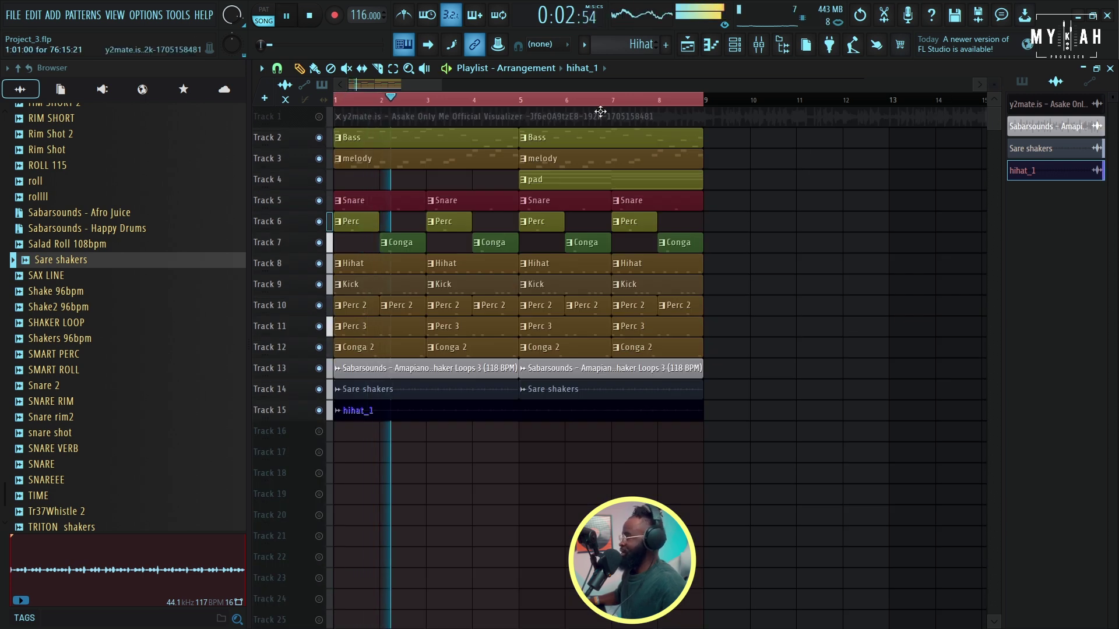
Step: Extract only the vocals stem from the muted Asake reference clip on Track 1
scroll(609, 109, "down", 4)
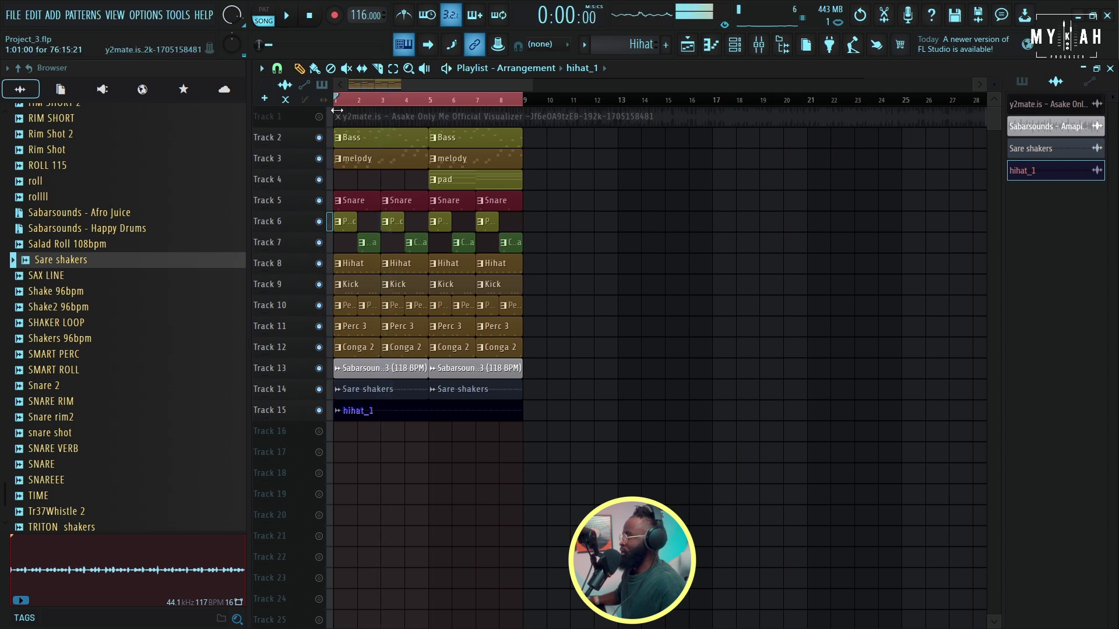
right_click(345, 125)
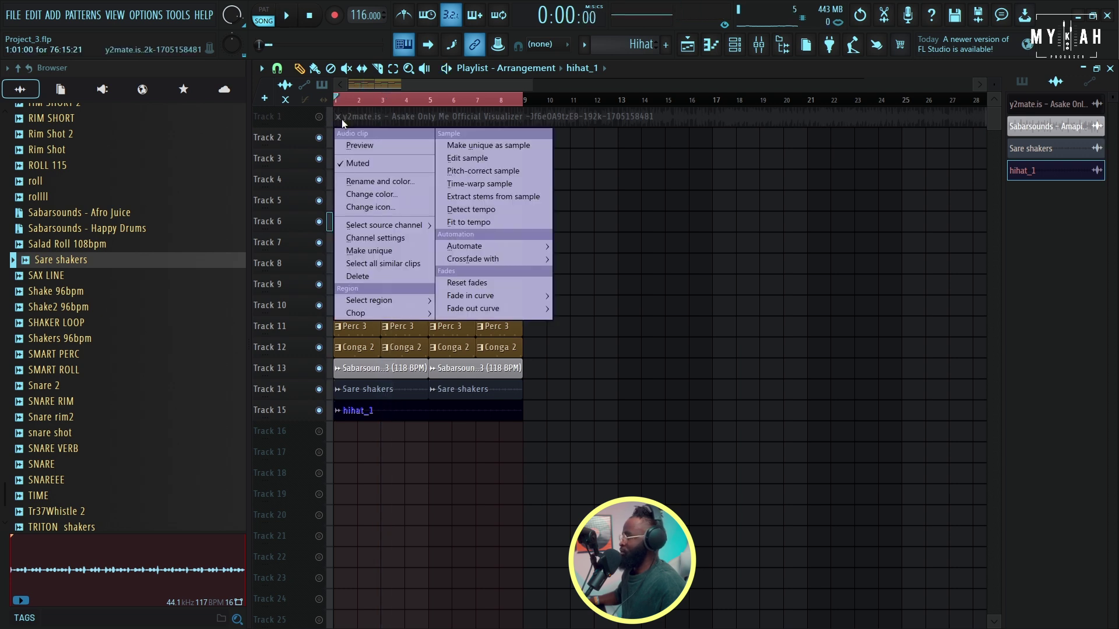
left_click(513, 297)
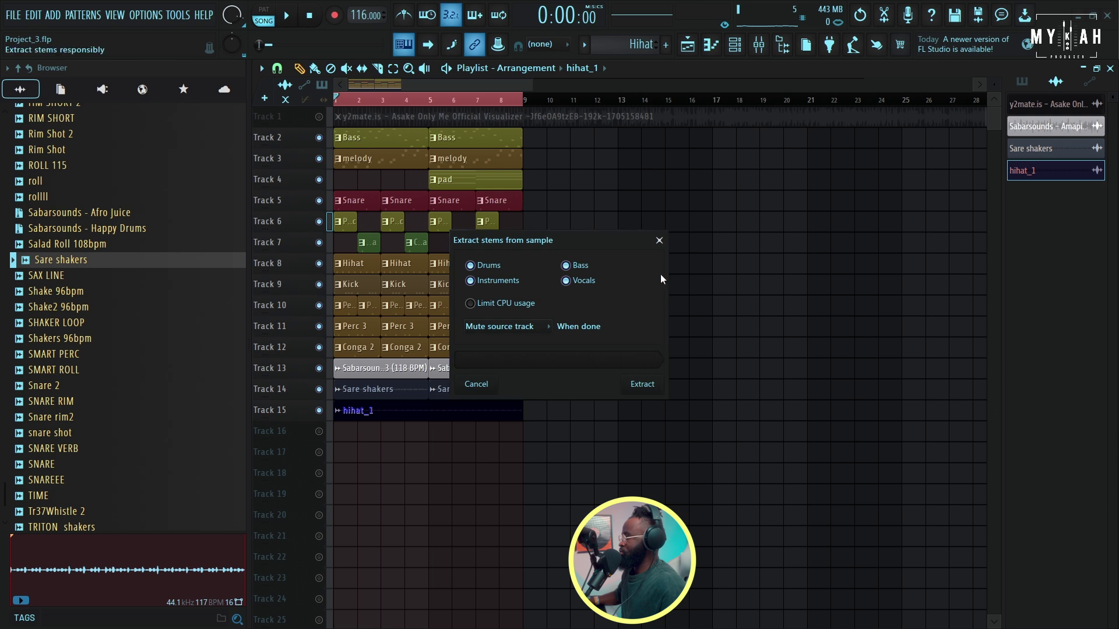
left_click_drag(989, 87, 989, 66)
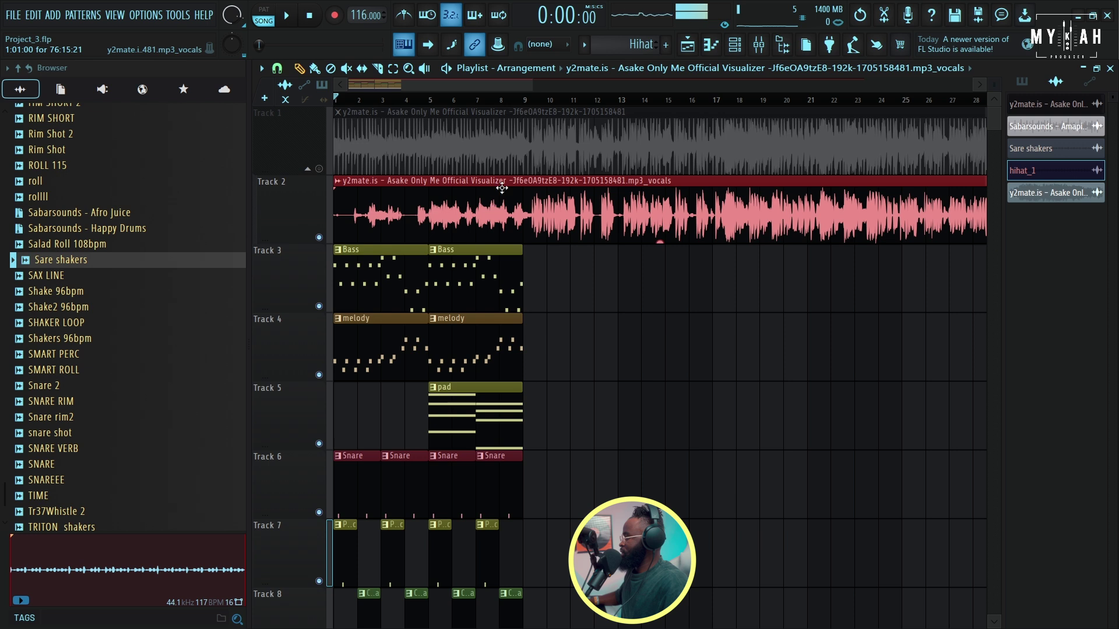
Step: Slice the extracted vocals clip on Track 2 just after bar 9 and trim the first part to end before bar 9
scroll(533, 104, "up", 4)
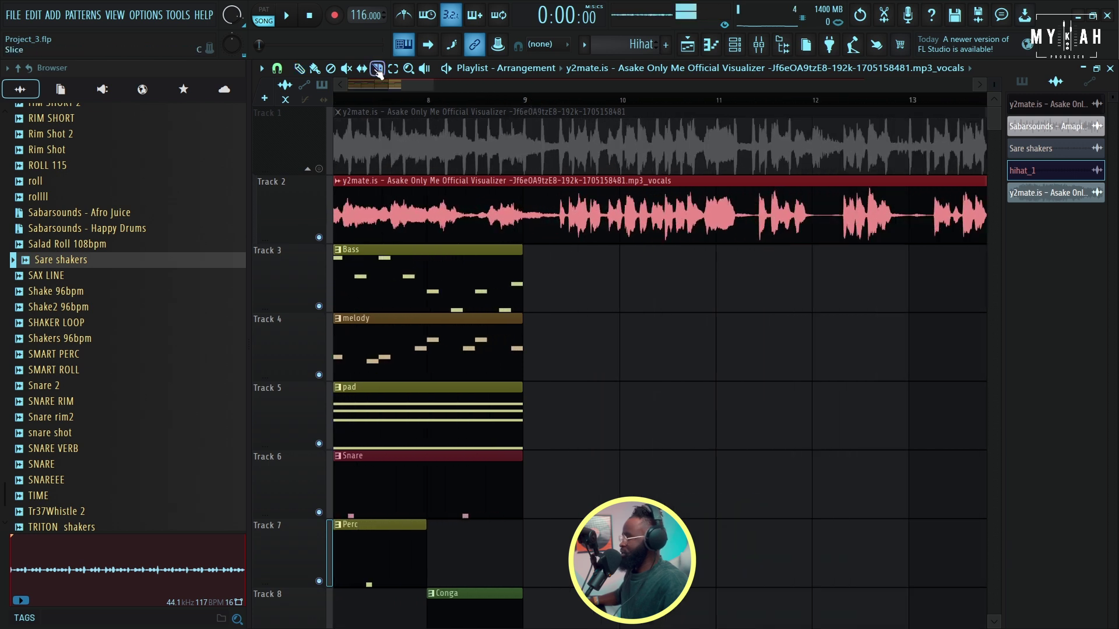
left_click(533, 204)
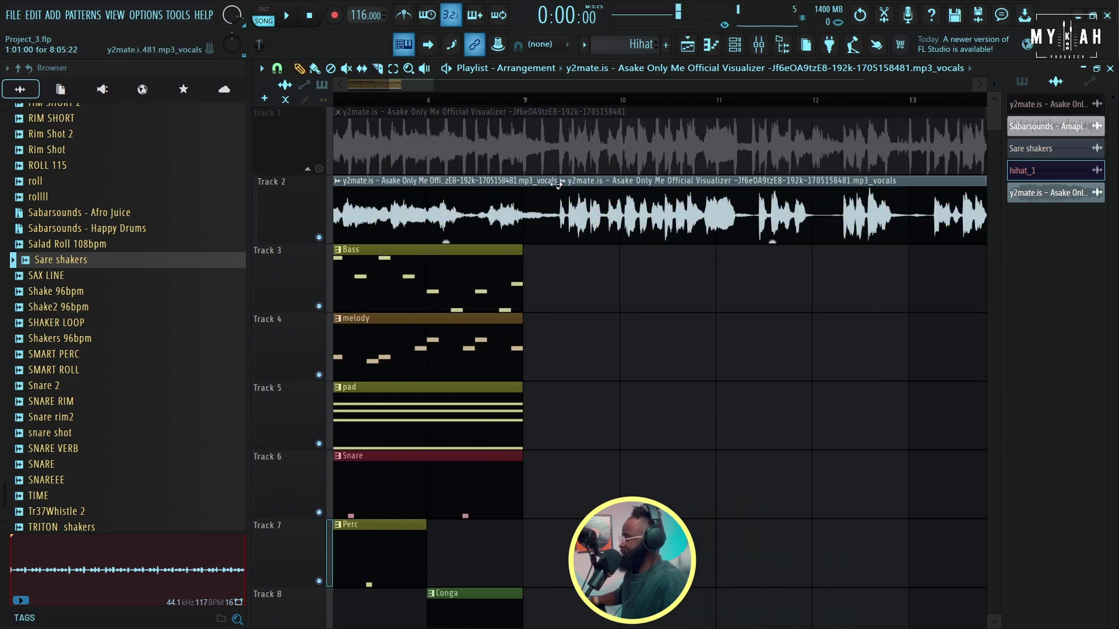
scroll(519, 102, "down", 4)
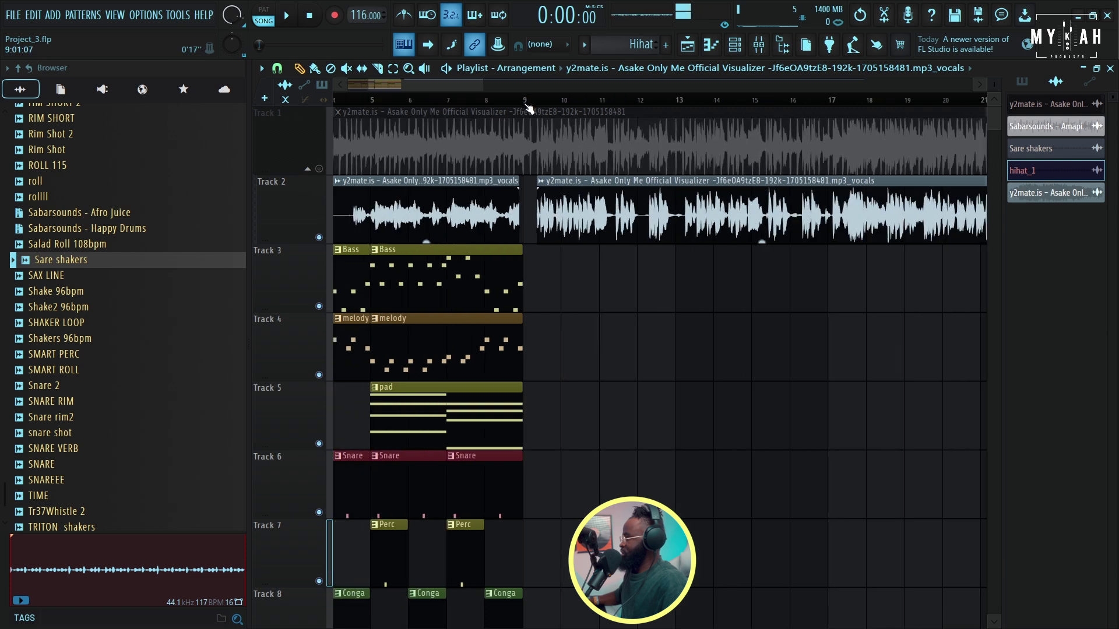
Step: Select bars 9 to 25 on the timeline and export that vocal section as an audio file
left_click_drag(524, 102, 725, 114)
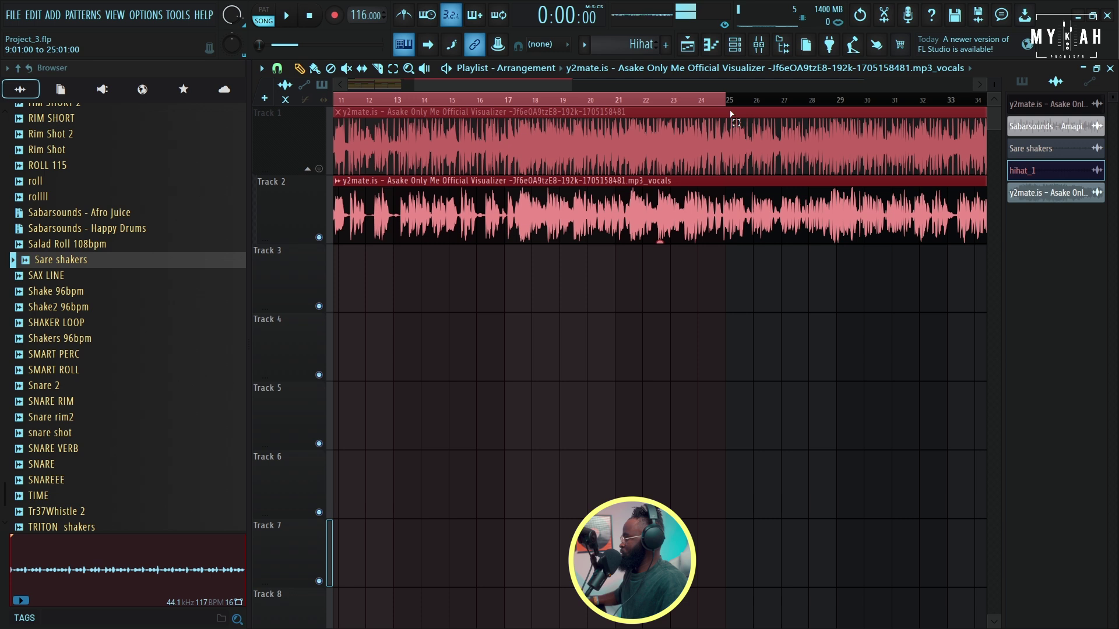
scroll(500, 102, "down", 3)
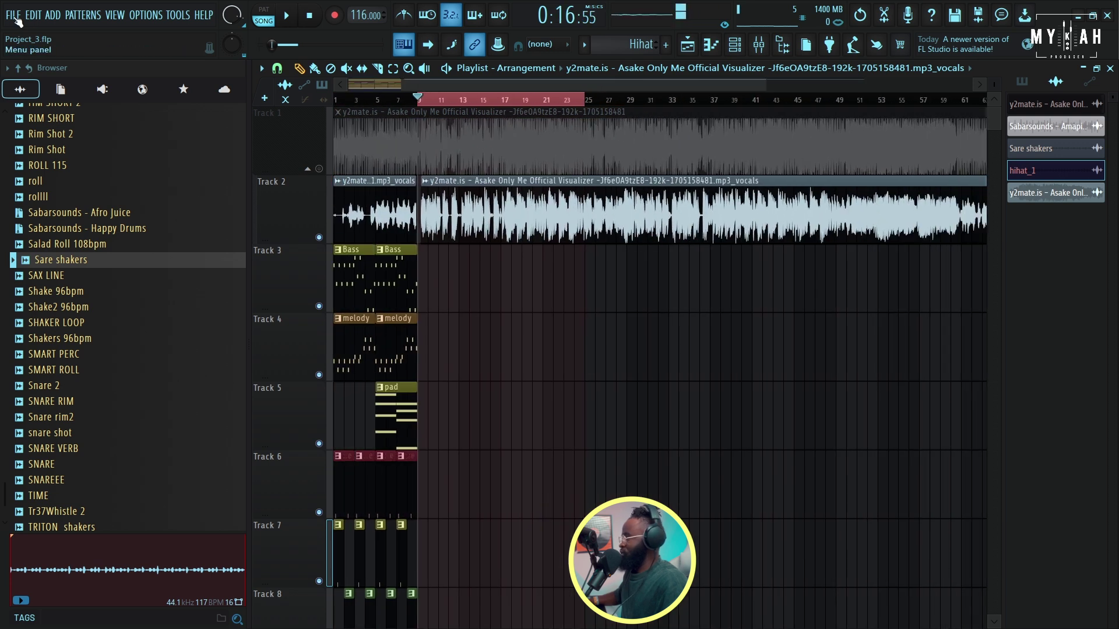
left_click(13, 14)
left_click(175, 171)
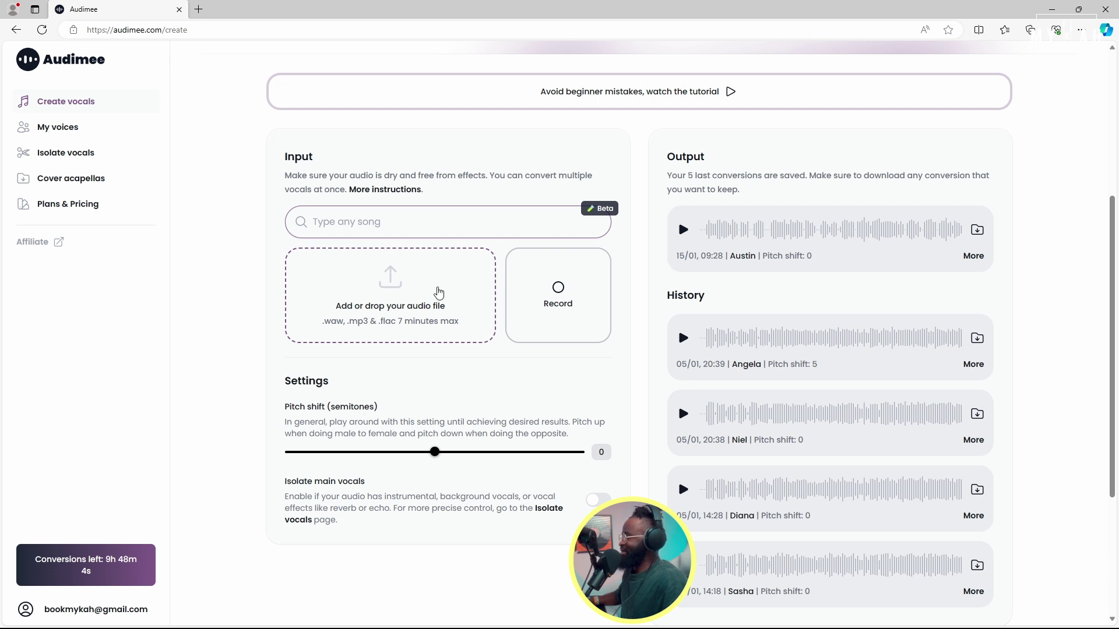
Step: In Audimee, upload the exported vocal with Isolate main vocals enabled and convert it using the Niel voice
left_click(410, 292)
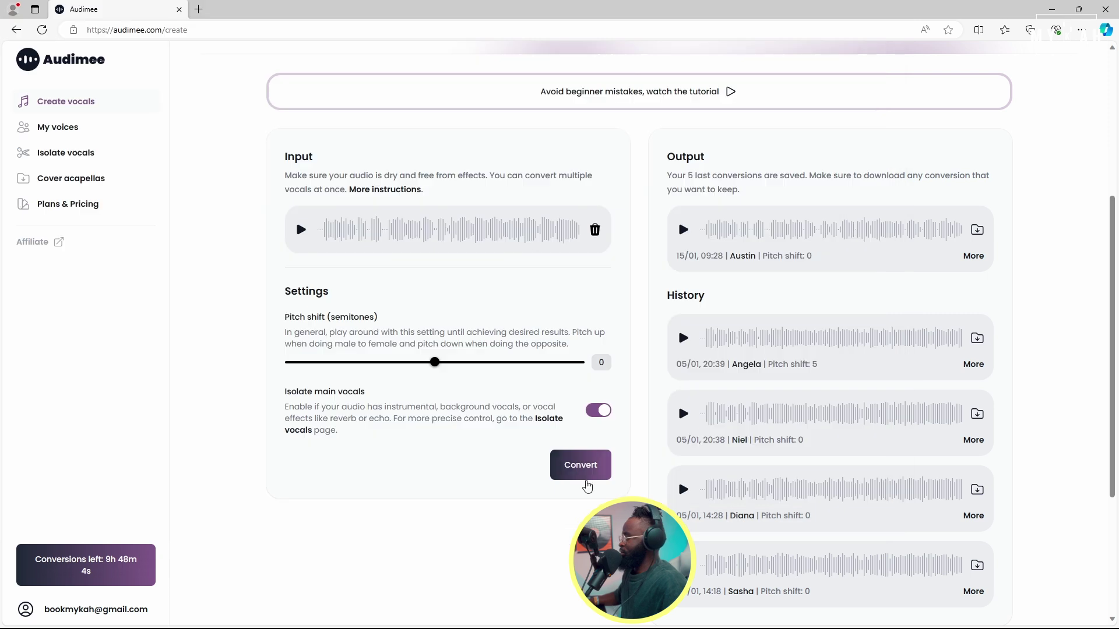
scroll(821, 265, "up", 5)
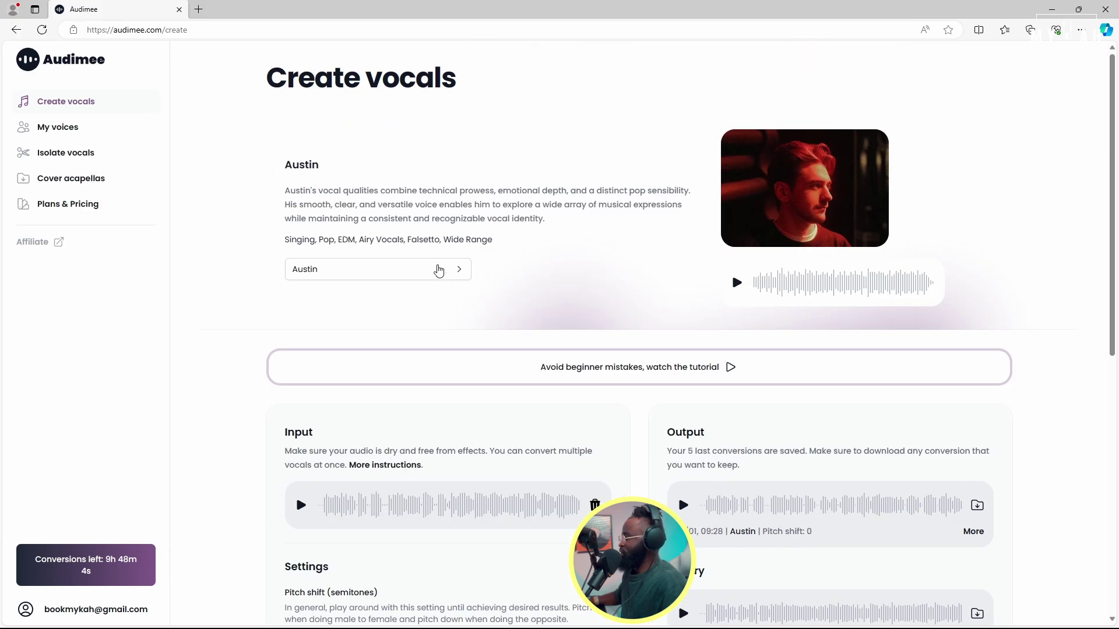
left_click(439, 271)
scroll(652, 407, "down", 10)
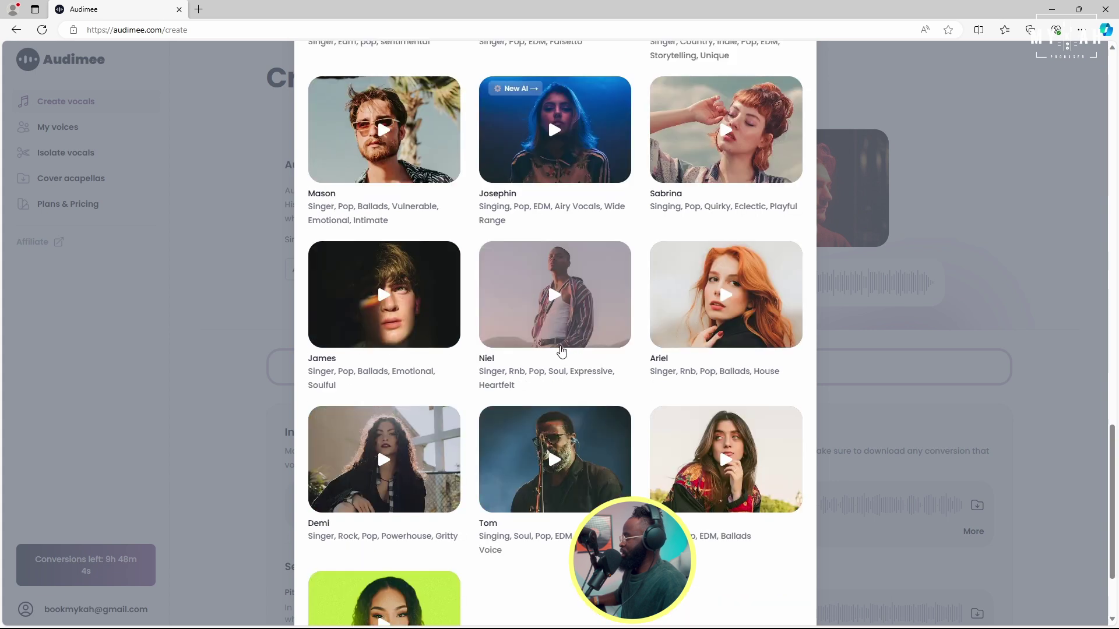
left_click(561, 344)
scroll(561, 379, "down", 7)
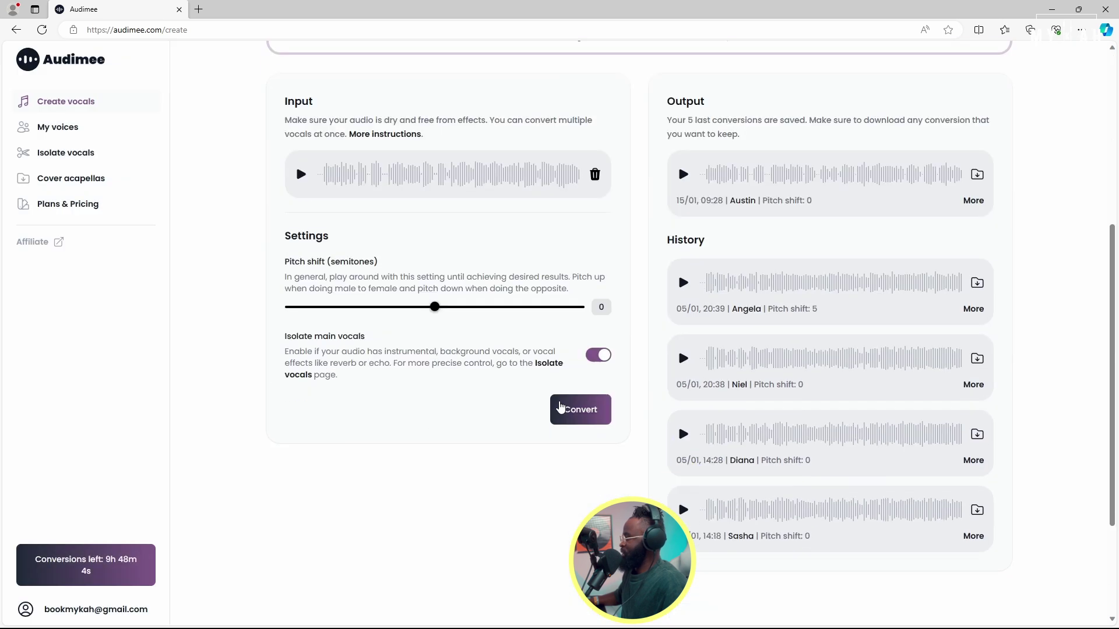
left_click(581, 301)
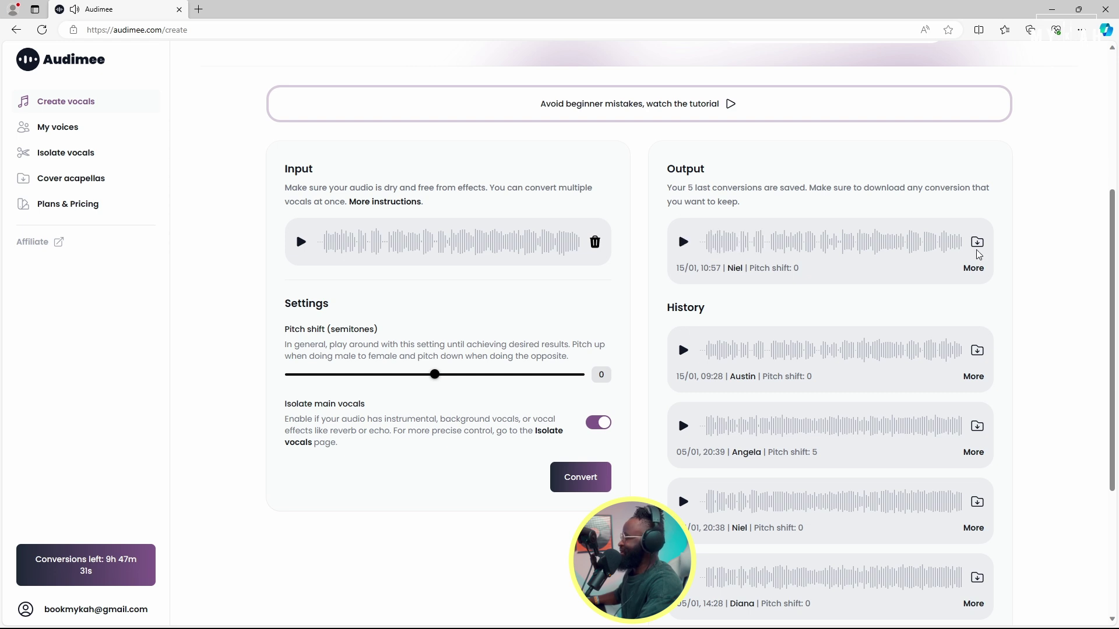
Step: Switch back to FL Studio and place the converted Niel vocal on Track 17 at bar 1, with the original vocals on Track 2 muted
left_click(1049, 11)
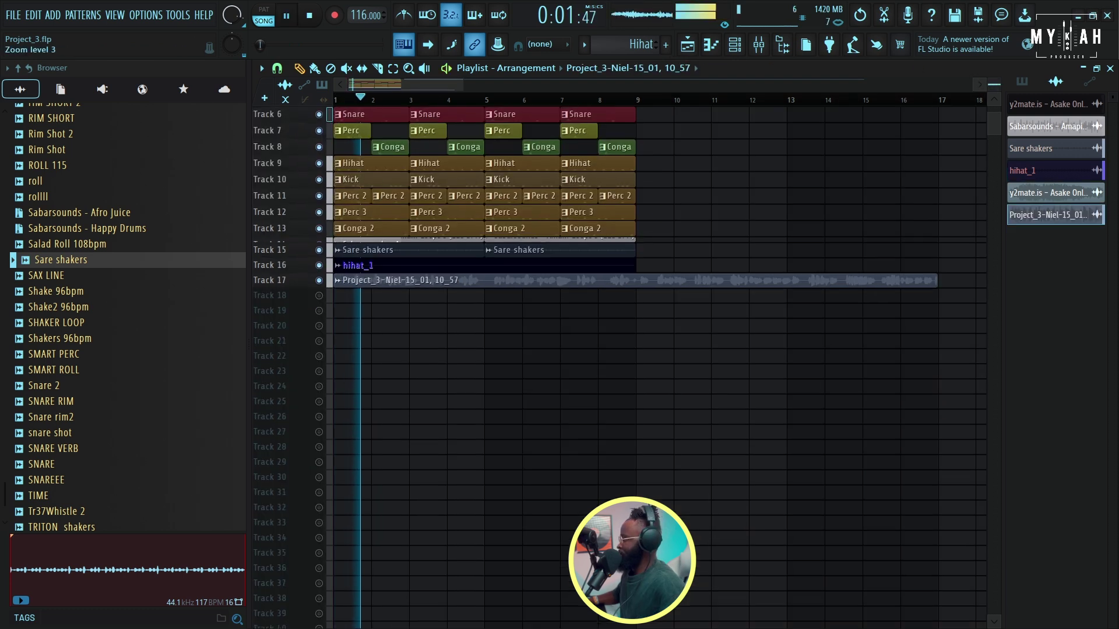
left_click_drag(993, 84, 994, 69)
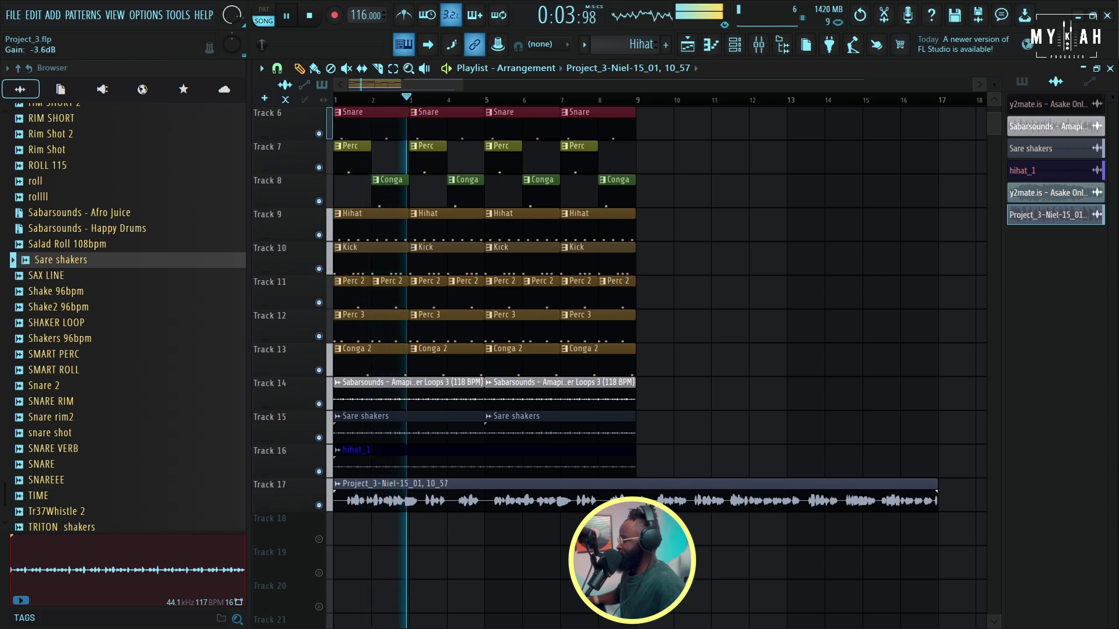
scroll(613, 110, "up", 4)
scroll(615, 99, "down", 3)
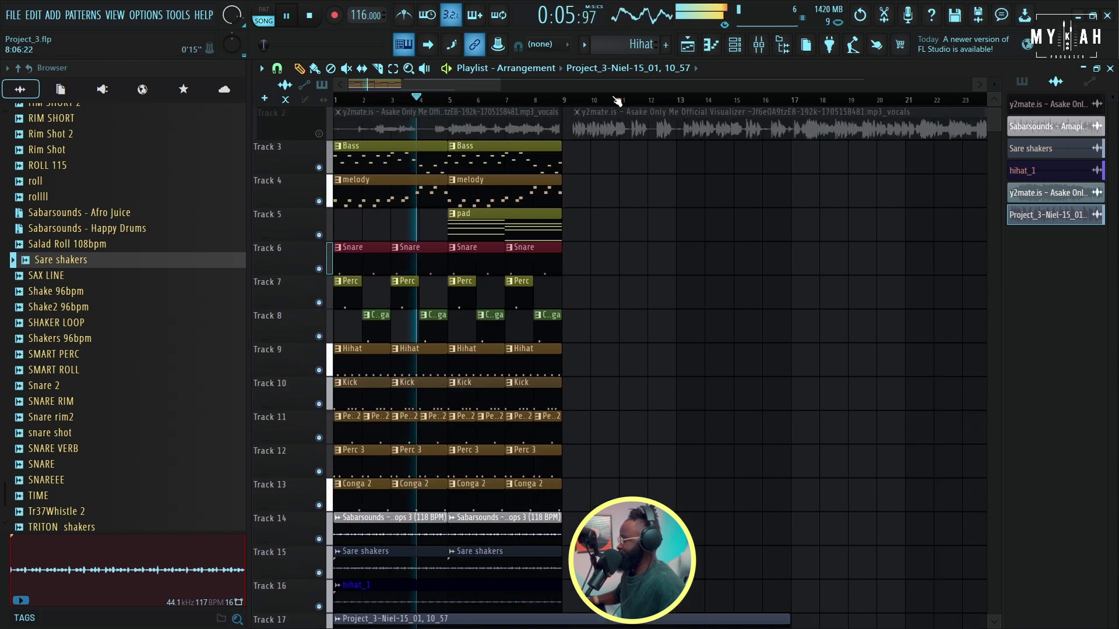
left_click(993, 98)
left_click_drag(994, 84, 994, 100)
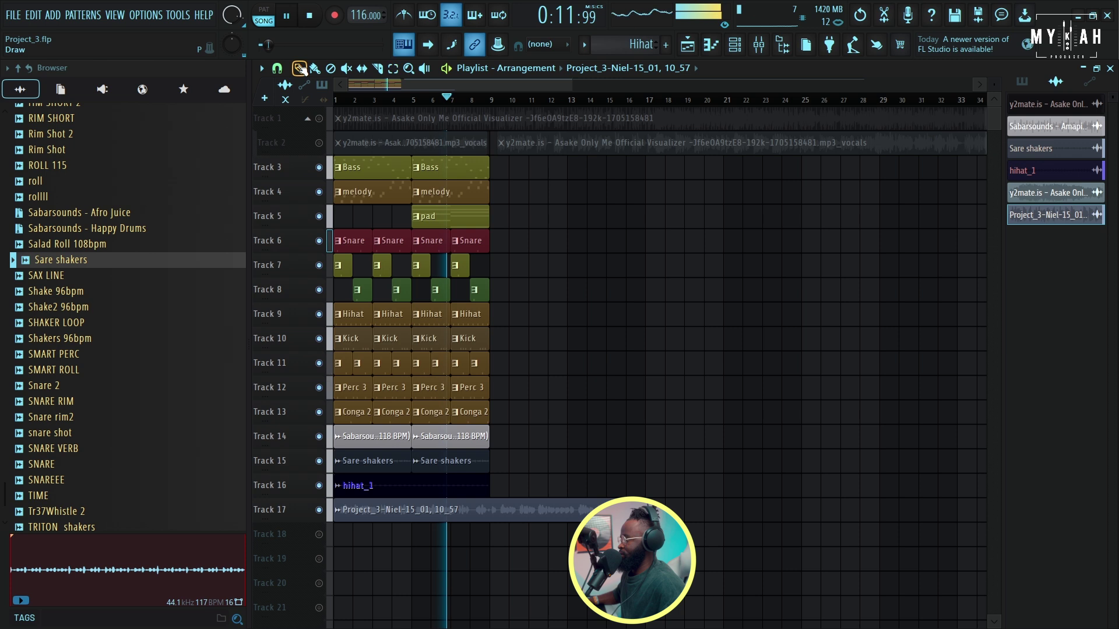
Step: Route the Niel vocal clip to a free mixer track and insert Fruity parametric EQ 2 in its first effect slot
key("space")
double_click(460, 510)
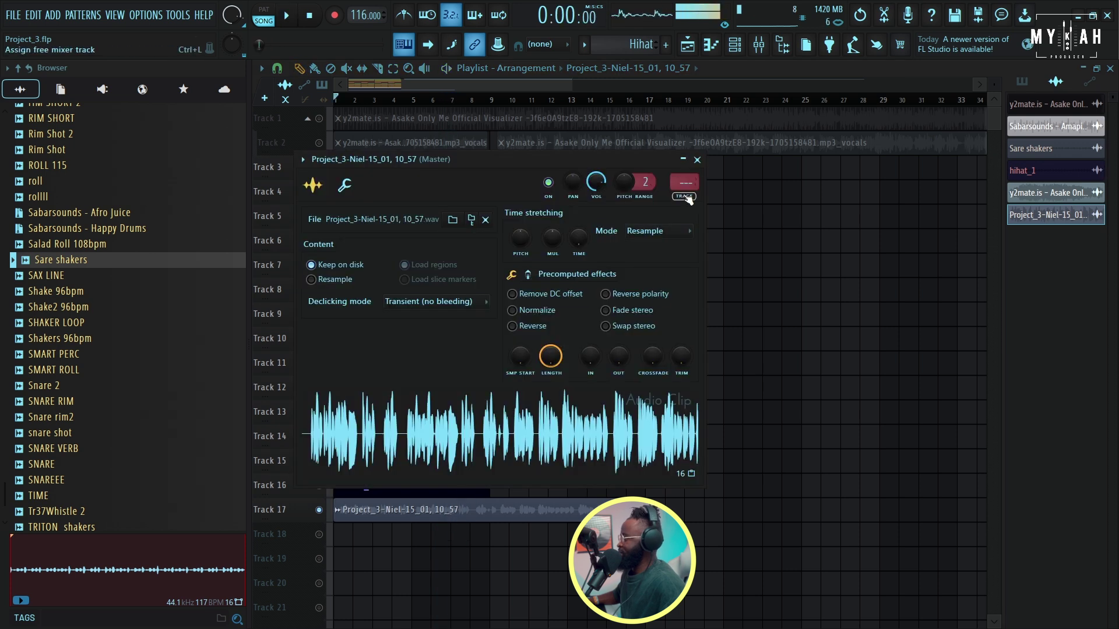
left_click(688, 199)
left_click(261, 67)
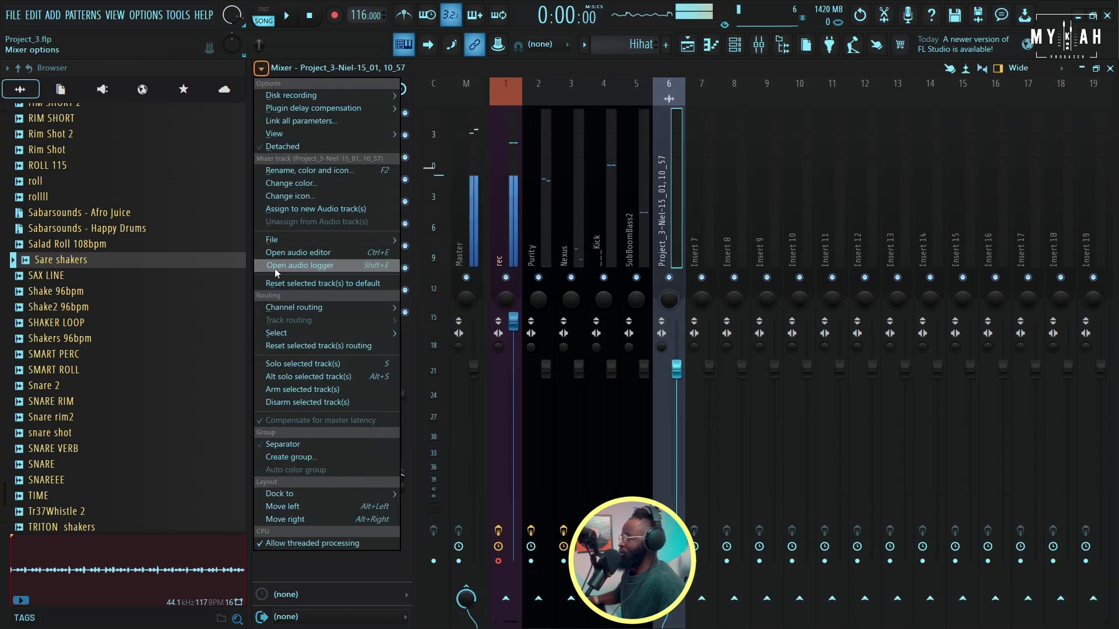
left_click(291, 111)
left_click(757, 299)
Step: Cut the vocal's low end with EQ band 1 at about 128 Hz and -18 dB, using a steeper filter order
key("space")
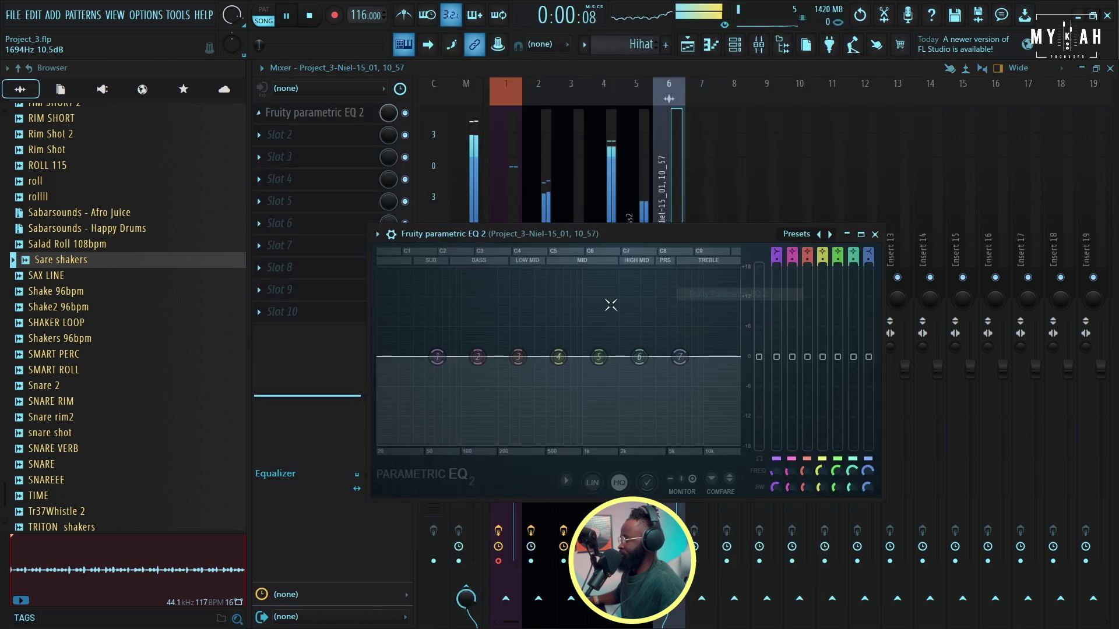
left_click_drag(437, 365, 472, 444)
right_click(472, 444)
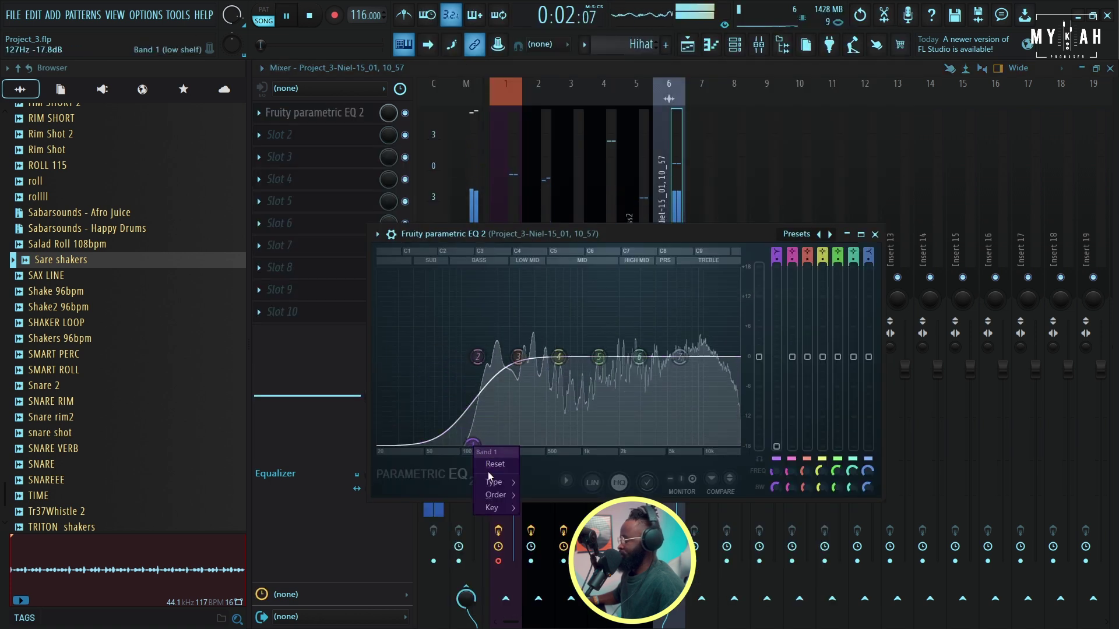
mouse_move(497, 495)
left_click(544, 494)
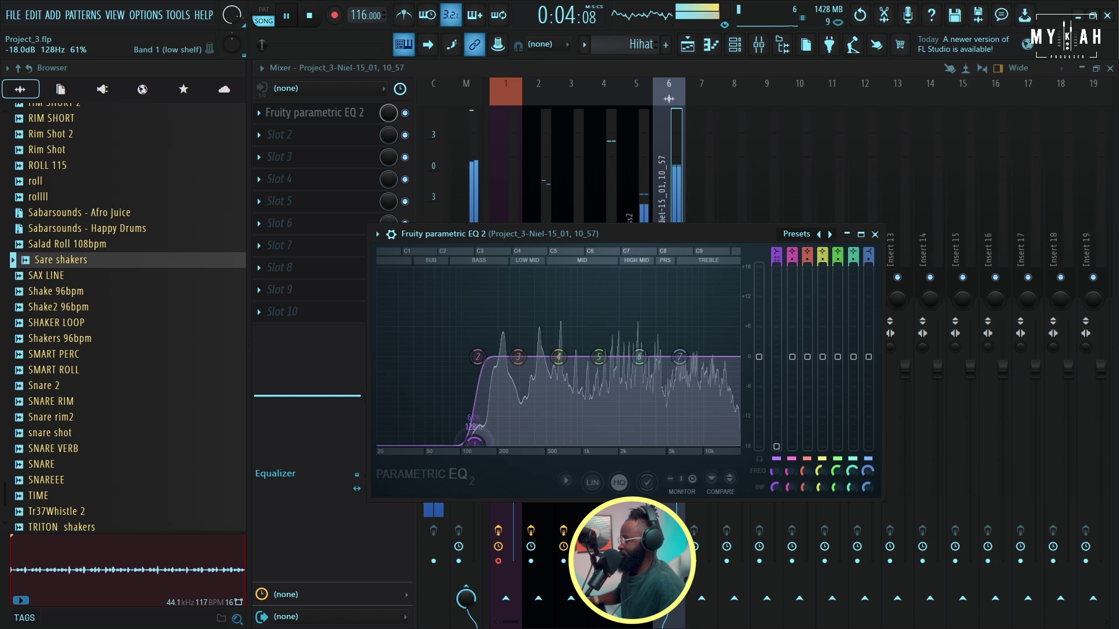
key("space")
Step: Dip EQ band 3 to -4.1 dB at 208 Hz, band 4 slightly, and band 5 to -2.6 dB at 1414 Hz, with narrow bandwidths of 9%
left_click_drag(518, 356, 504, 368)
scroll(507, 370, "down", 4)
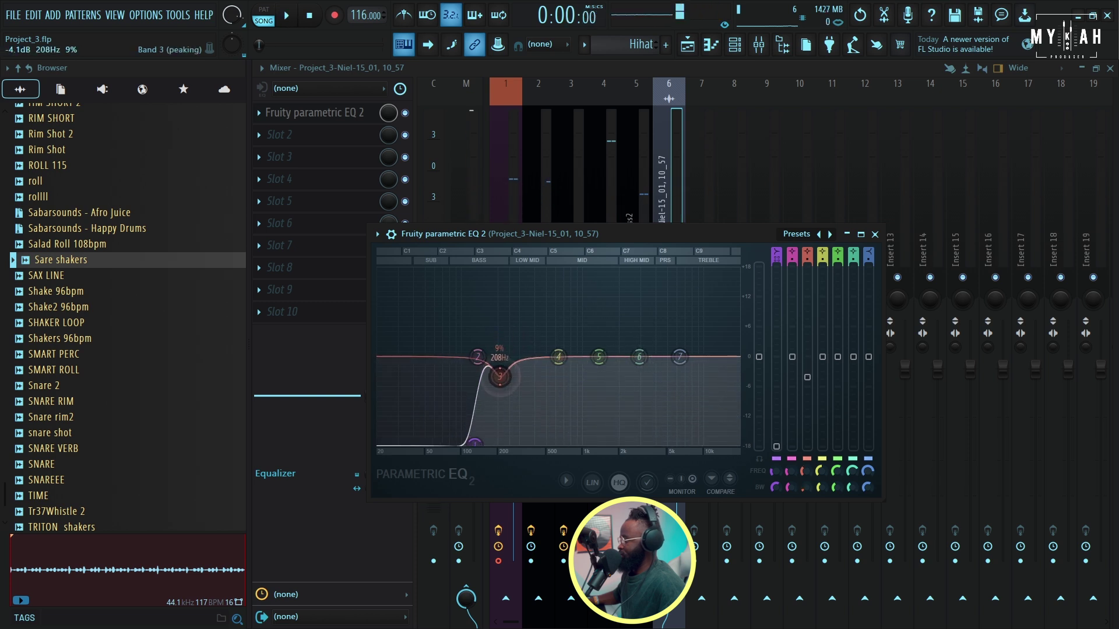
key("space")
left_click_drag(558, 358, 601, 368)
scroll(555, 367, "down", 7)
scroll(600, 368, "down", 5)
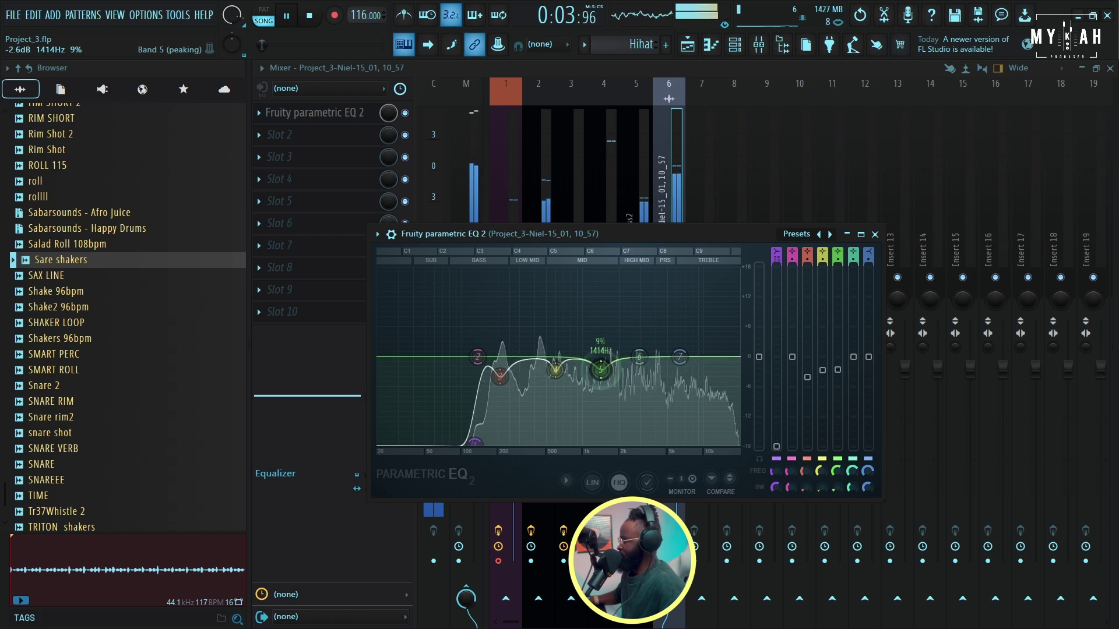
Step: Add the Poor Plate reverb in the vocal track's second effect slot and reset the track's fader to its default level
left_click(279, 135)
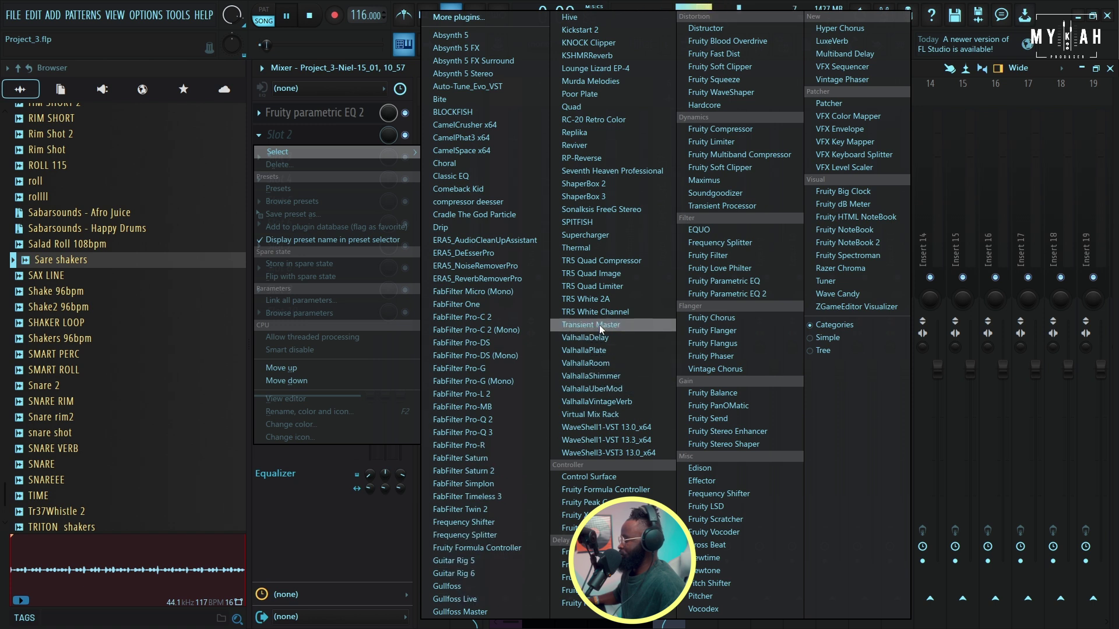
left_click(592, 95)
left_click_drag(533, 278, 533, 276)
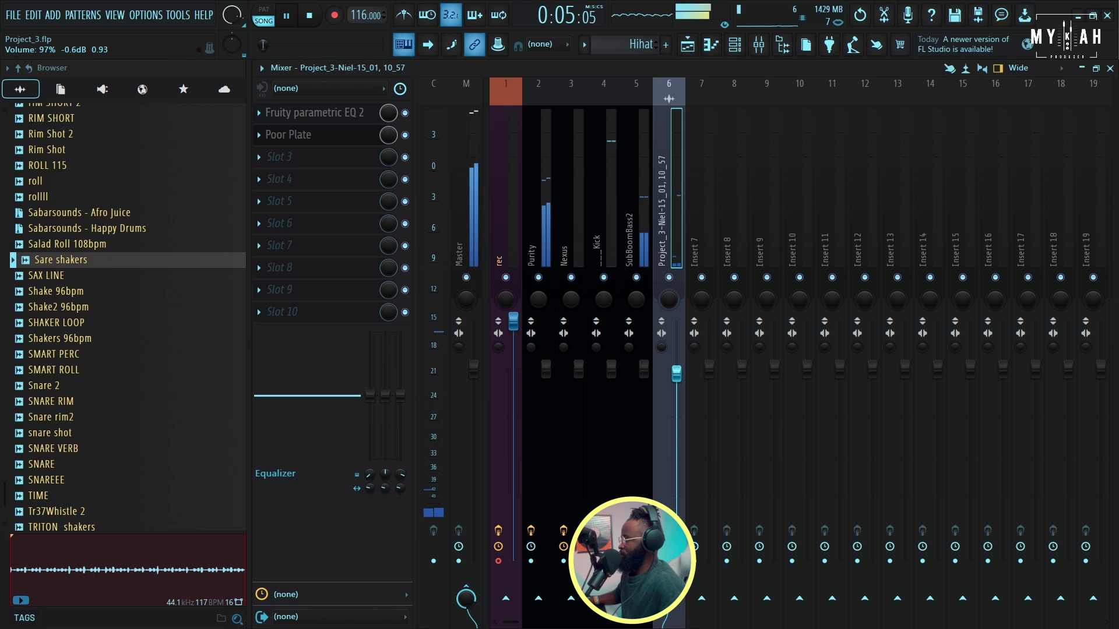
right_click(678, 379)
left_click(692, 383)
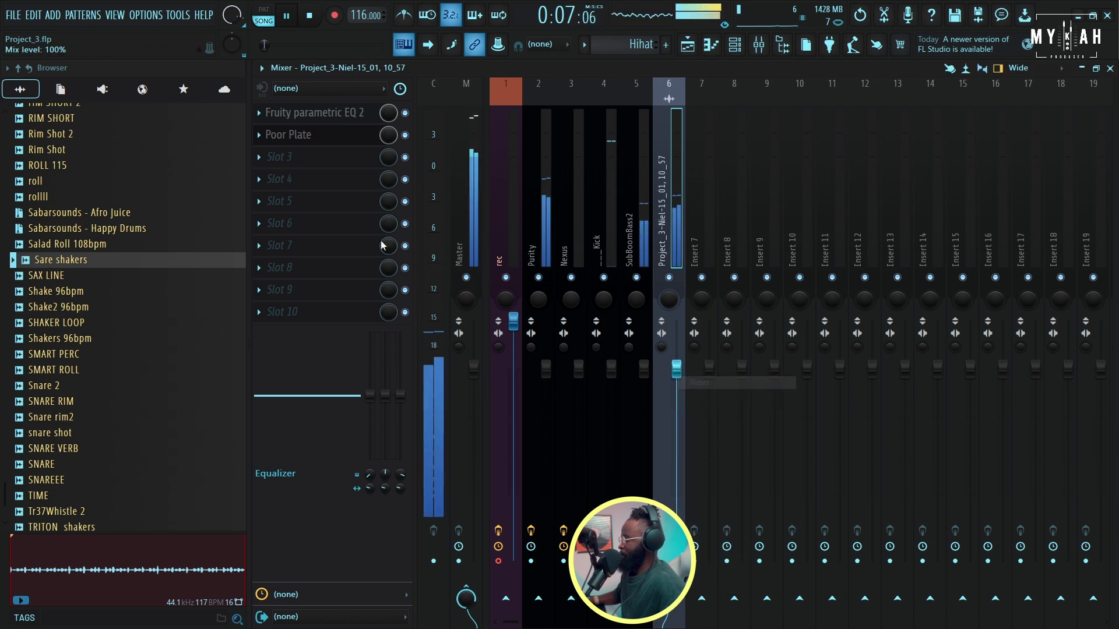
Step: Set the vocal track's Poor Plate reverb to 0 dB dry and about -19 dB wet, and lower the vocal track's fader
left_click(307, 136)
left_click_drag(406, 278, 406, 265)
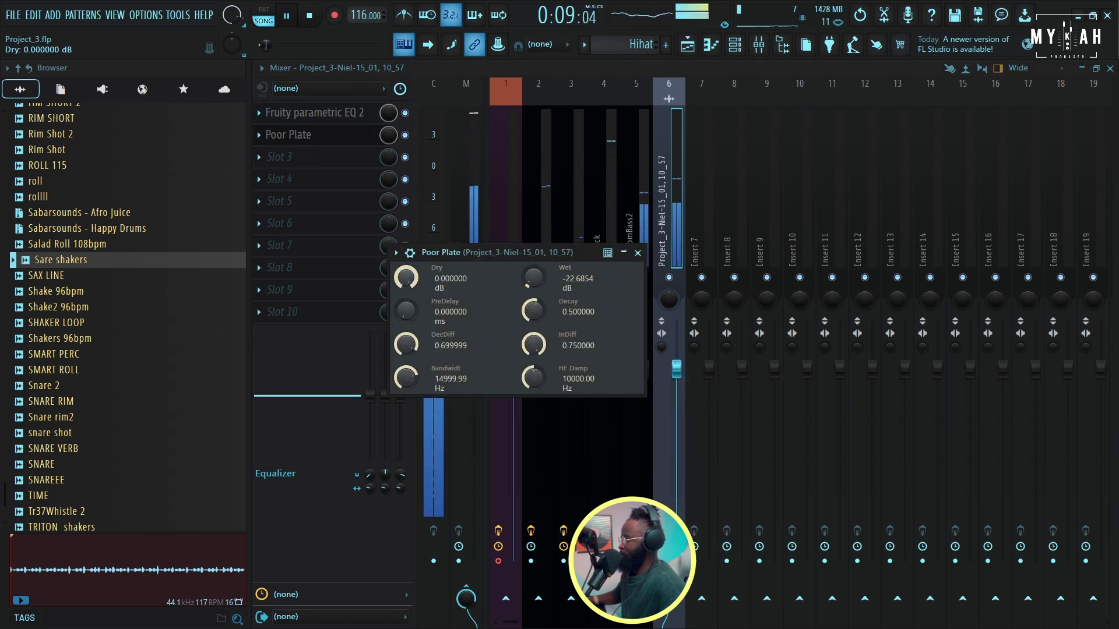
left_click_drag(533, 278, 533, 275)
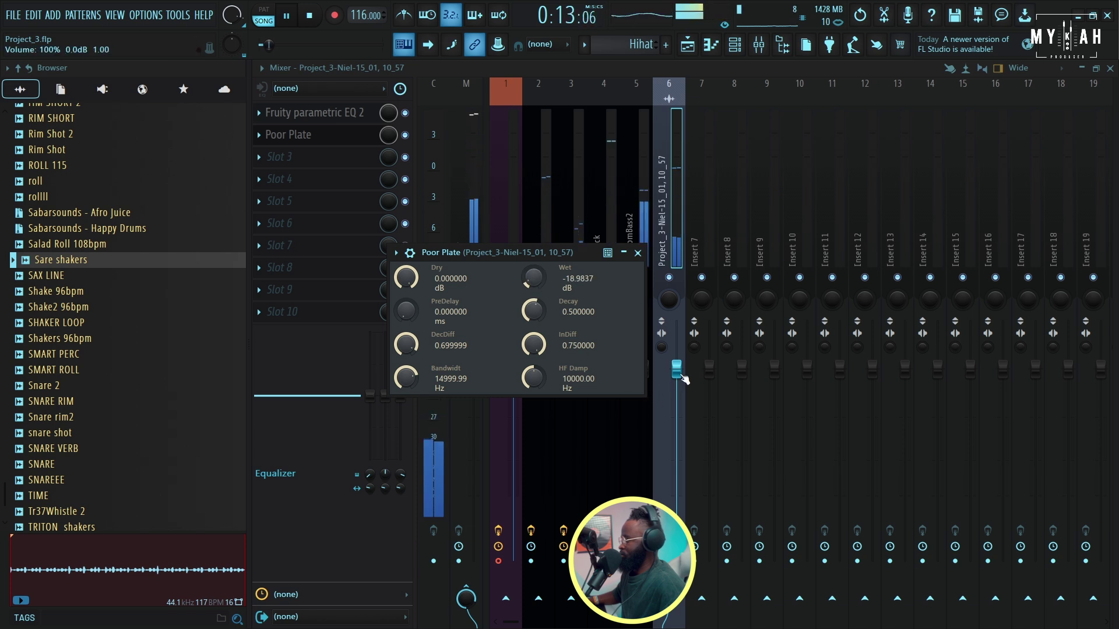
left_click_drag(681, 377, 679, 422)
Step: Duplicate the instrumental clips on Tracks 3 to 16 in the playlist so the copies start at bar 9
left_click(698, 49)
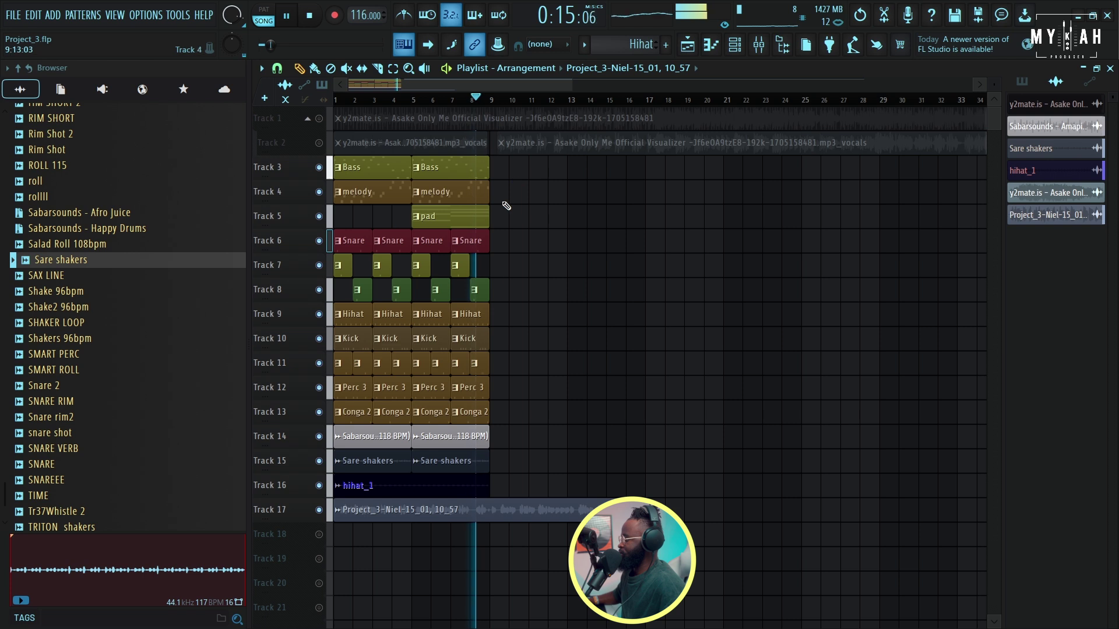
key("space")
left_click_drag(334, 157, 510, 485)
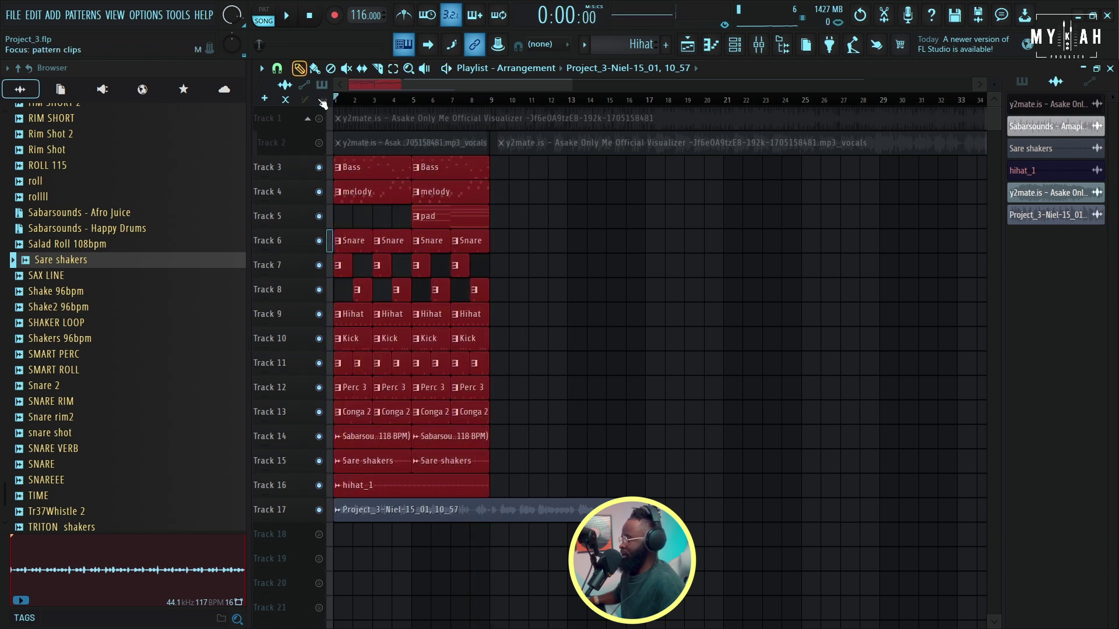
left_click_drag(351, 165, 506, 180)
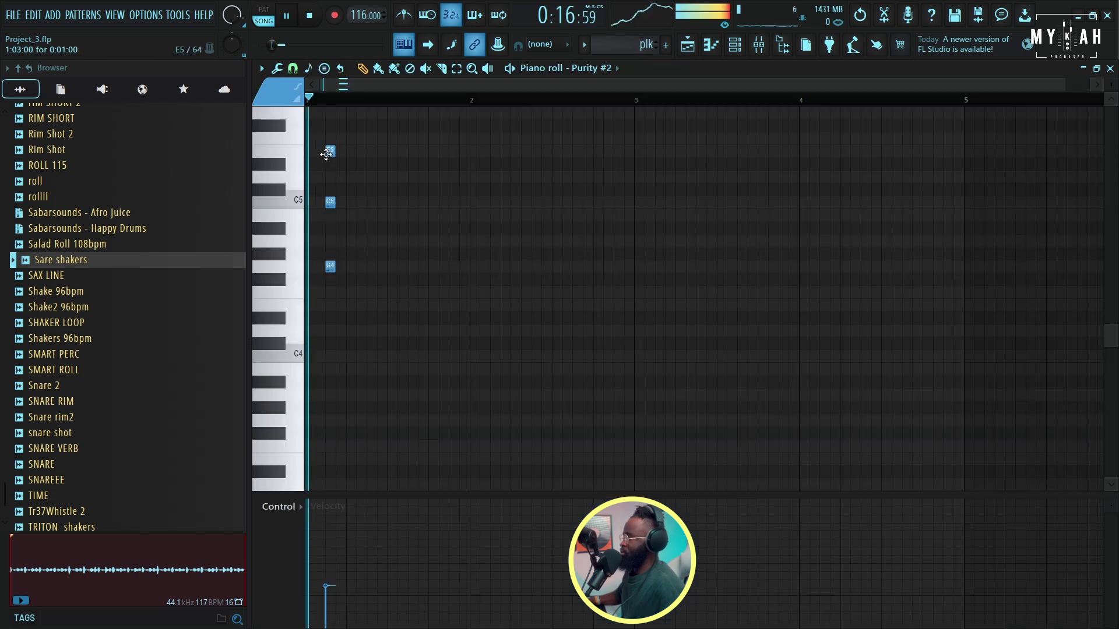
Step: Repeat the short G4-C5-E5 chord every half bar through bars 1 and 2 of the plk pattern
left_click_drag(354, 280, 353, 281)
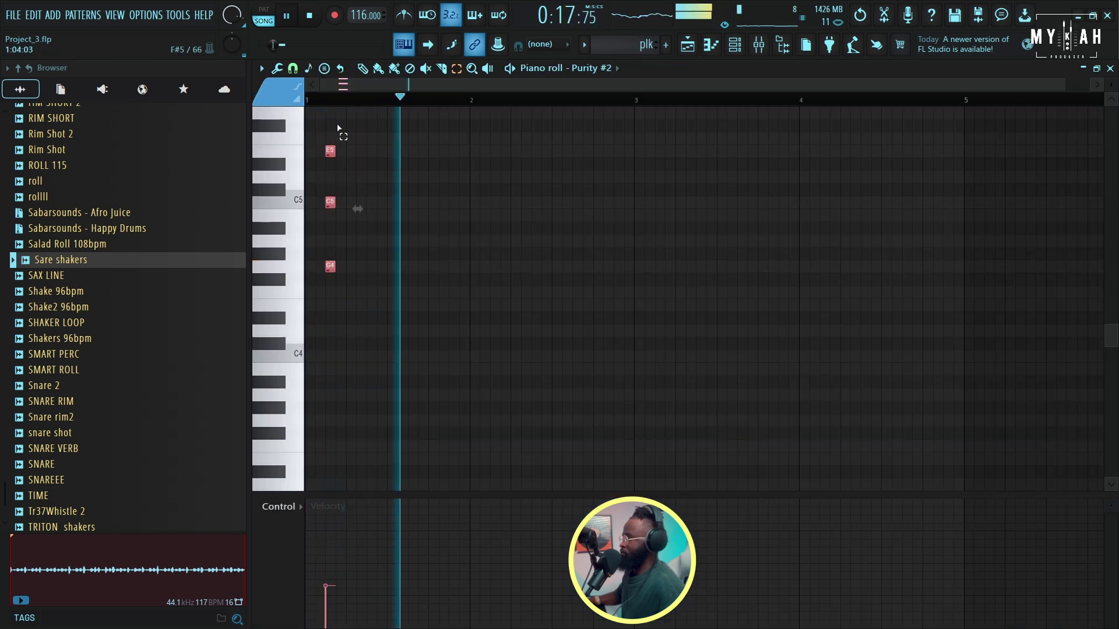
left_click_drag(326, 206, 408, 206)
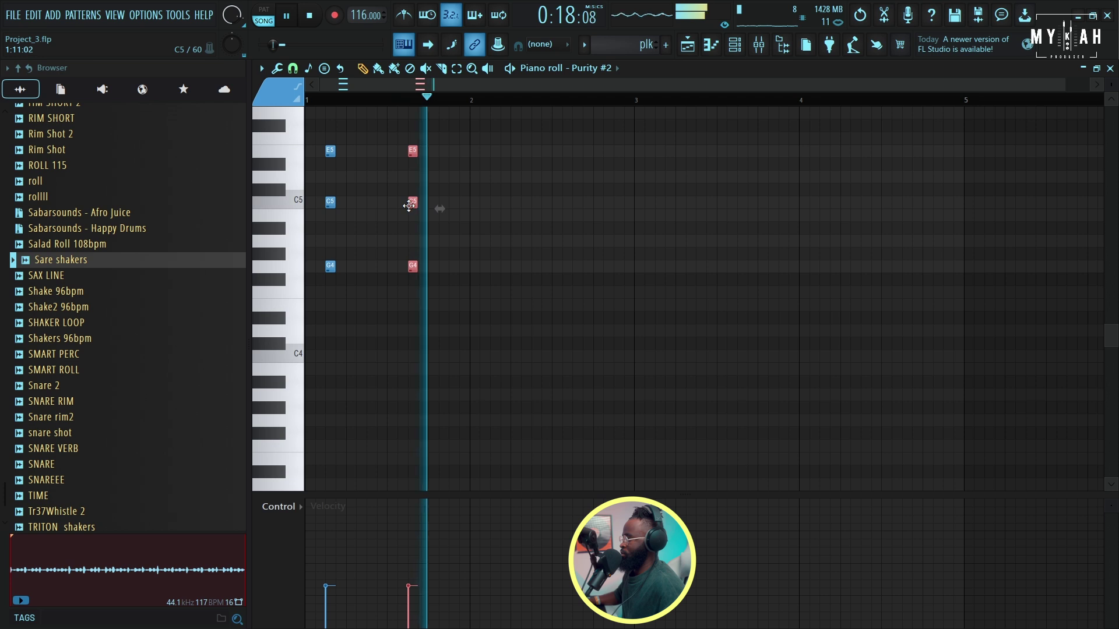
key("ctrl+b")
key("ctrl+b")
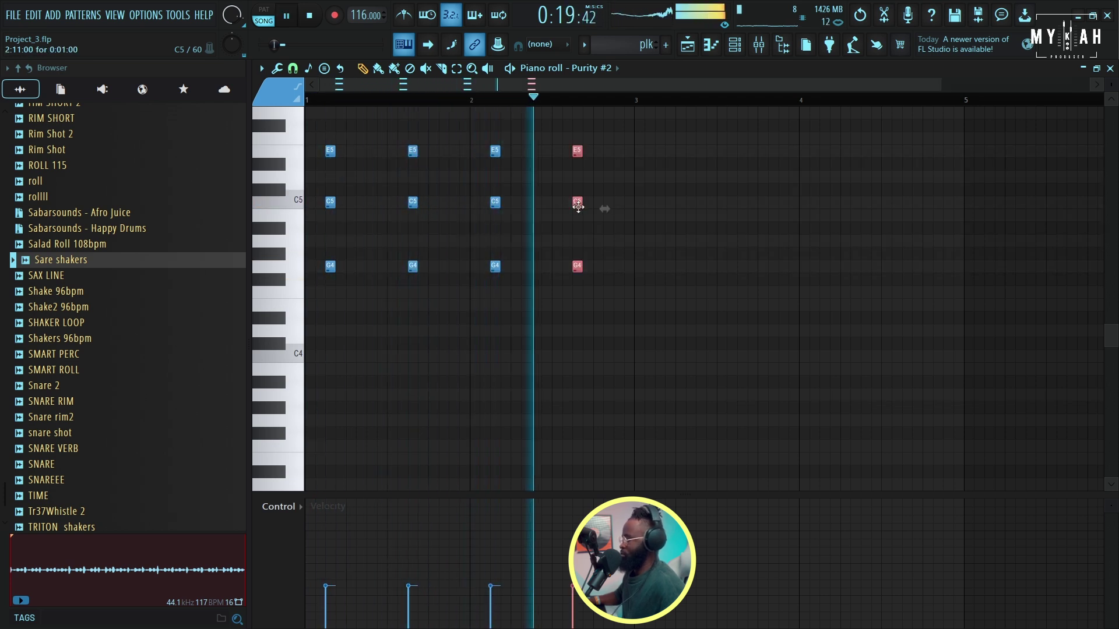
key("space")
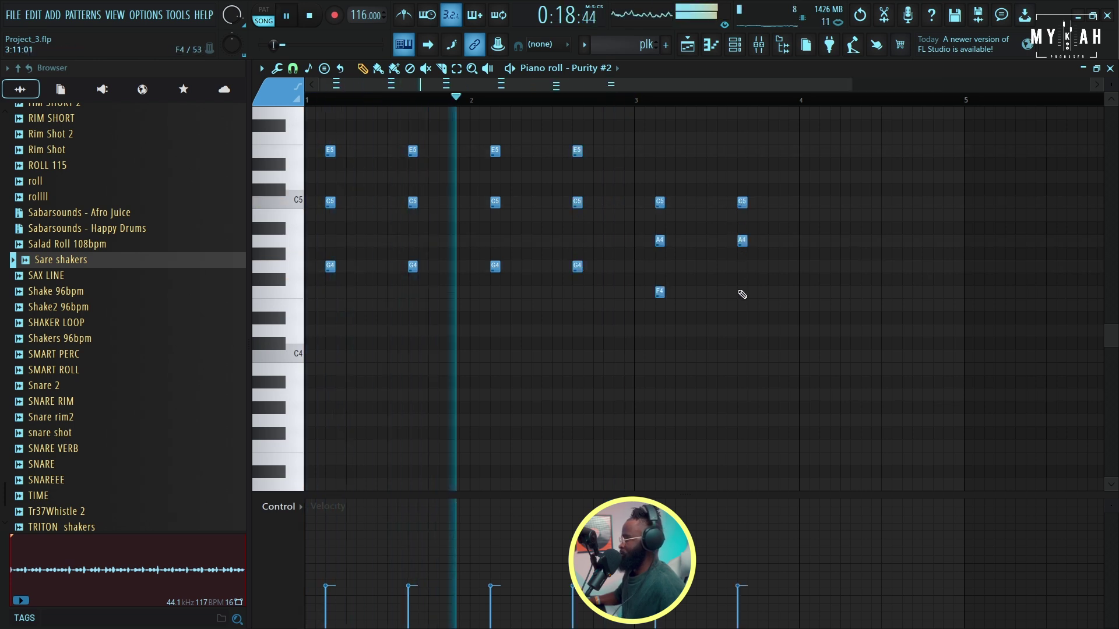
Step: Complete the short F4-A4-C5 chords at half-bar intervals through bars 3 and 4 of the plk pattern
left_click(741, 292)
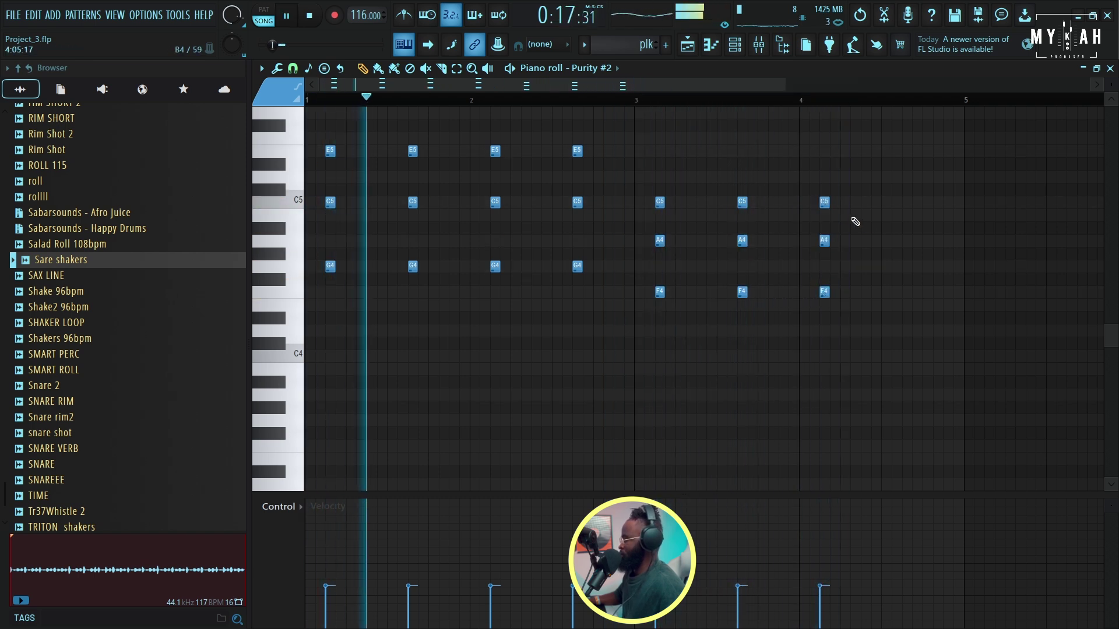
left_click(907, 291)
left_click(906, 240)
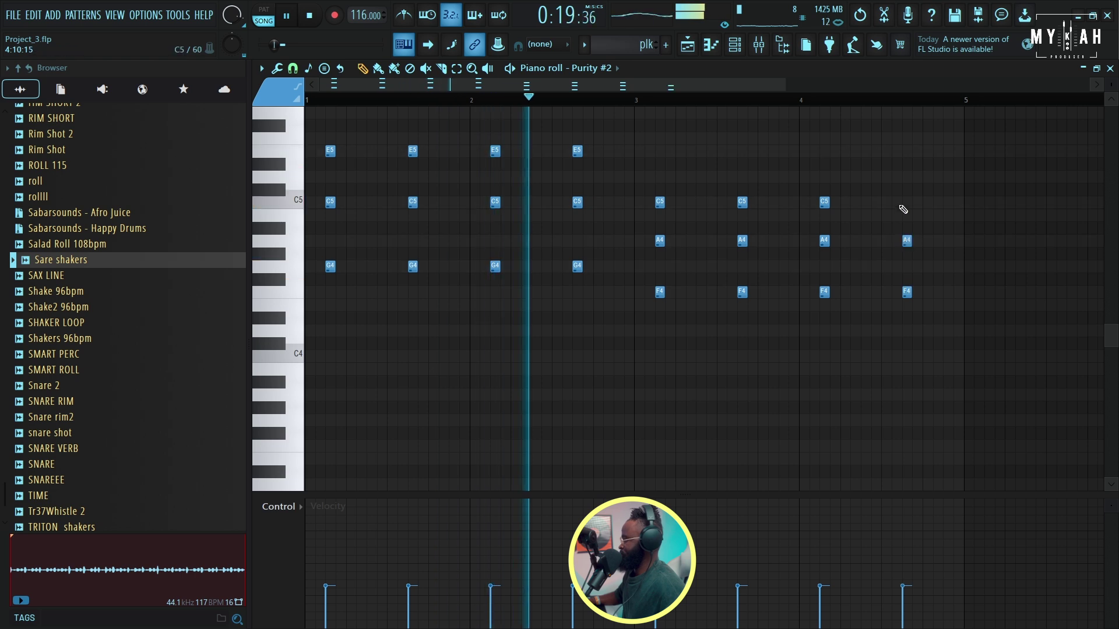
Step: Place a second plk clip at bar 13 on Track 18 of the playlist, directly after the first one
key("F5")
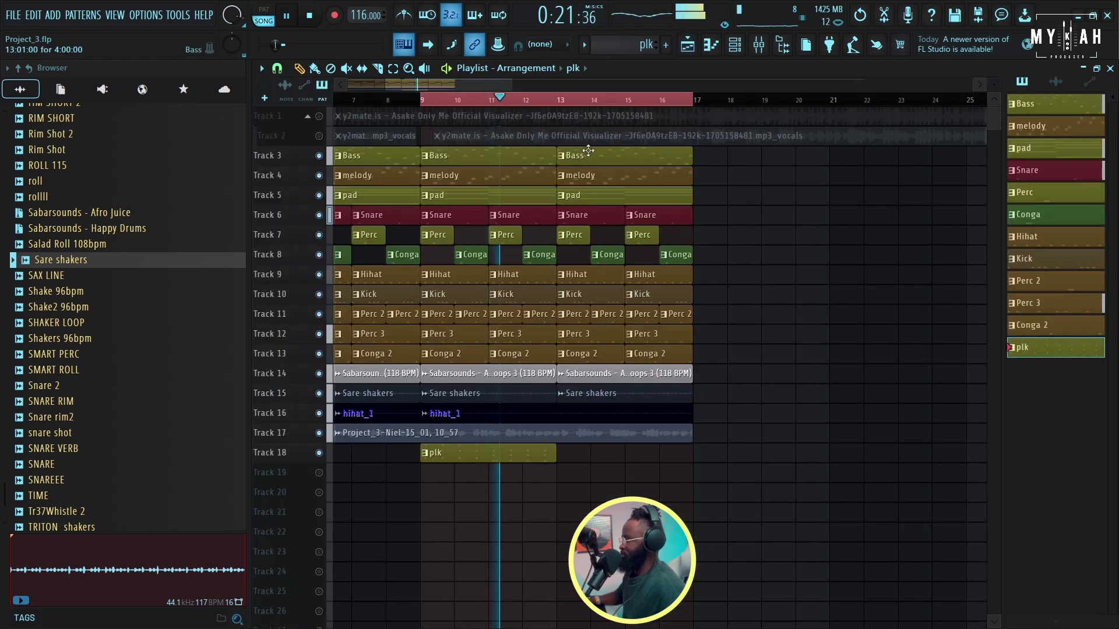
left_click(574, 452)
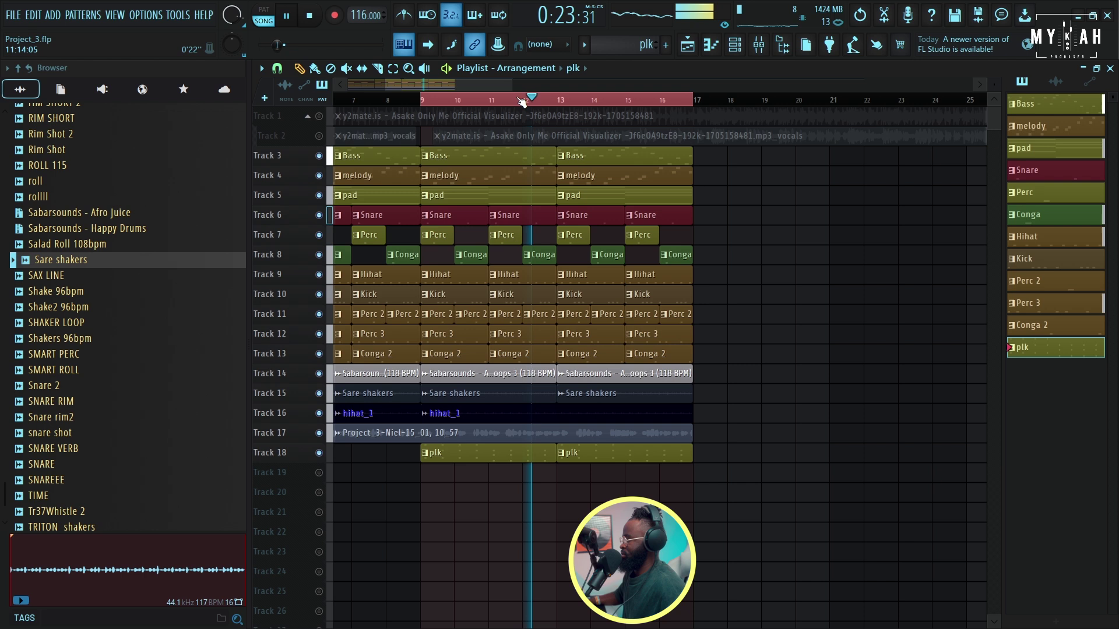
scroll(521, 102, "down", 2)
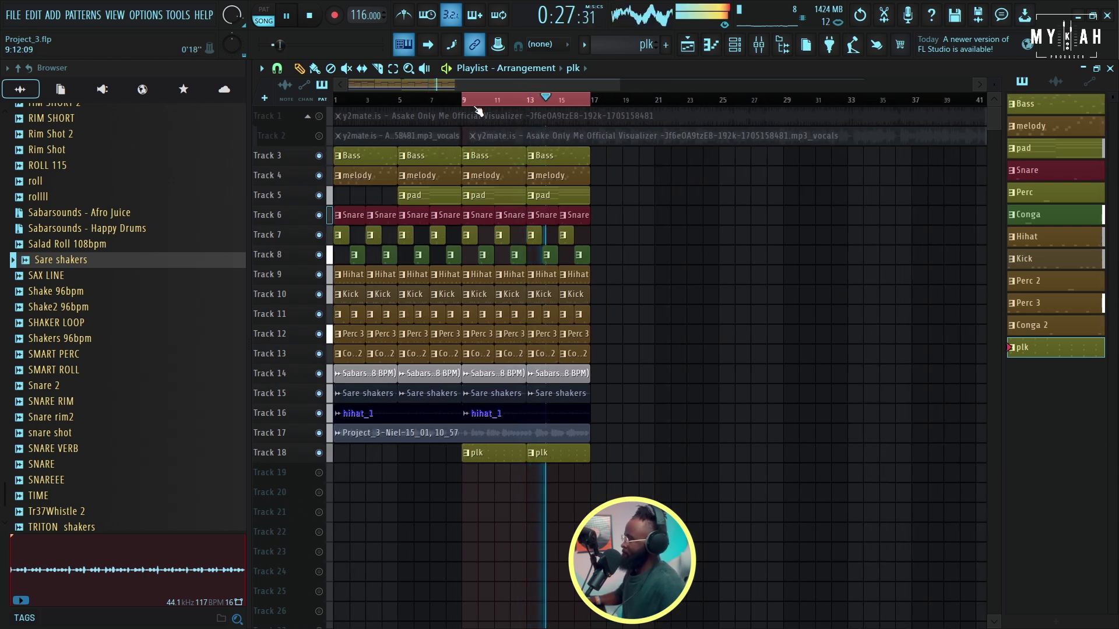
scroll(474, 109, "up", 2)
scroll(473, 110, "up", 1)
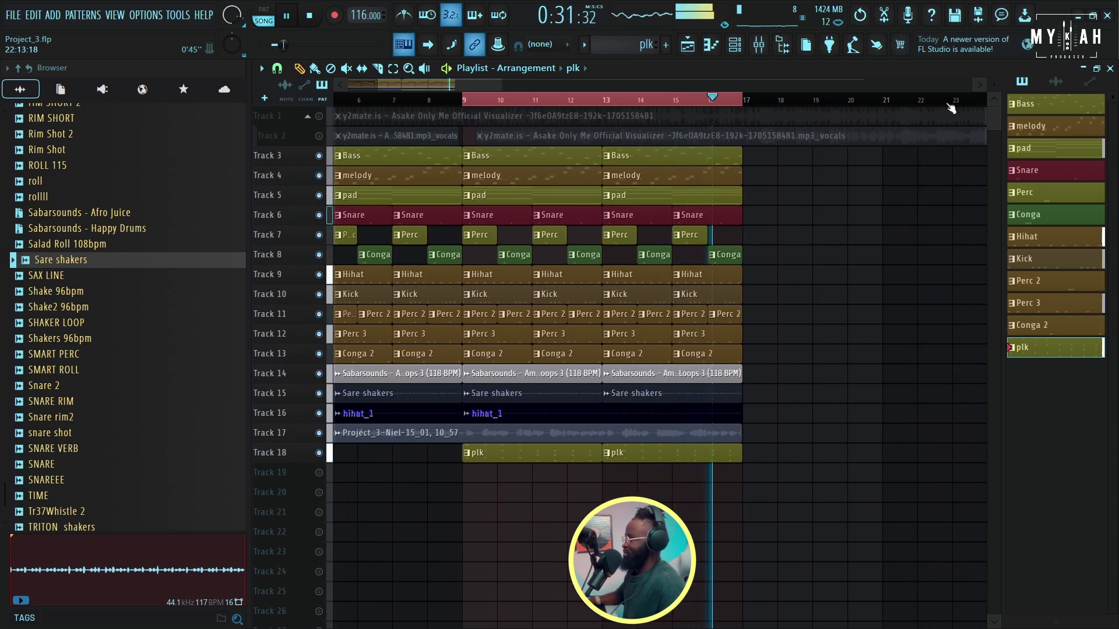
left_click_drag(994, 84, 994, 105)
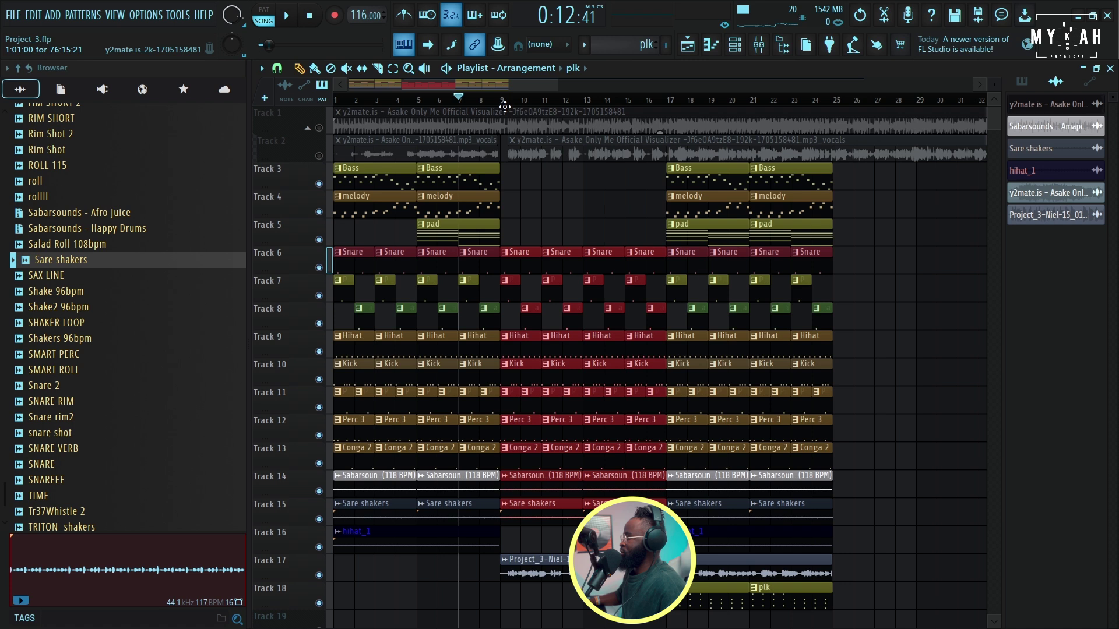
Step: Add a new GMS synthesizer channel to the channel rack
scroll(533, 248, "down", 3)
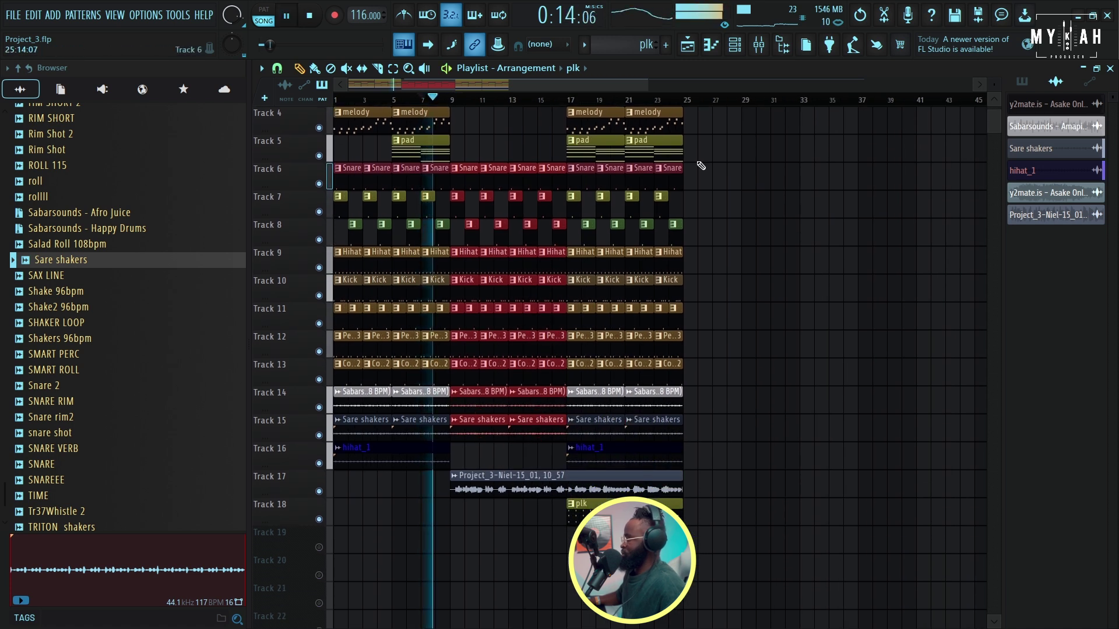
key("F6")
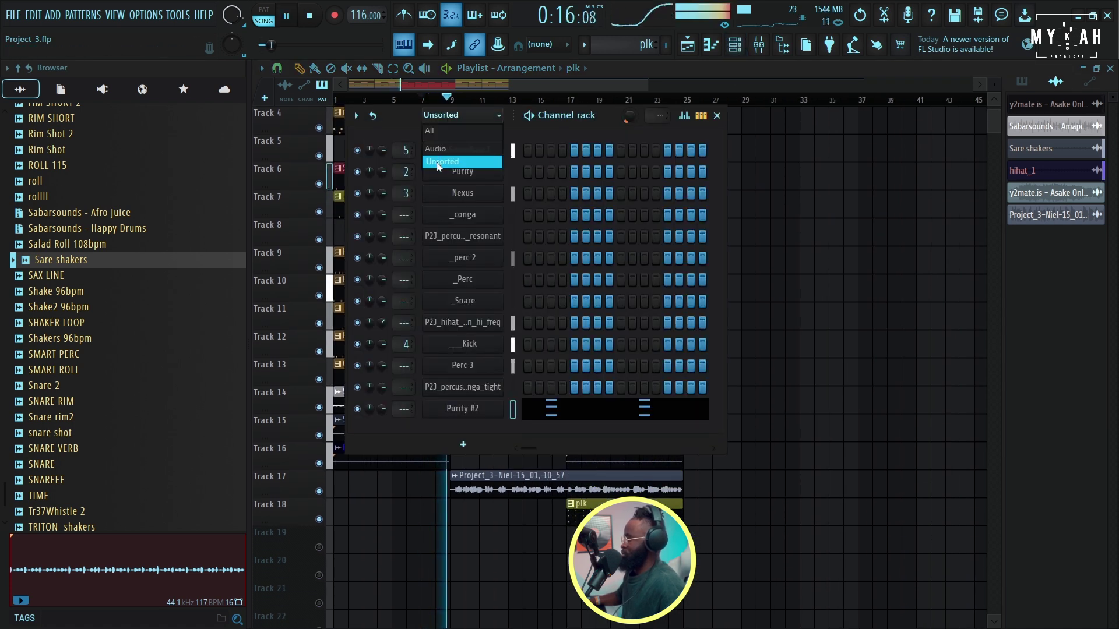
left_click(463, 444)
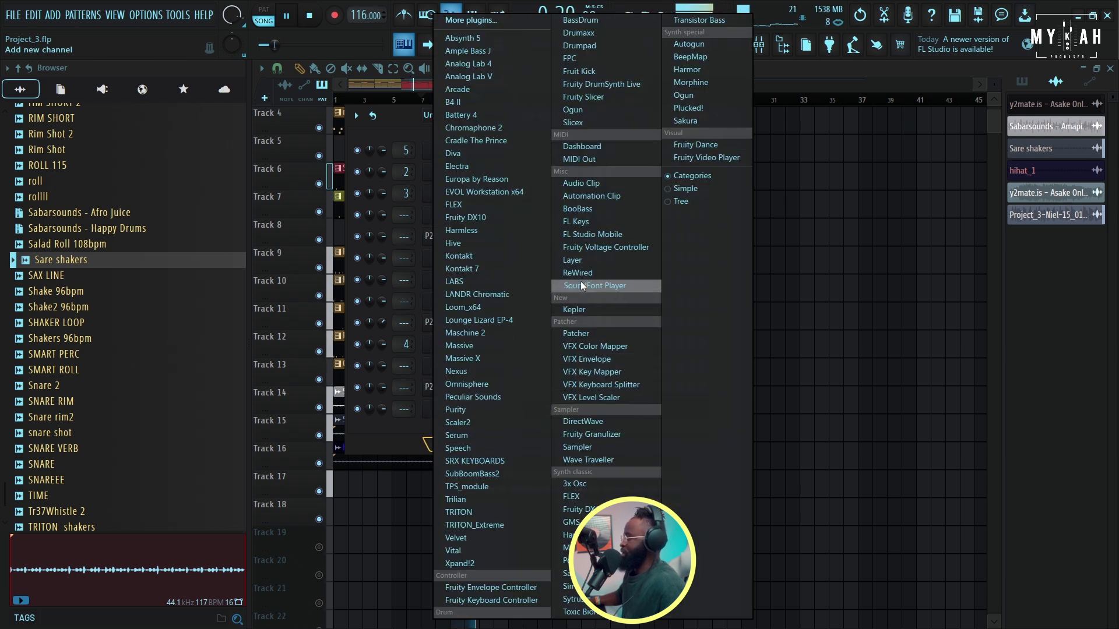
key("g")
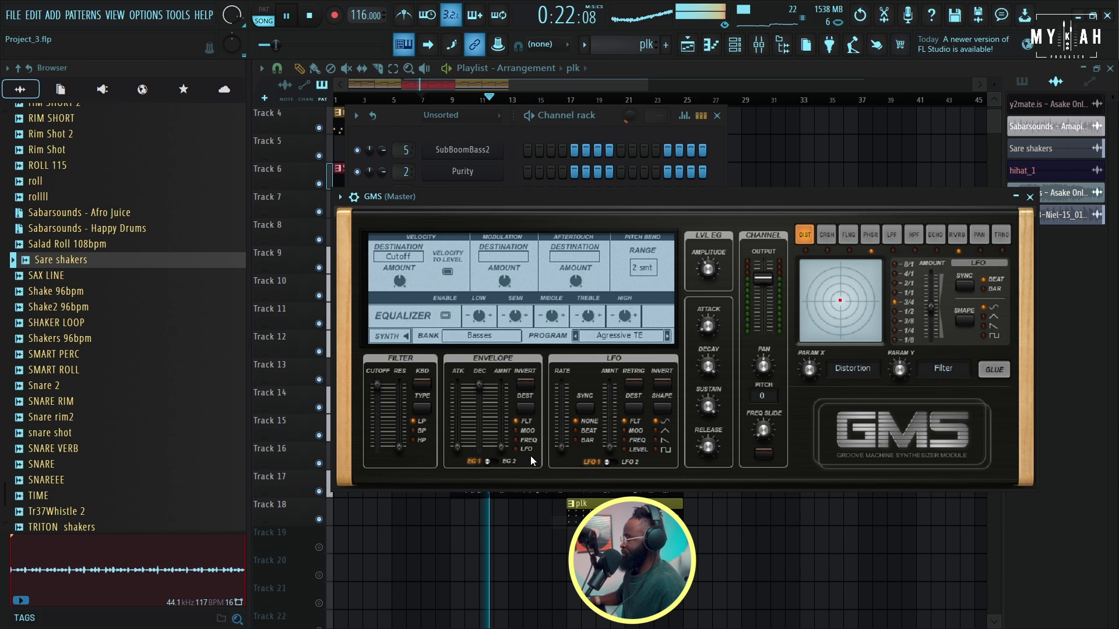
Step: Examine the GMS channel's miscellaneous settings and open its Presets Library to browse the available sounds
left_click(354, 197)
left_click(387, 221)
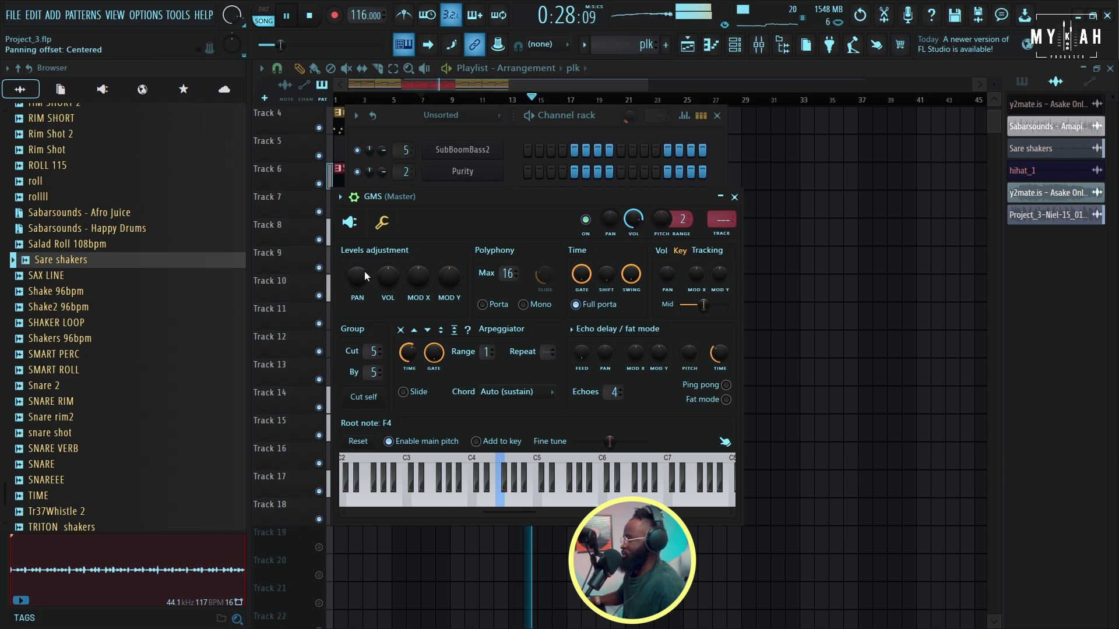
left_click(349, 222)
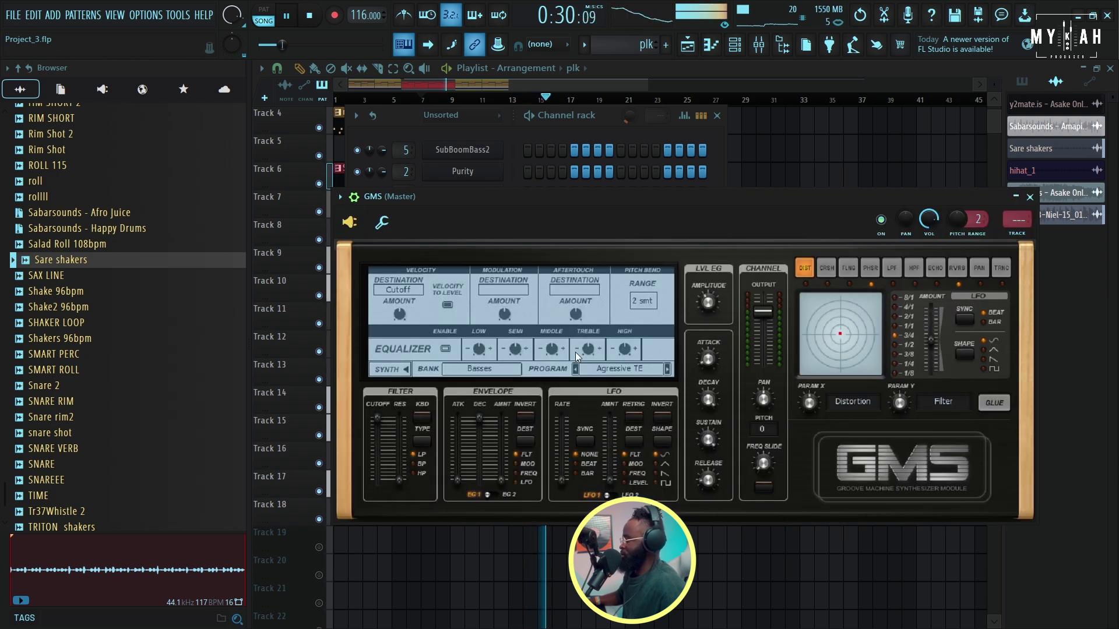
left_click(504, 369)
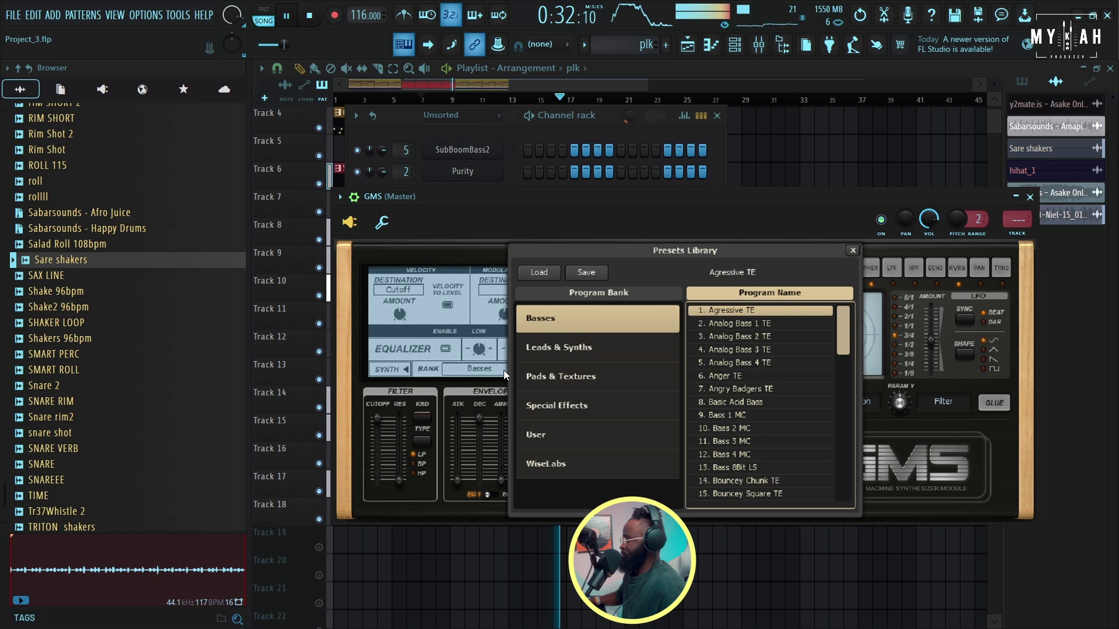
left_click_drag(498, 195, 485, 191)
key("space")
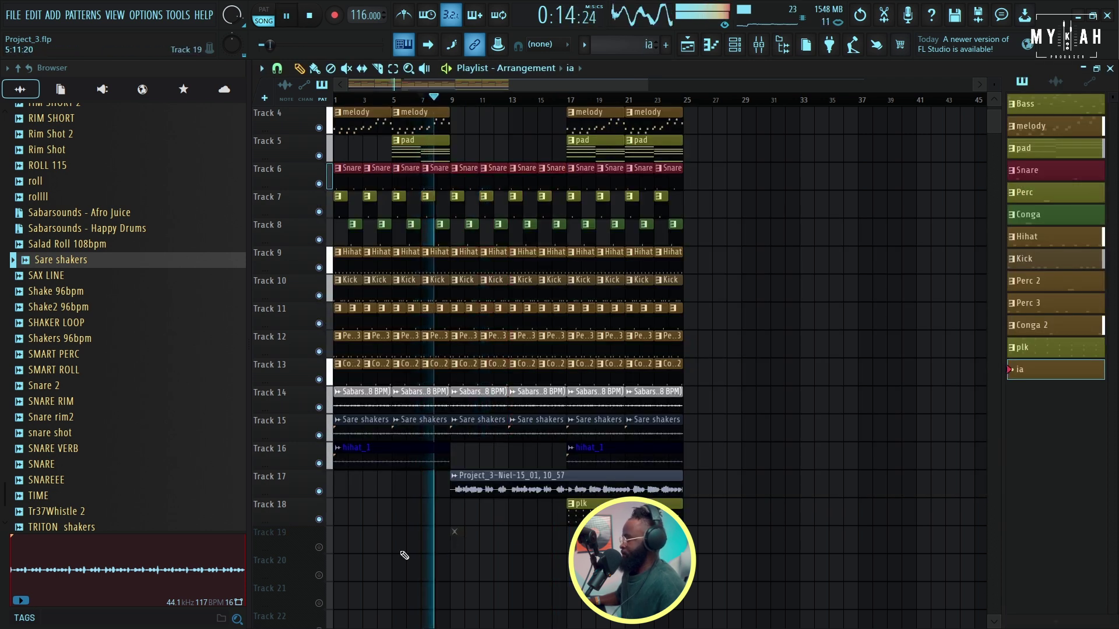
Step: Place the ia pattern at bar 9 on Track 19 and draw consecutive two-bar C4 and D4 notes in its GMS piano roll
left_click(457, 542)
left_click(710, 45)
key("space")
left_click(309, 383)
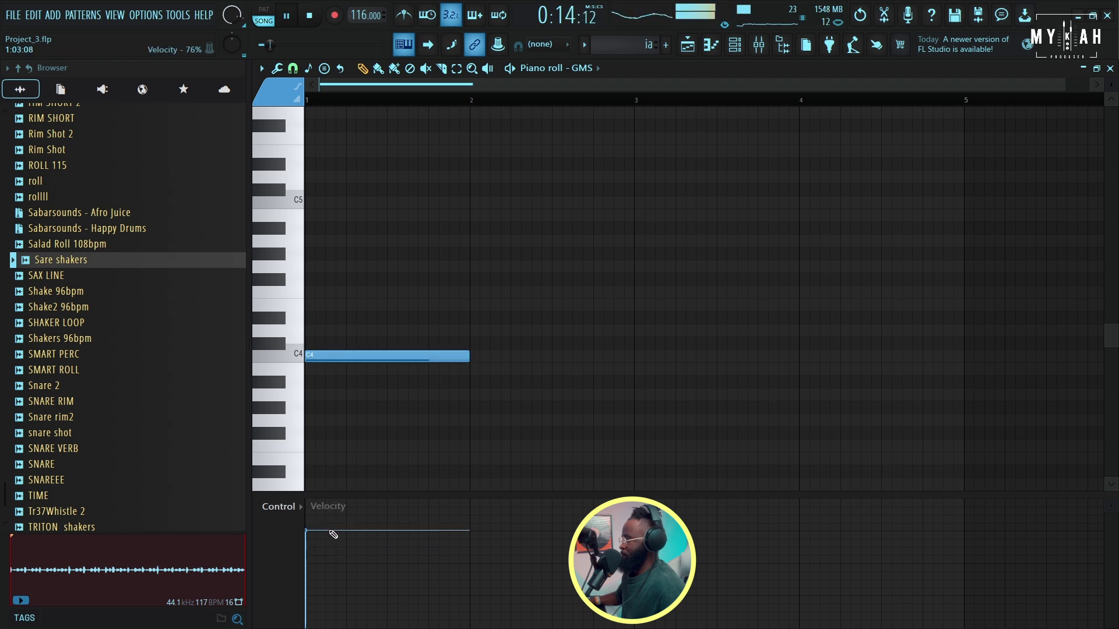
scroll(488, 407, "down", 3)
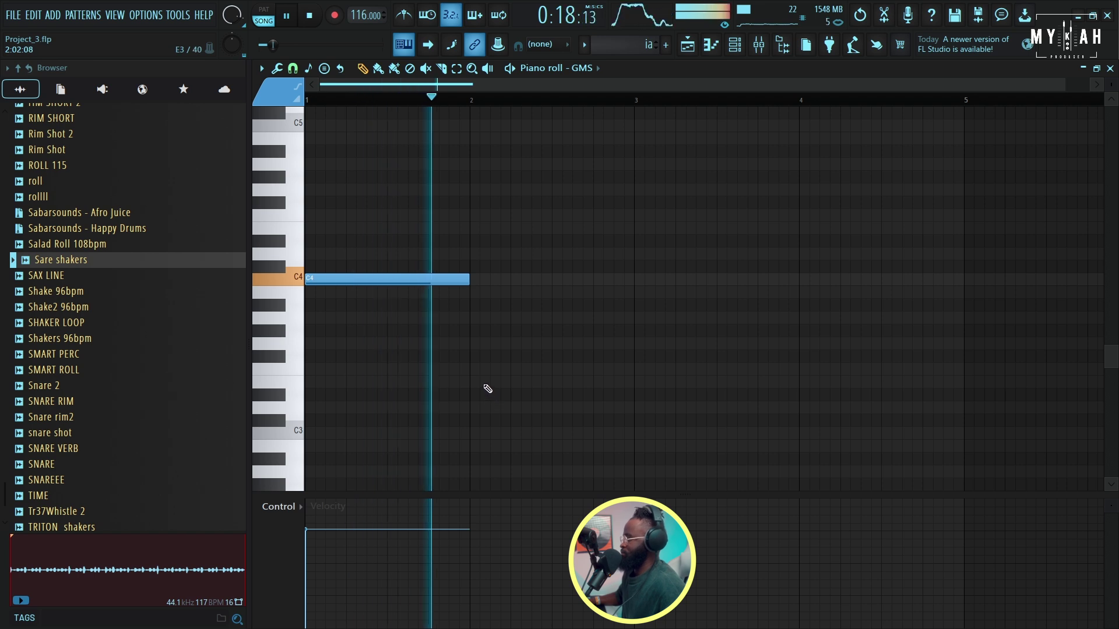
left_click_drag(468, 279, 632, 283)
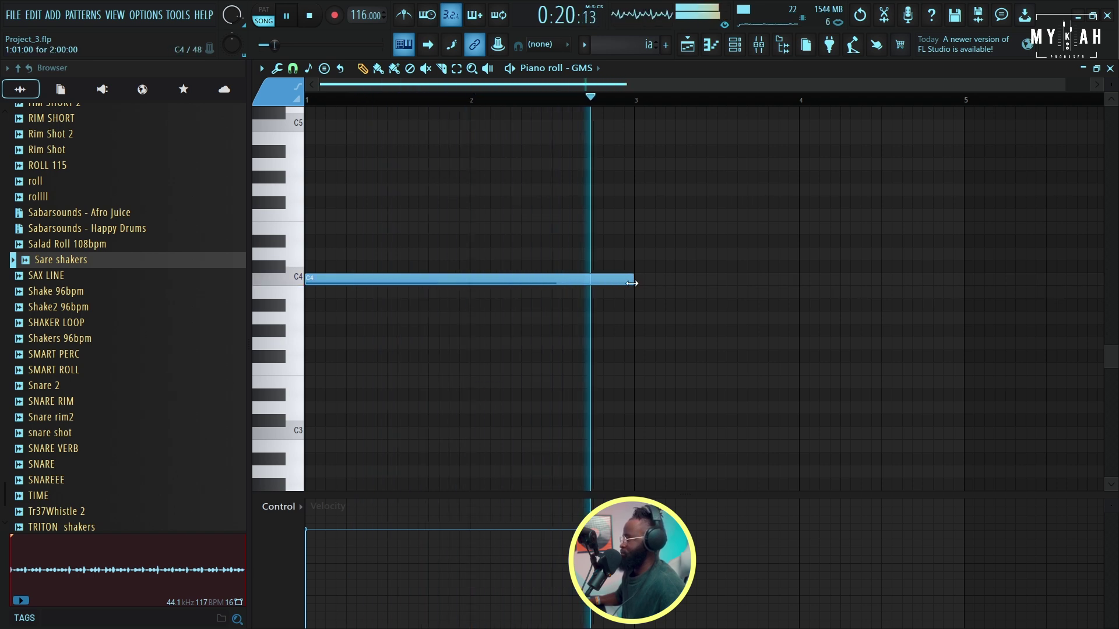
left_click(634, 254)
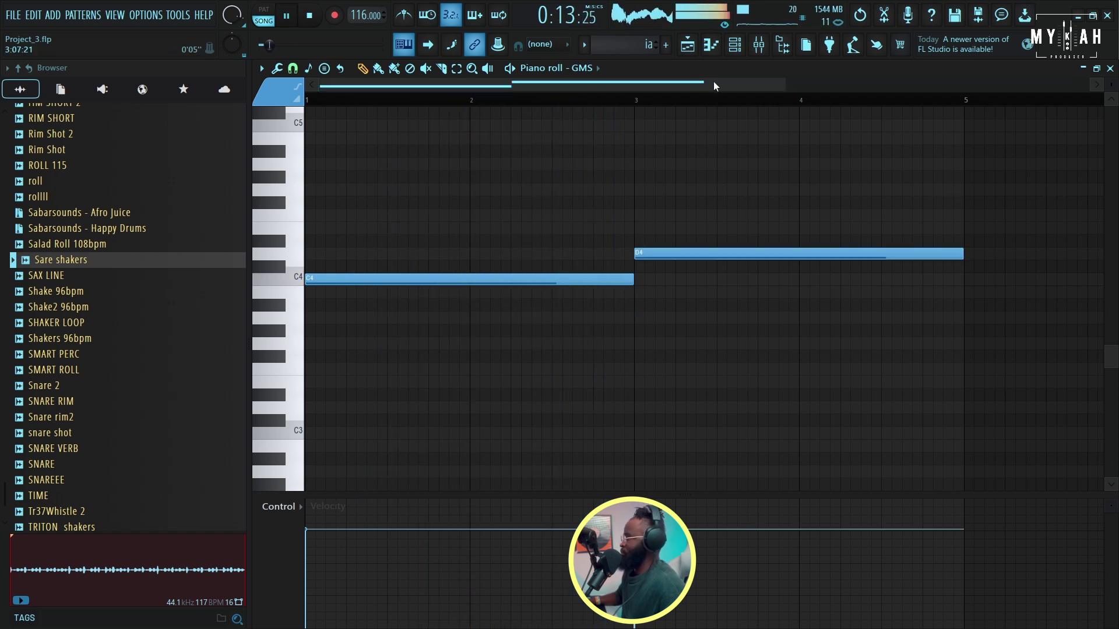
Step: Route the GMS channel to the free mixer track 7
left_click(736, 48)
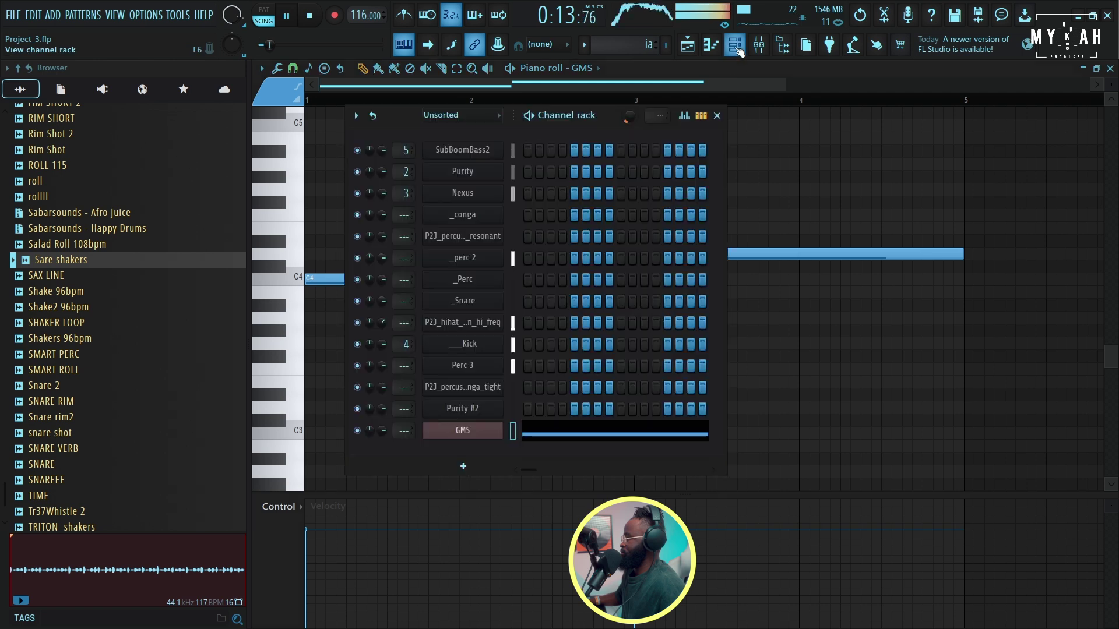
left_click(467, 432)
left_click(369, 218)
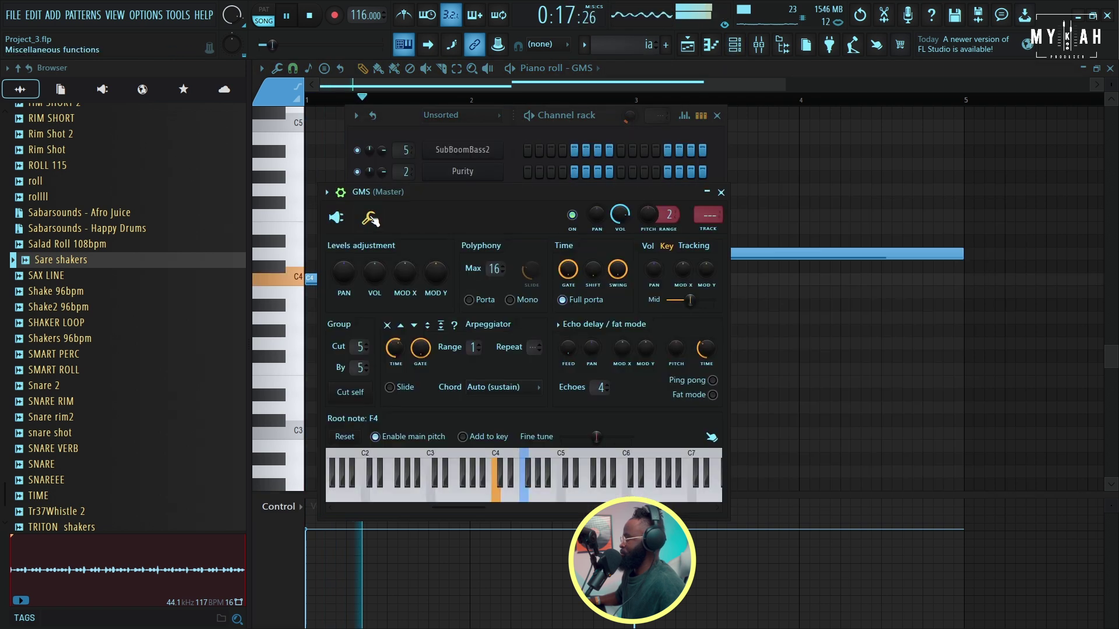
key("F9")
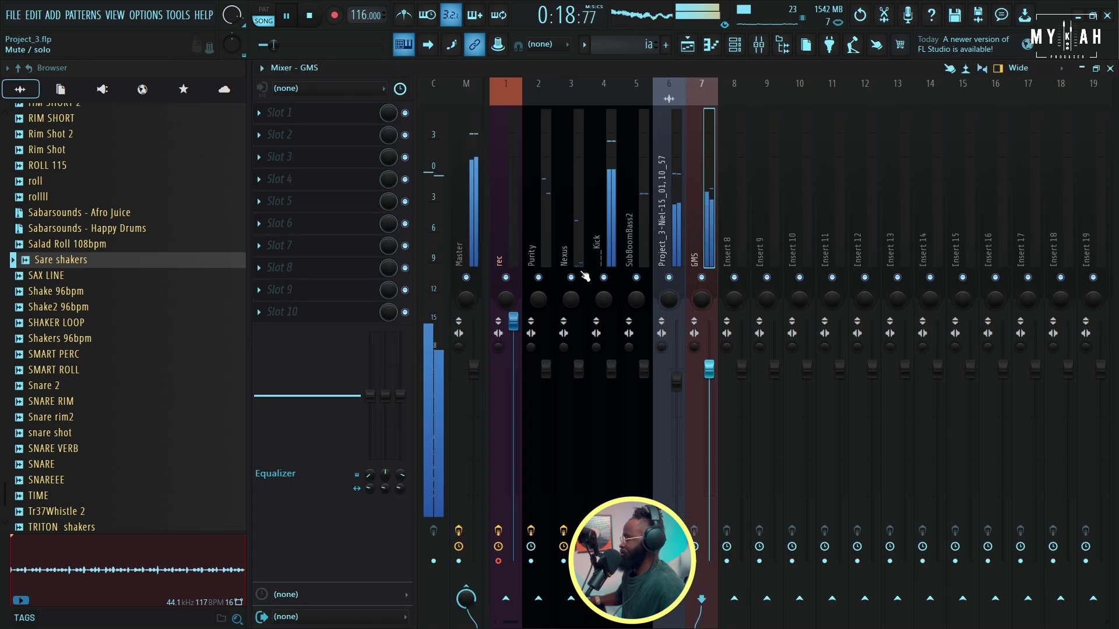
Step: Insert Fruity parametric EQ 2 on the GMS track and low-pass it with band 7 at about 200 Hz and -18 dB
left_click(323, 118)
left_click(739, 300)
left_click_drag(567, 245, 392, 332)
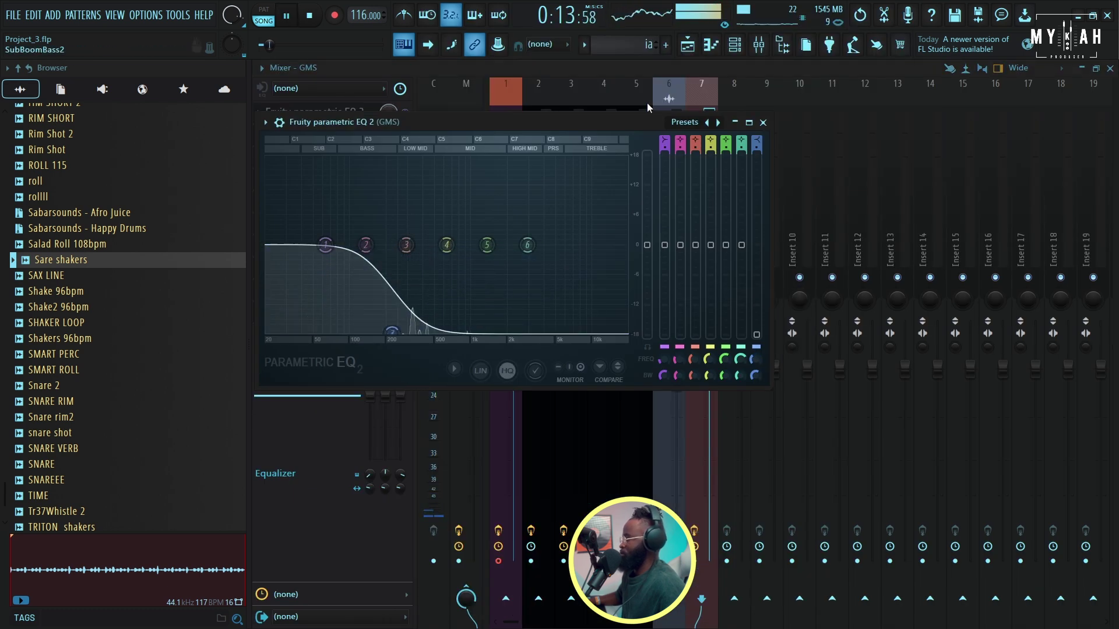
Step: Place a second ia clip at bar 13 on Track 19 of the playlist
left_click(688, 45)
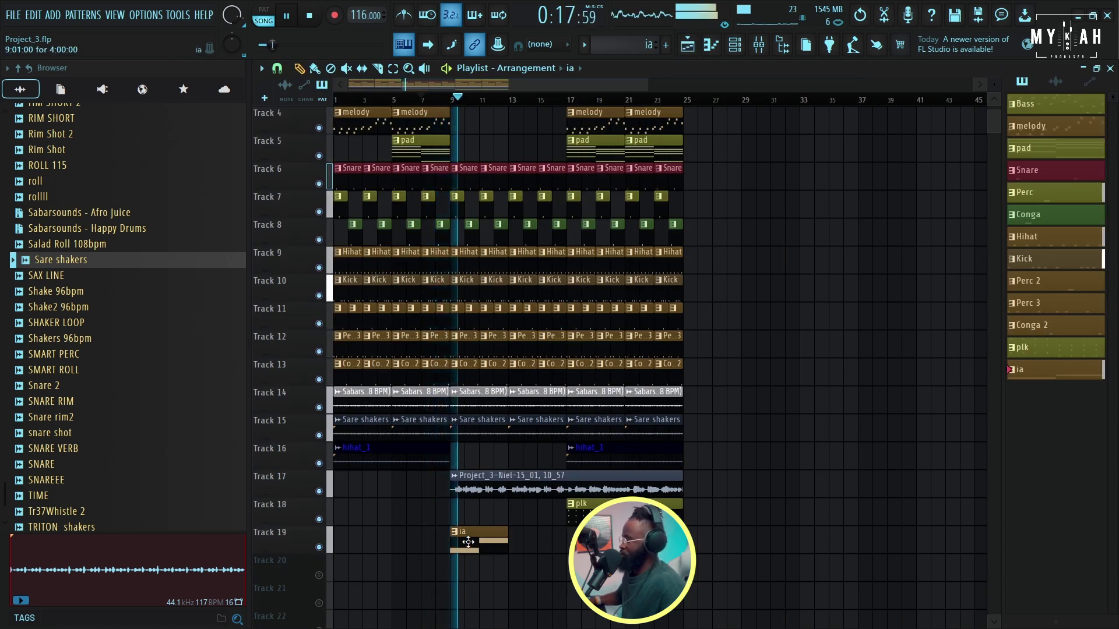
left_click(509, 552)
key("space")
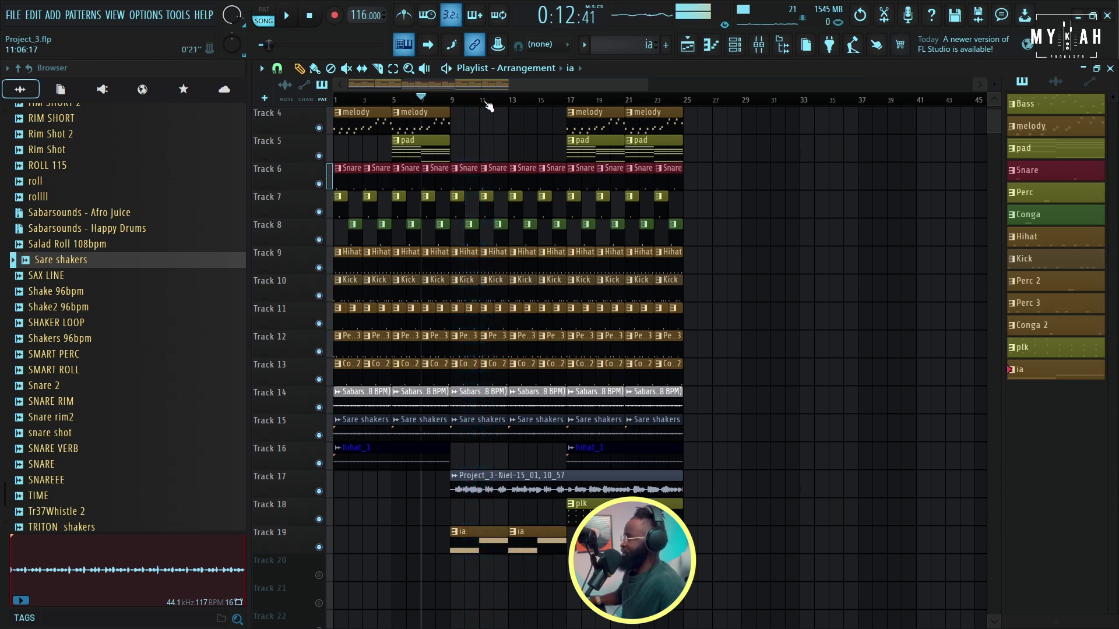
scroll(471, 194, "up", 3)
scroll(469, 112, "up", 5)
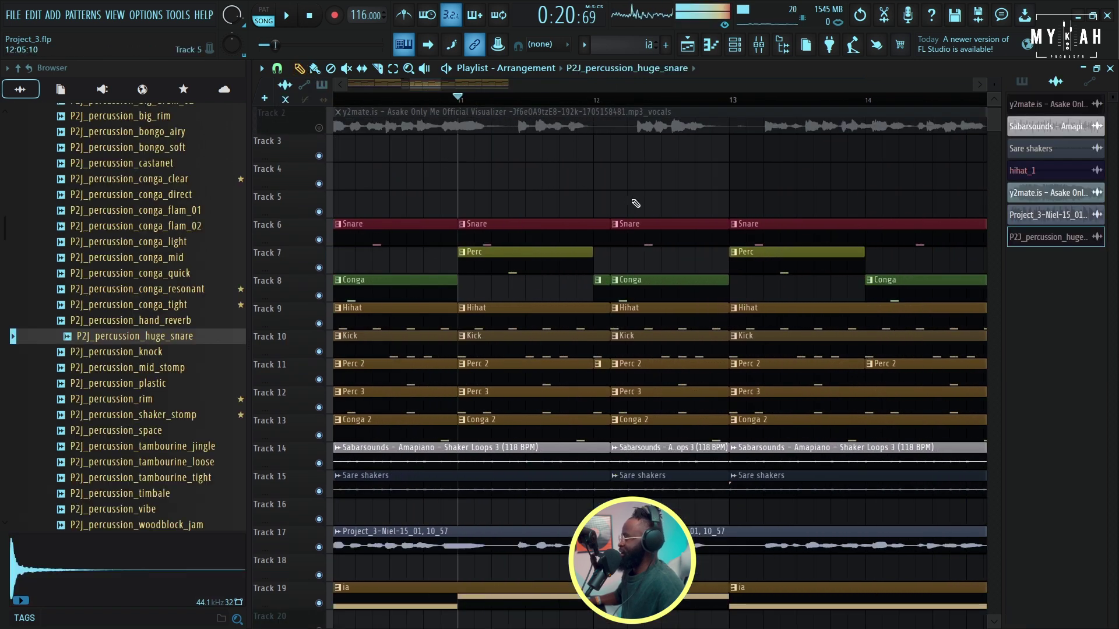
Step: Clear the drum, shaker and ia clip pieces between the cut in bar 12 and bar 13, keeping the Track 17 vocal
left_click_drag(636, 225, 639, 403)
key("space")
scroll(659, 339, "down", 4)
left_click_drag(658, 311, 640, 487)
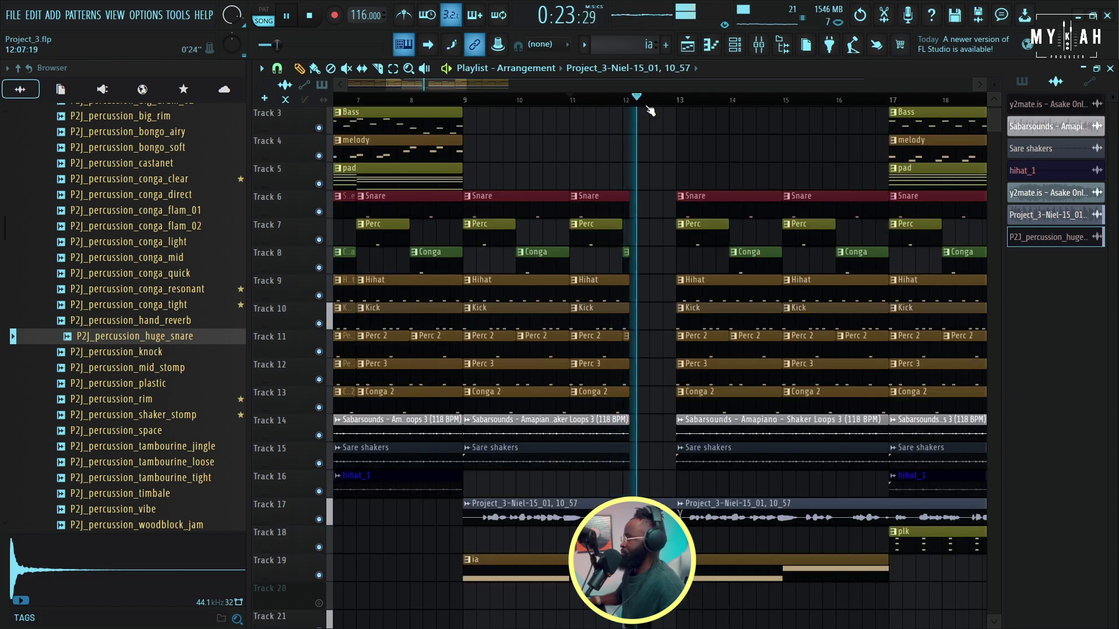
Step: Play the arrangement from the bar 12 break onward and review the clips on all tracks through bar 25
scroll(651, 105, "down", 3)
scroll(651, 105, "down", 3)
scroll(595, 227, "up", 2)
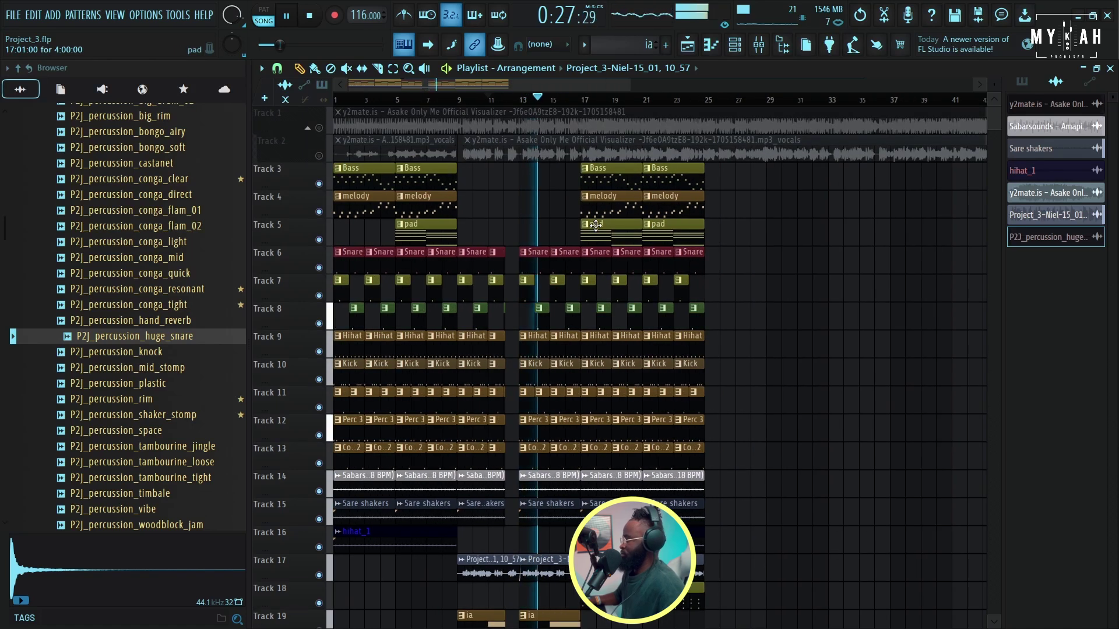
scroll(595, 227, "down", 7)
scroll(542, 267, "down", 2)
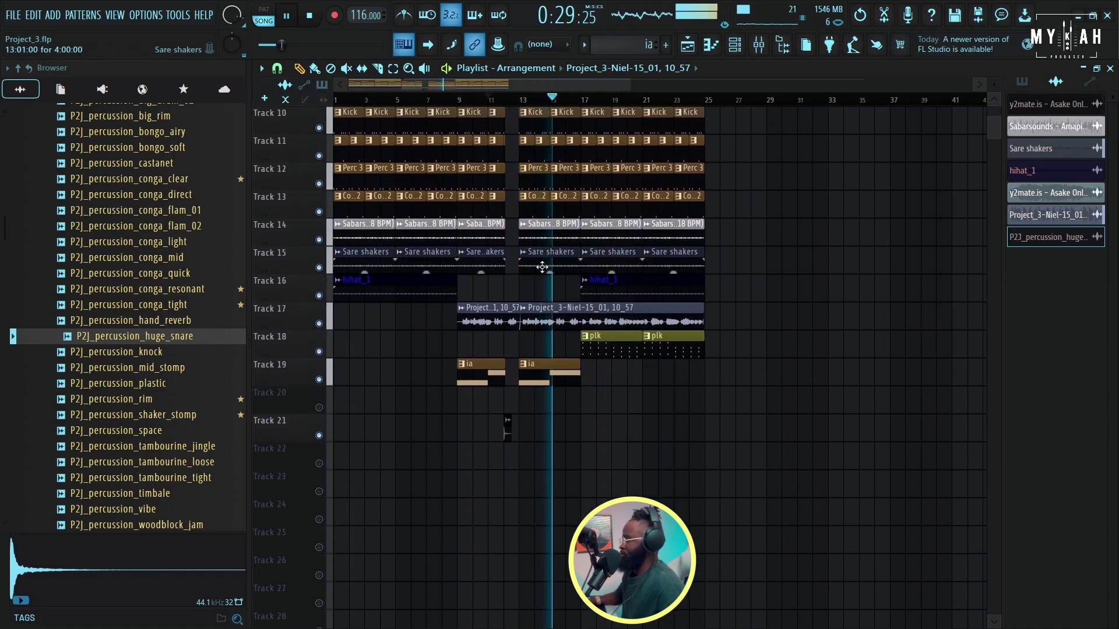
scroll(613, 187, "up", 9)
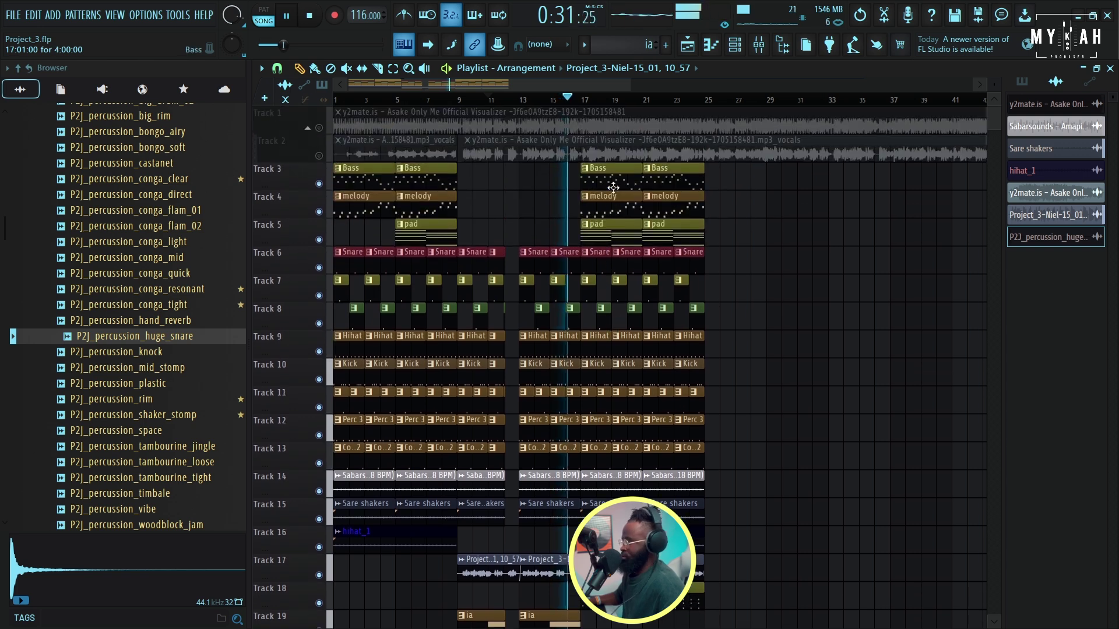
scroll(576, 102, "up", 3)
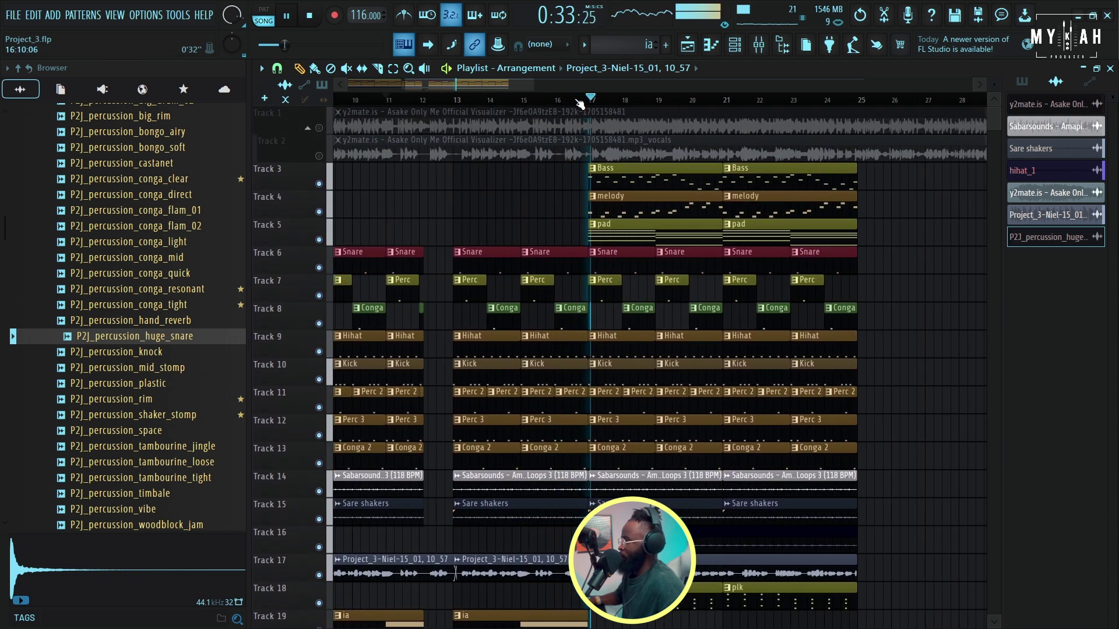
scroll(579, 103, "down", 4)
scroll(580, 104, "down", 2)
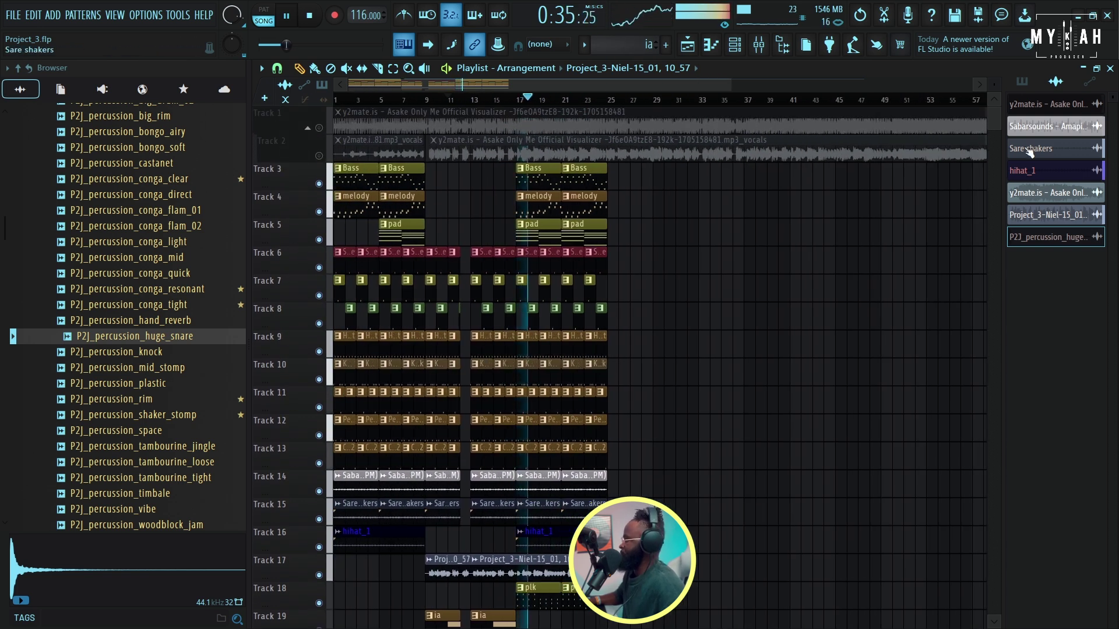
scroll(462, 345, "down", 4)
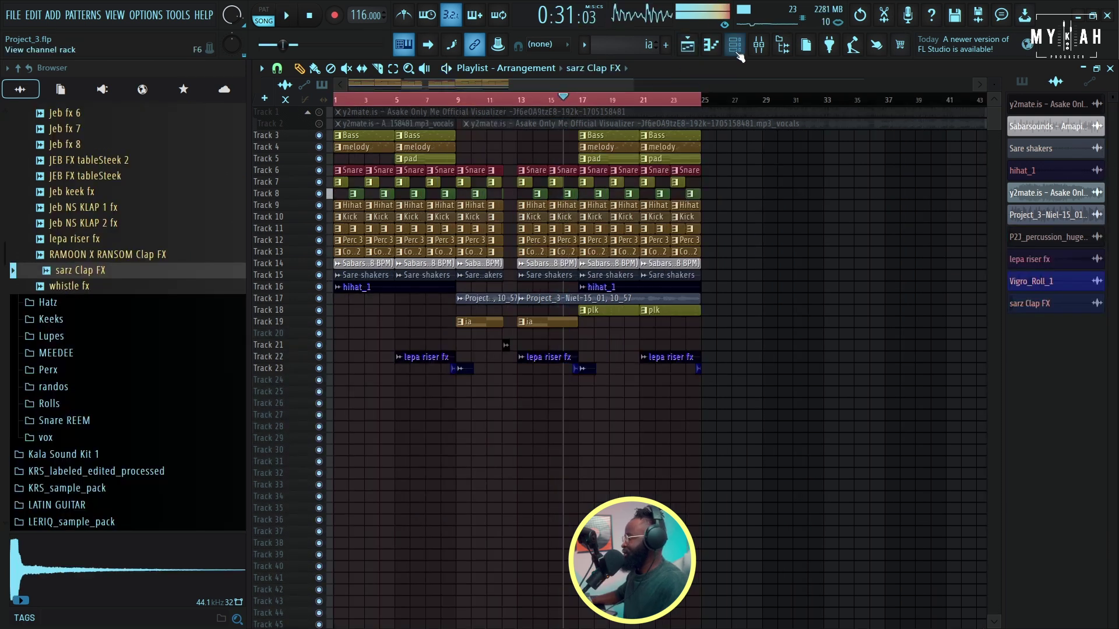
Step: Open the Arcade instrument channel
left_click(737, 50)
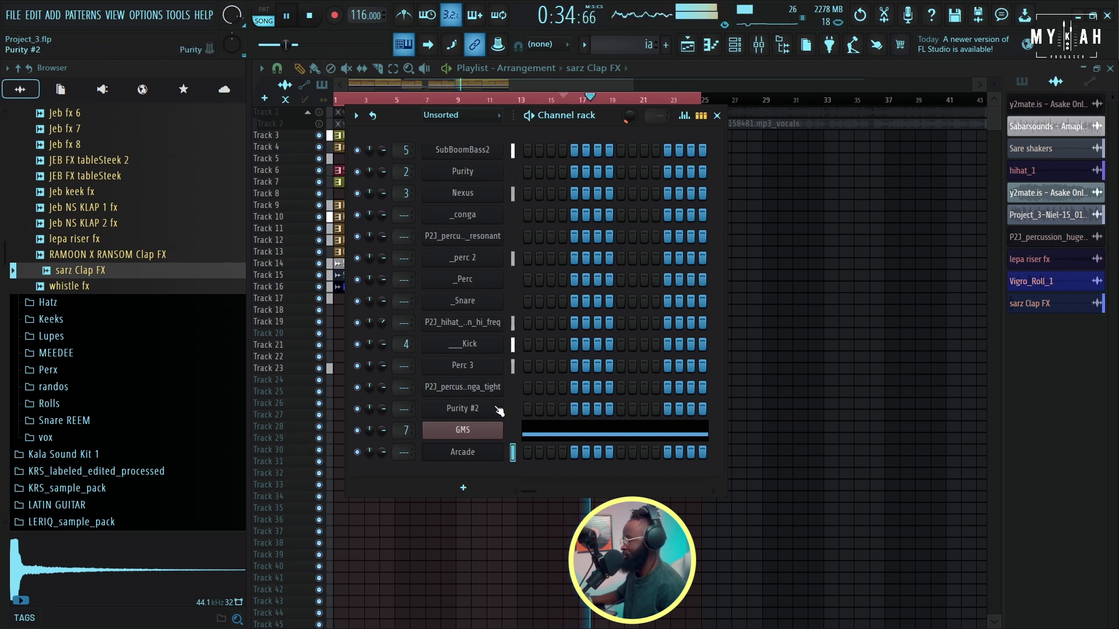
left_click(479, 454)
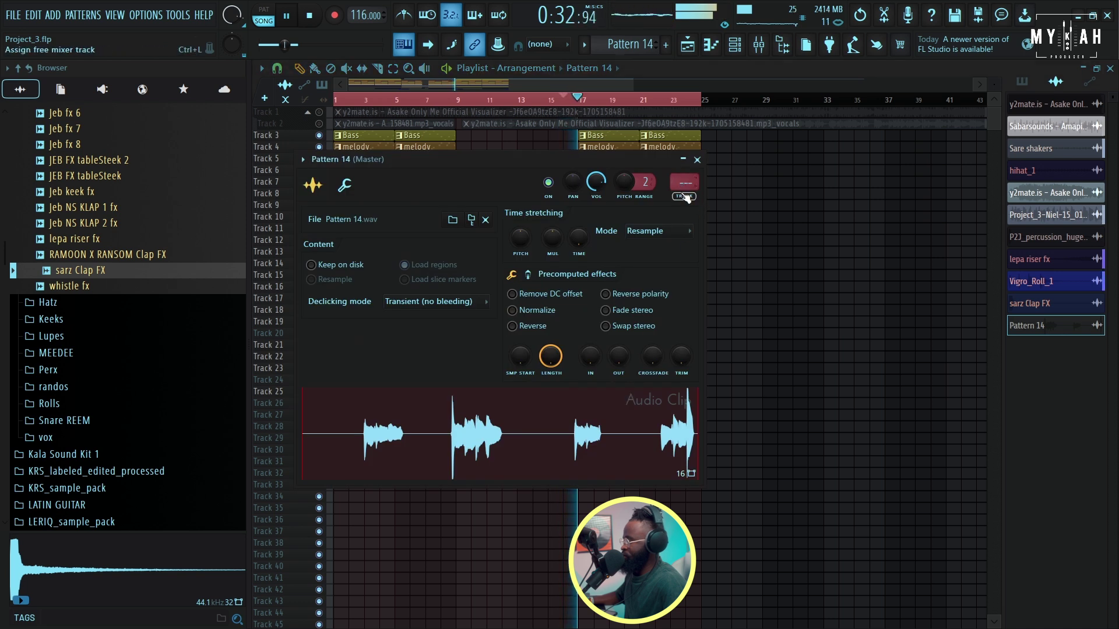
Step: Route the Pattern 14 audio clip to free mixer track 9 and load the VOCAL SAMPLE PRESET track state on it
left_click(687, 197)
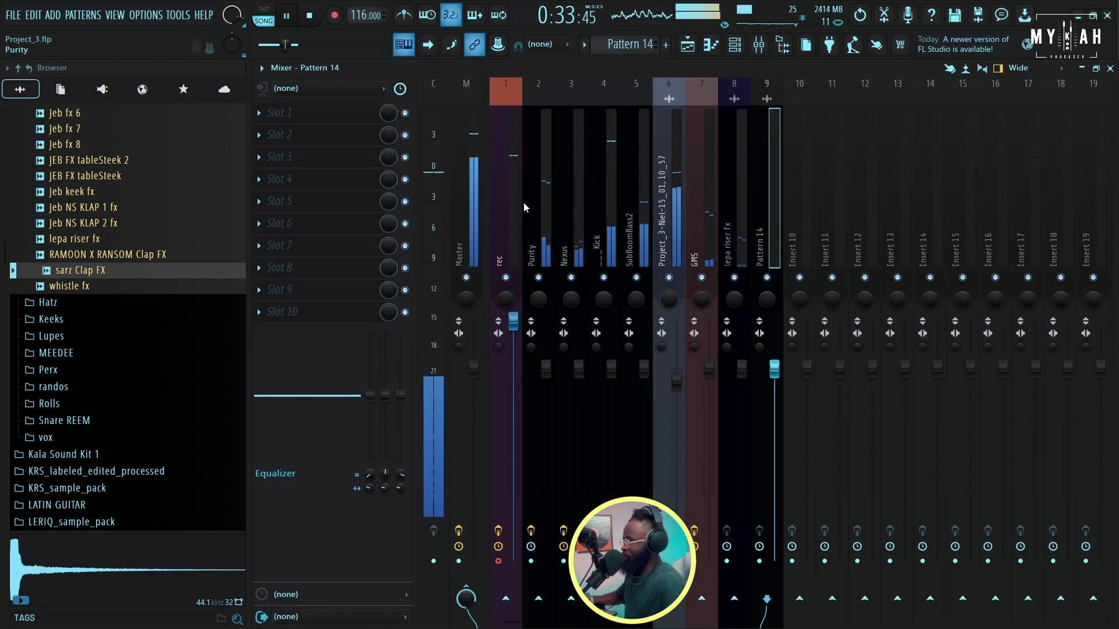
left_click(261, 69)
mouse_move(286, 241)
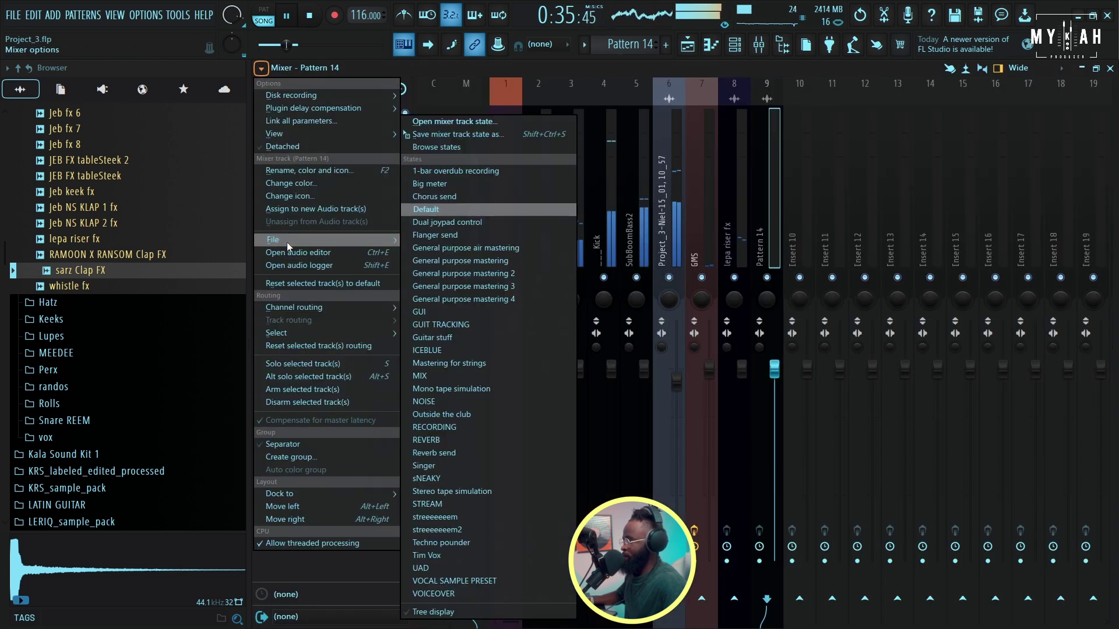
left_click(471, 580)
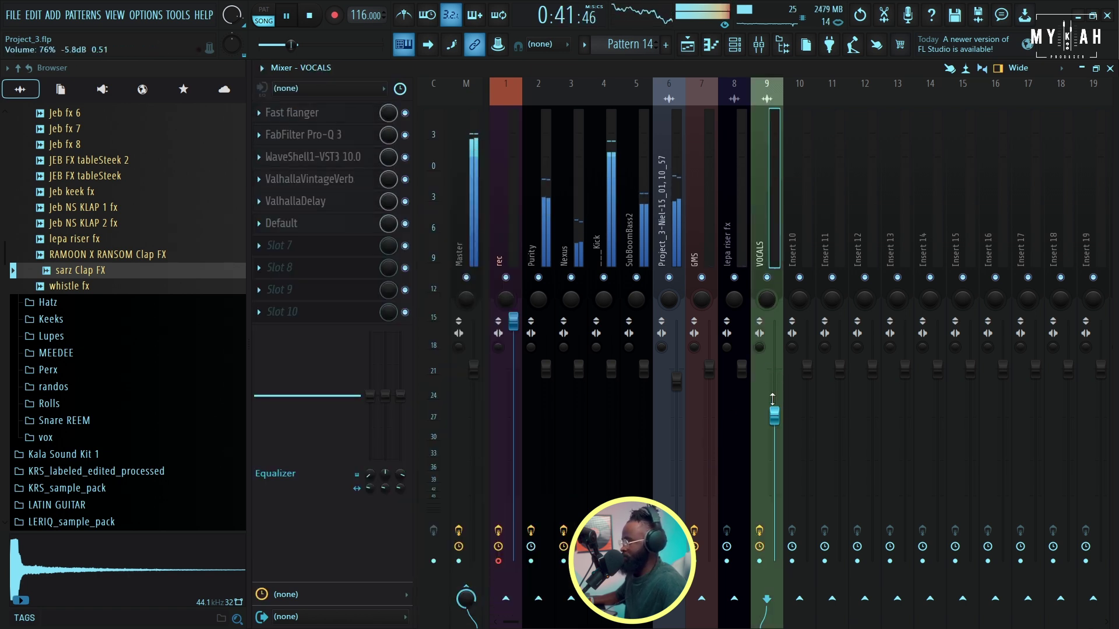
Step: Check the ValhallaDelay settings on the VOCALS mixer track and set the track's level to about -3 dB
left_click(313, 223)
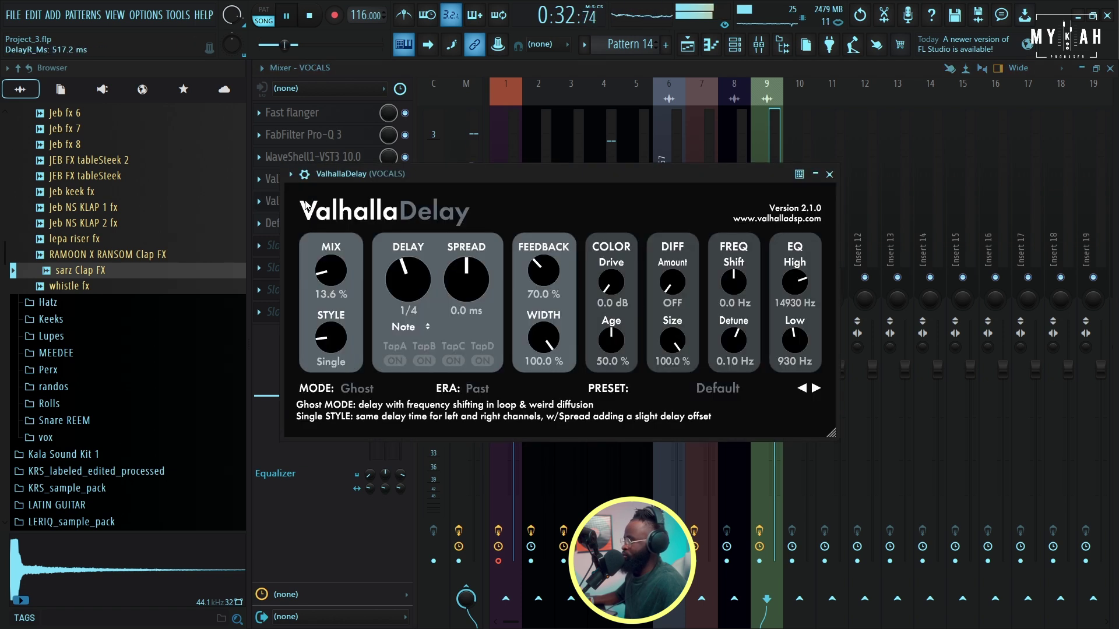
left_click(688, 69)
left_click_drag(774, 426, 774, 394)
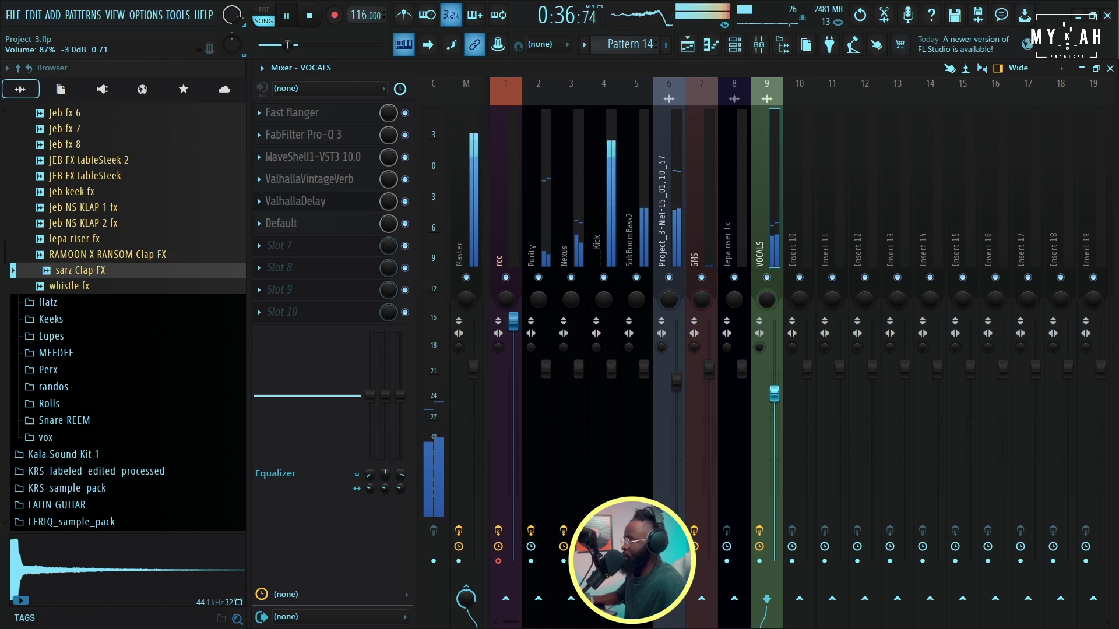
Step: Select the pad pattern from the playlist and slightly adjust the Nexus channel's volume
left_click(689, 44)
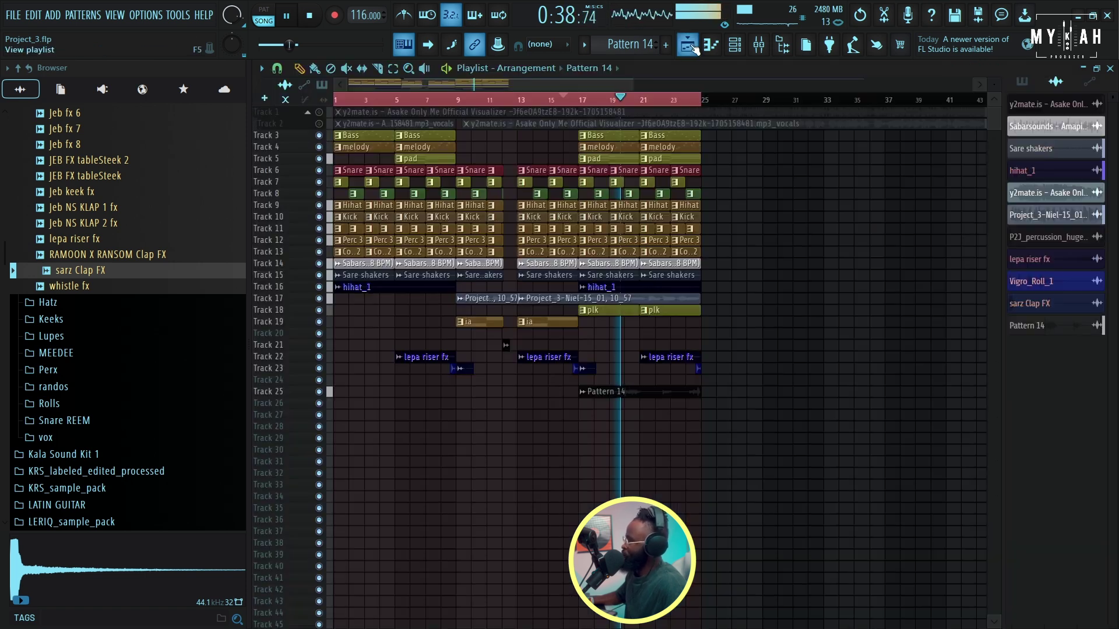
scroll(595, 103, "down", 4)
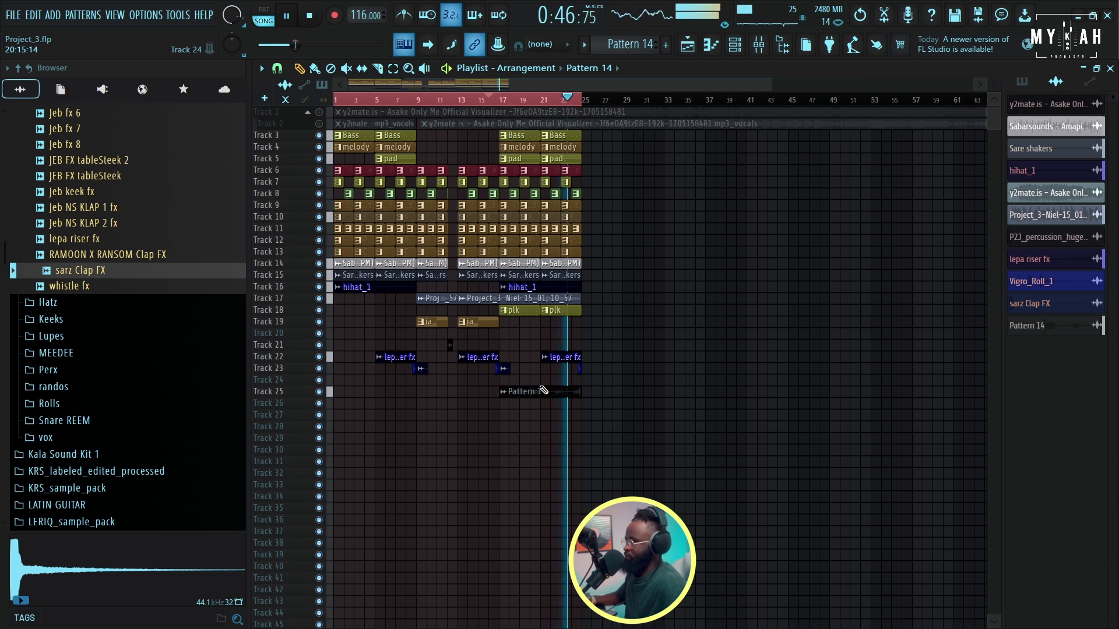
left_click_drag(770, 86, 591, 98)
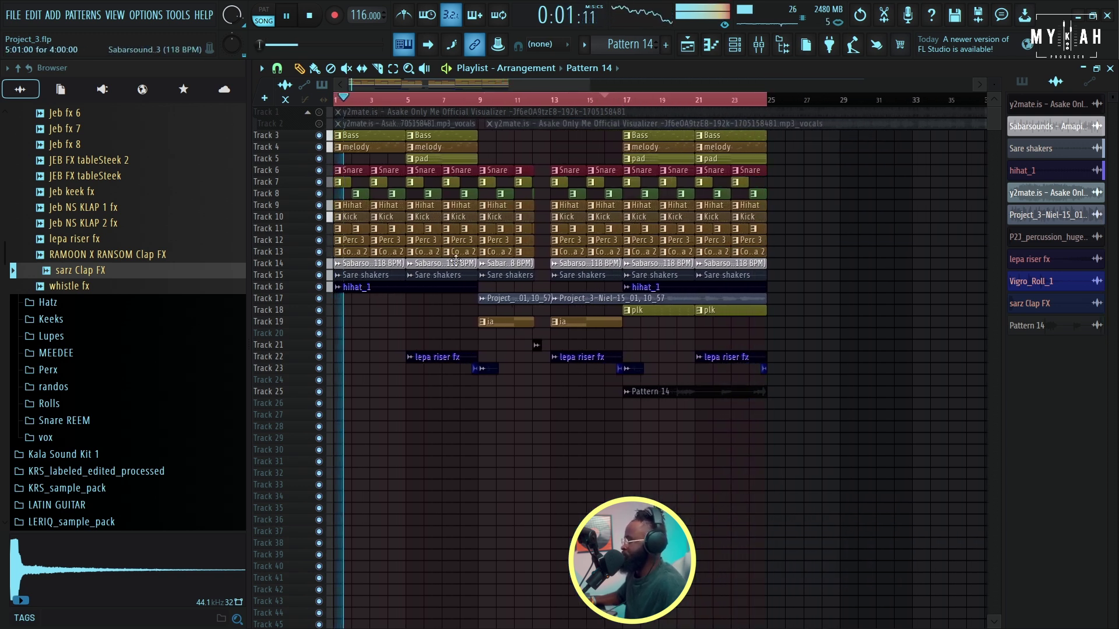
mouse_move(994, 85)
left_mouse_down()
mouse_move(994, 65)
mouse_move(994, 77)
left_mouse_up()
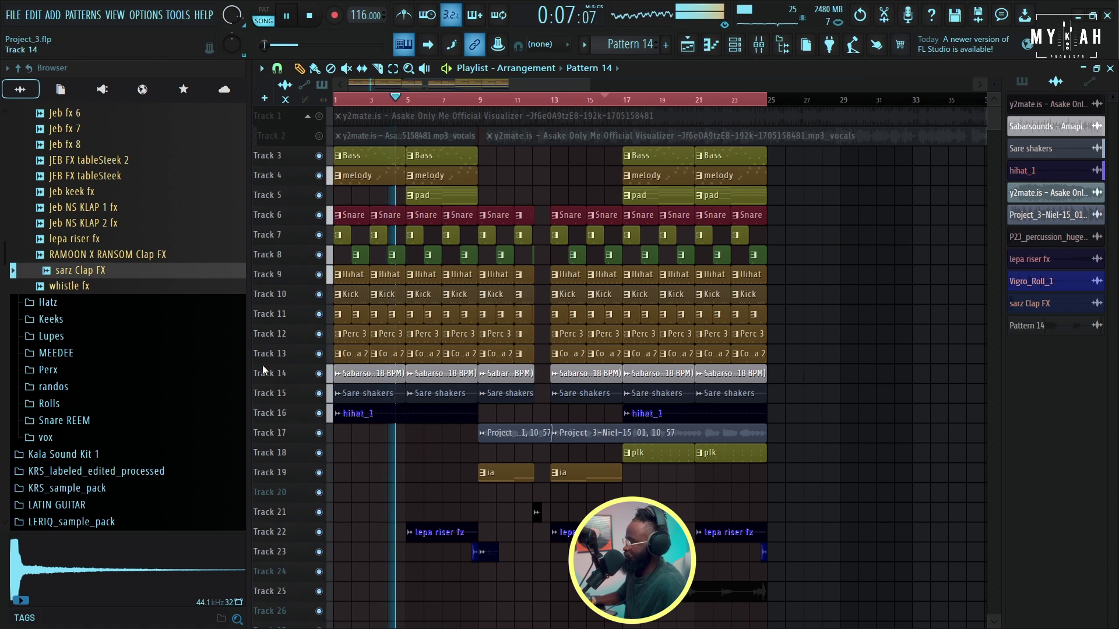
left_click(461, 194)
left_click(734, 44)
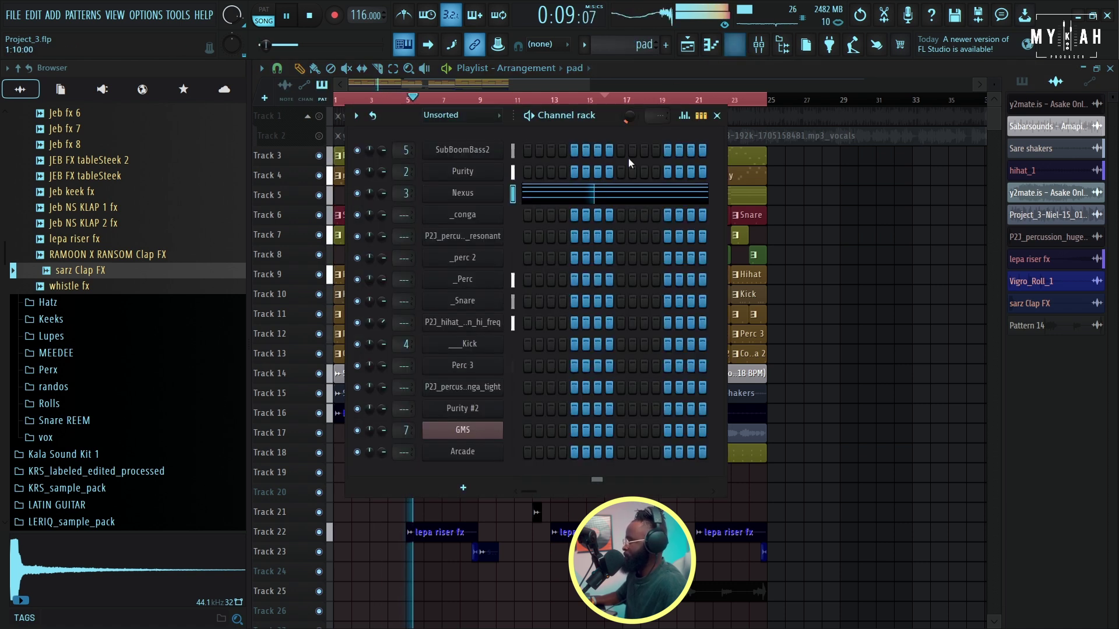
mouse_move(382, 194)
left_mouse_down()
mouse_move(382, 184)
mouse_move(379, 195)
left_mouse_up()
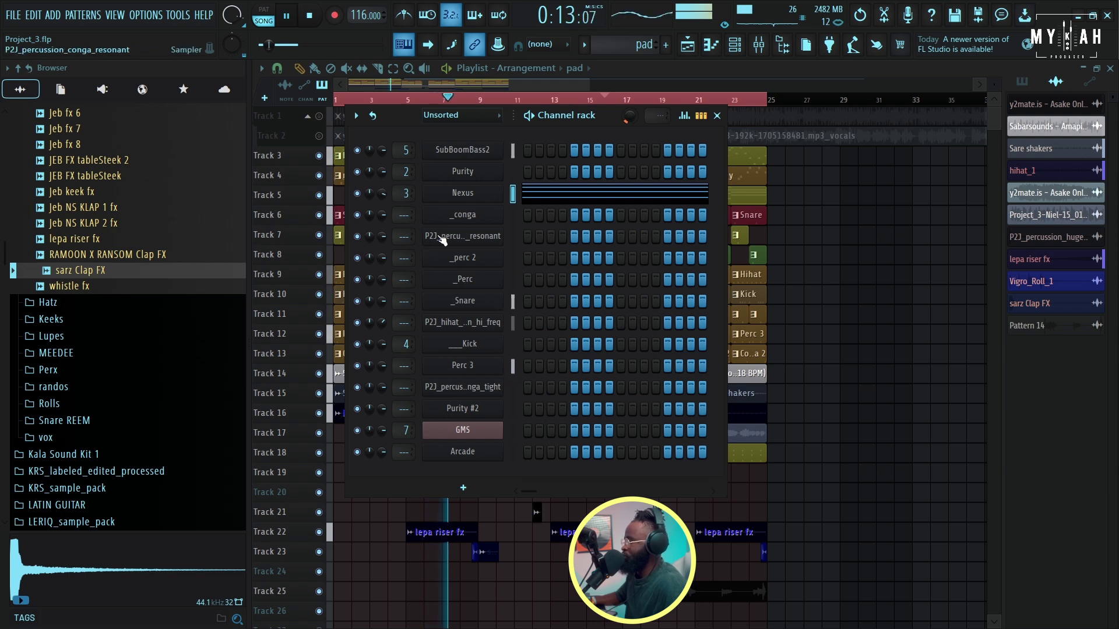
Step: Route the P2J_hihat_open_hi_freq channel to free mixer track 10 and the _Snare channel to track 11
left_click(475, 322)
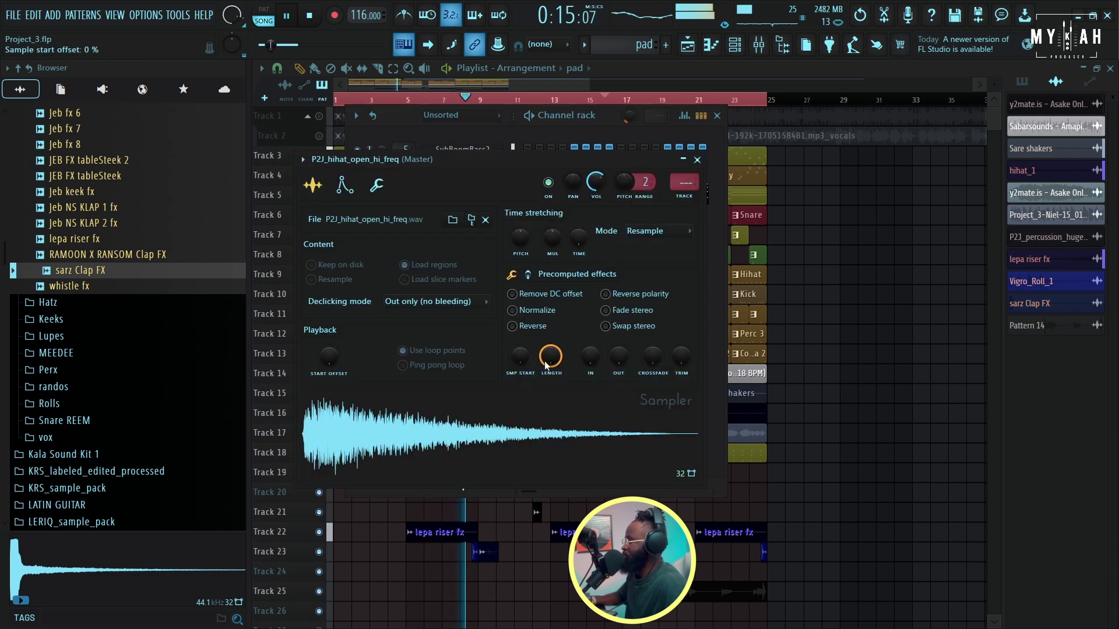
left_click_drag(619, 355, 621, 355)
left_click(688, 194)
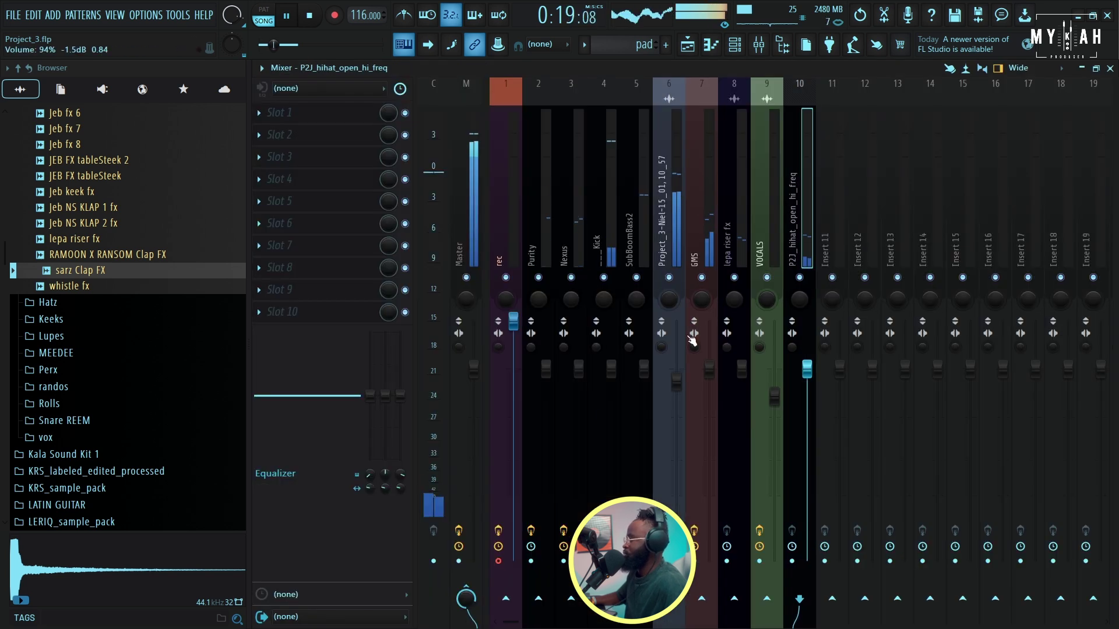
left_click(734, 44)
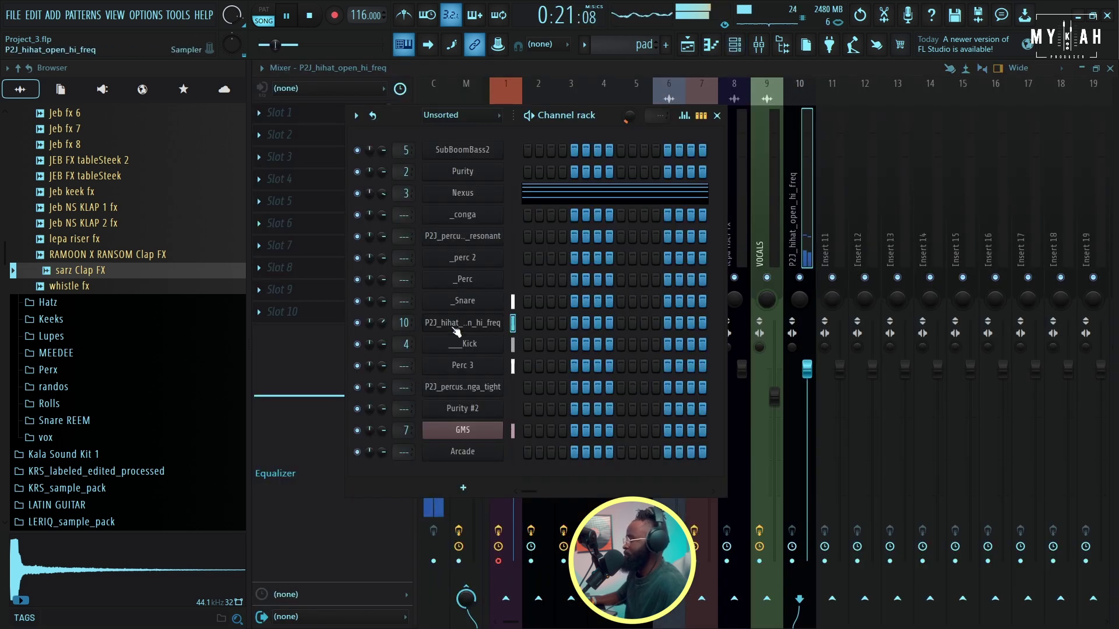
left_click(458, 300)
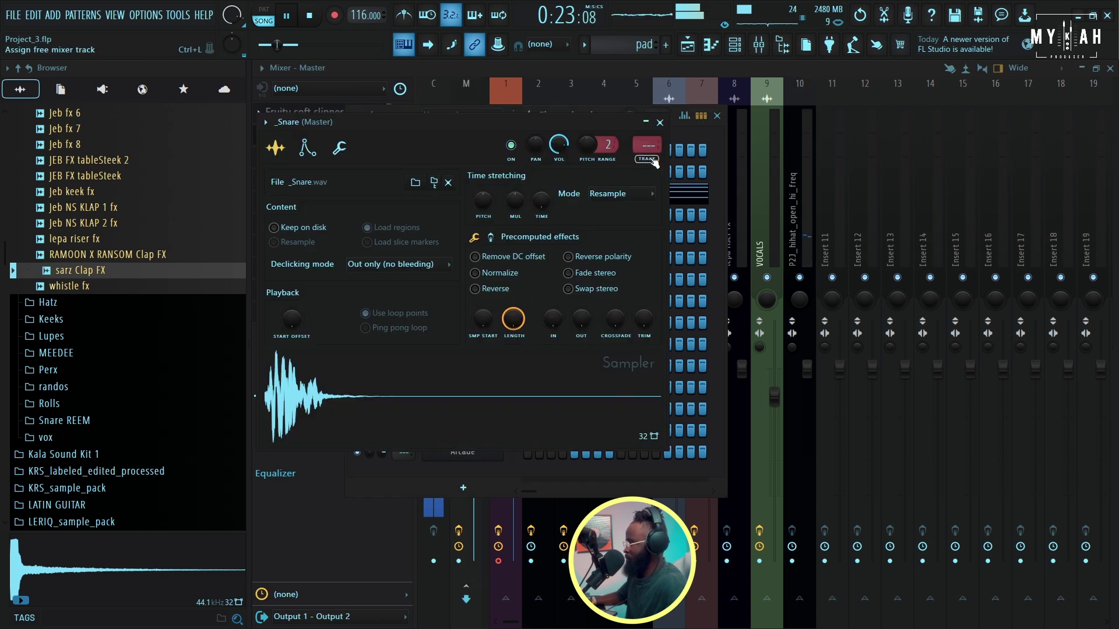
key("ctrl+l")
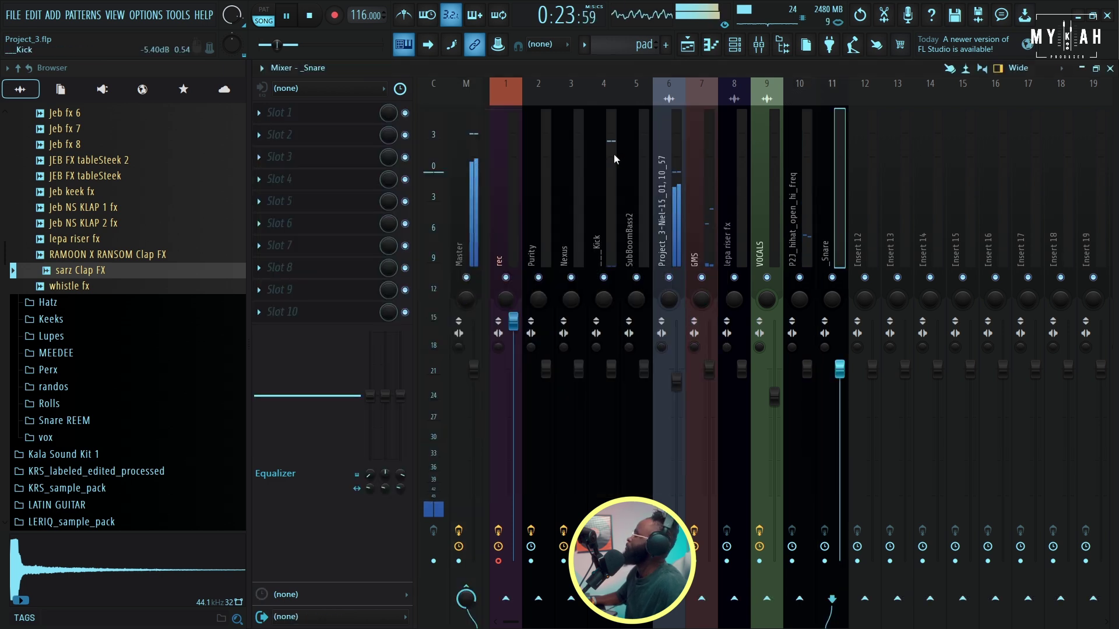
Step: Route the _Perc channel to free mixer track 12 and the _perc 2 channel to track 13
left_click(758, 48)
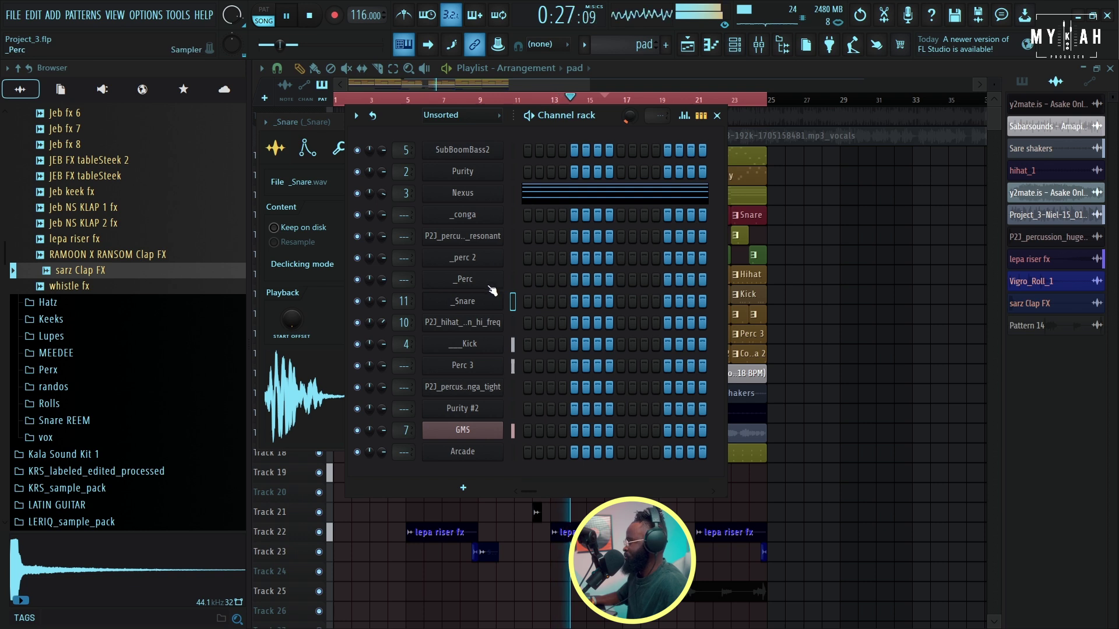
left_click(487, 284)
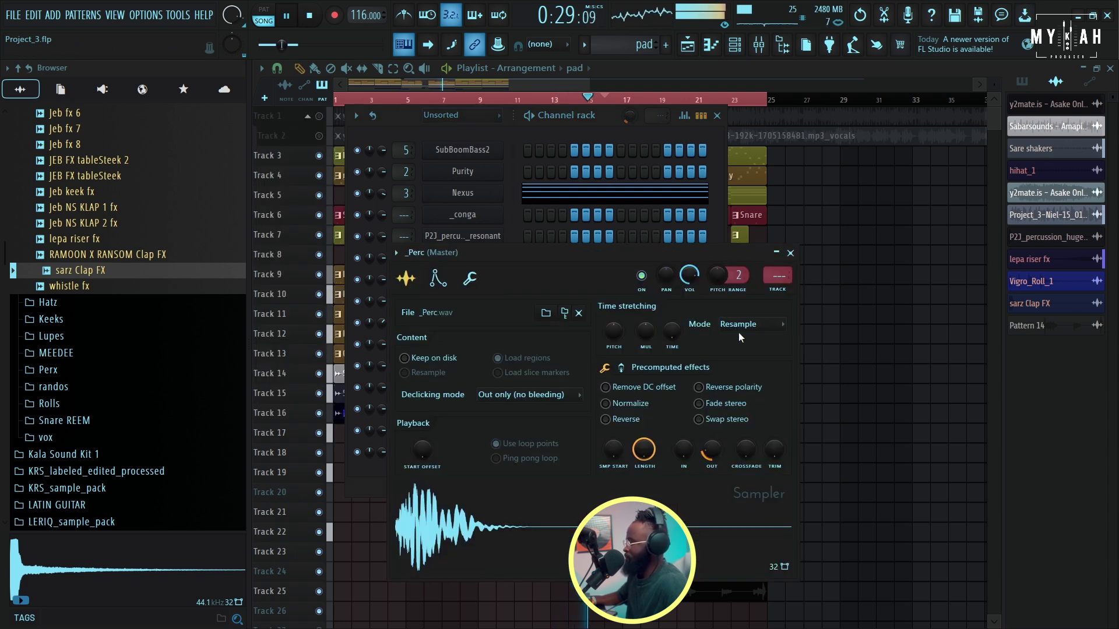
key("ctrl+l")
left_click(737, 51)
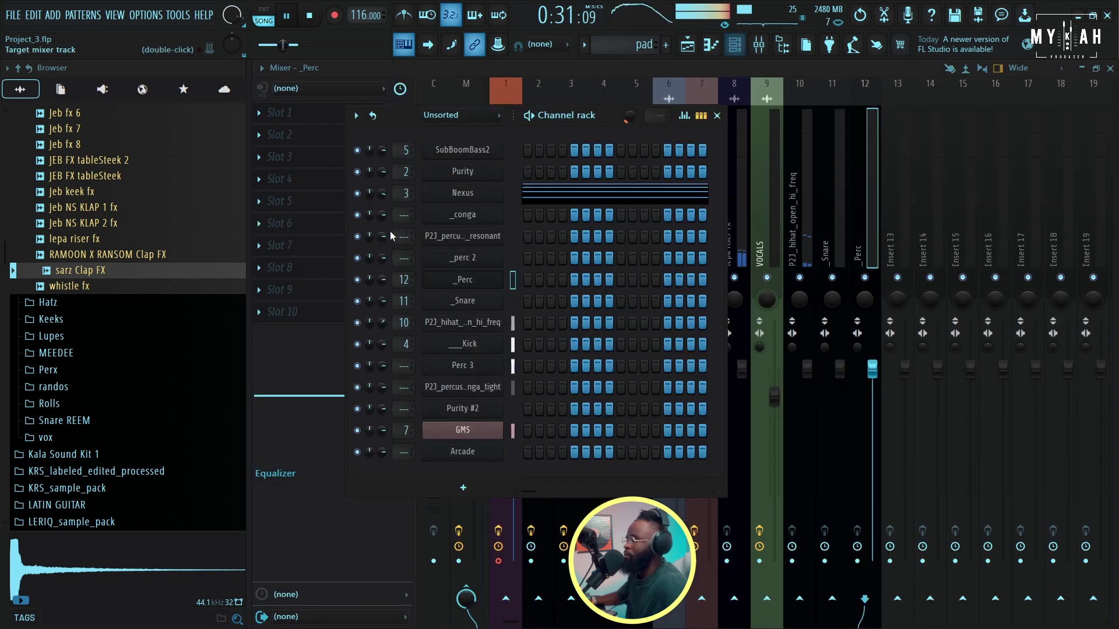
left_click(456, 261)
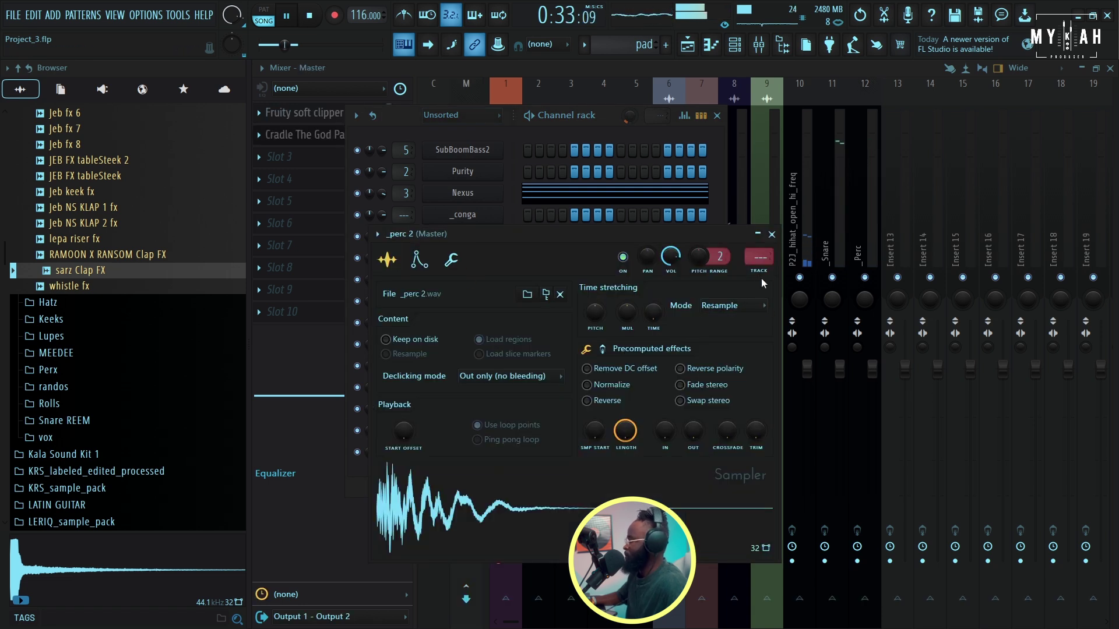
key("ctrl+l")
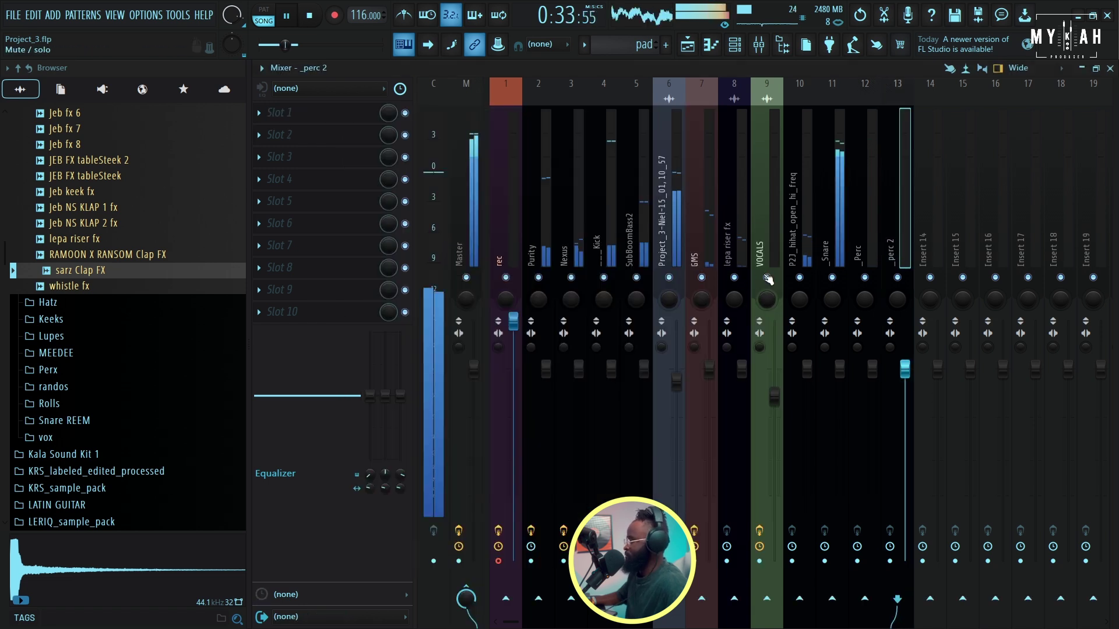
Step: Route the P2J_percussion_conga_resonant channel to free mixer track 14 and the _conga channel to track 15
left_click(737, 47)
left_click(583, 231)
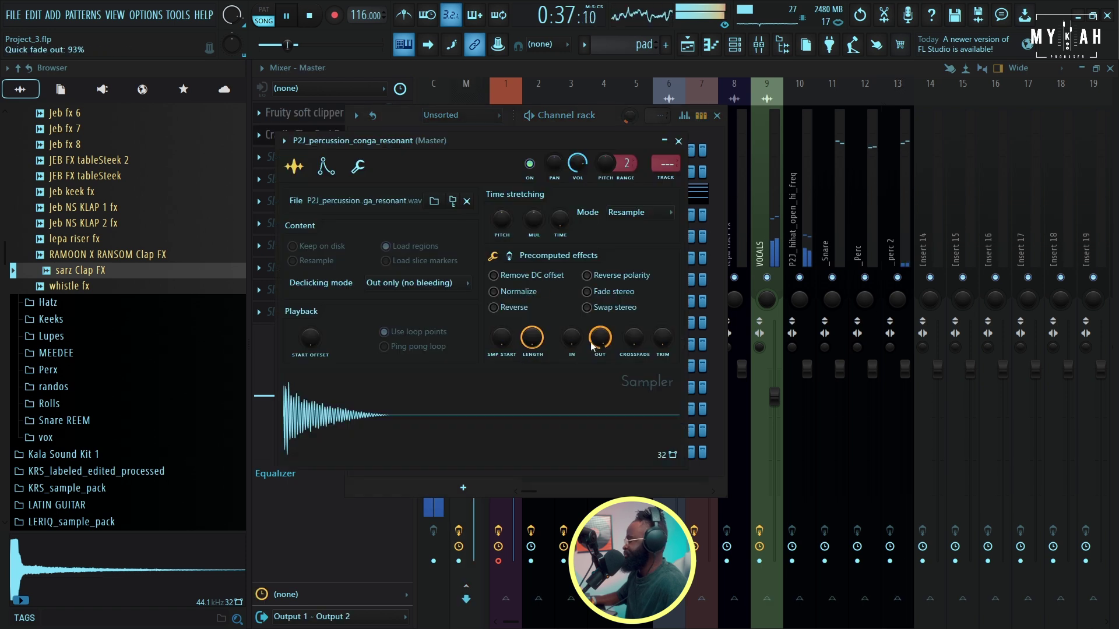
key("ctrl+l")
left_click(735, 46)
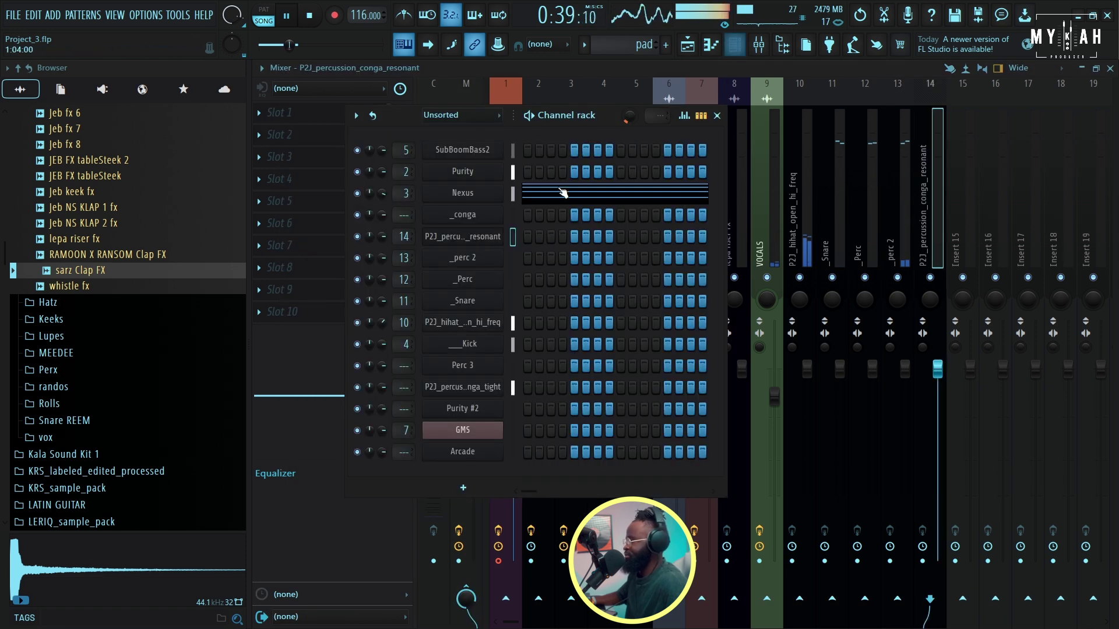
left_click(462, 215)
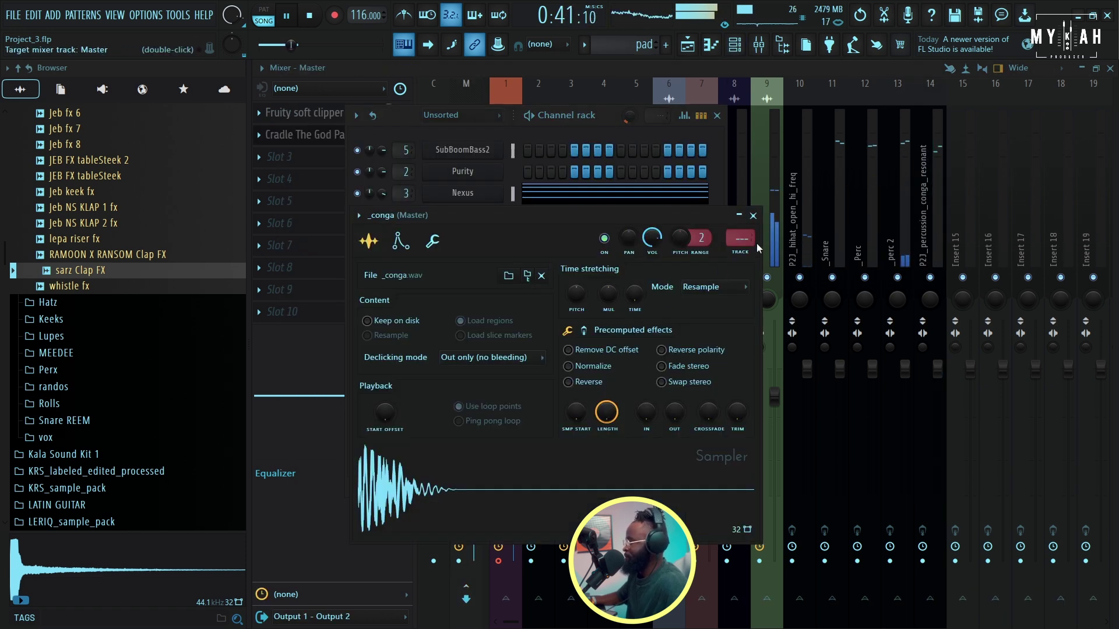
key("ctrl+l")
Step: Route the Perc 3 channel to free mixer track 16 and the P2J_percussion_conga_tight channel to track 17
left_click(734, 46)
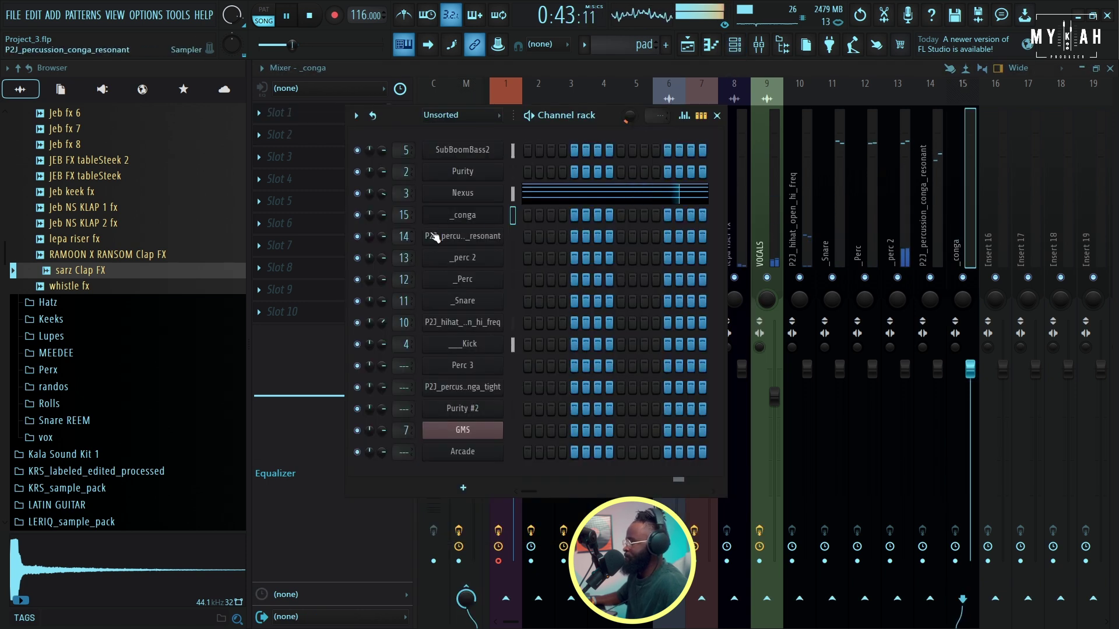
left_click(462, 366)
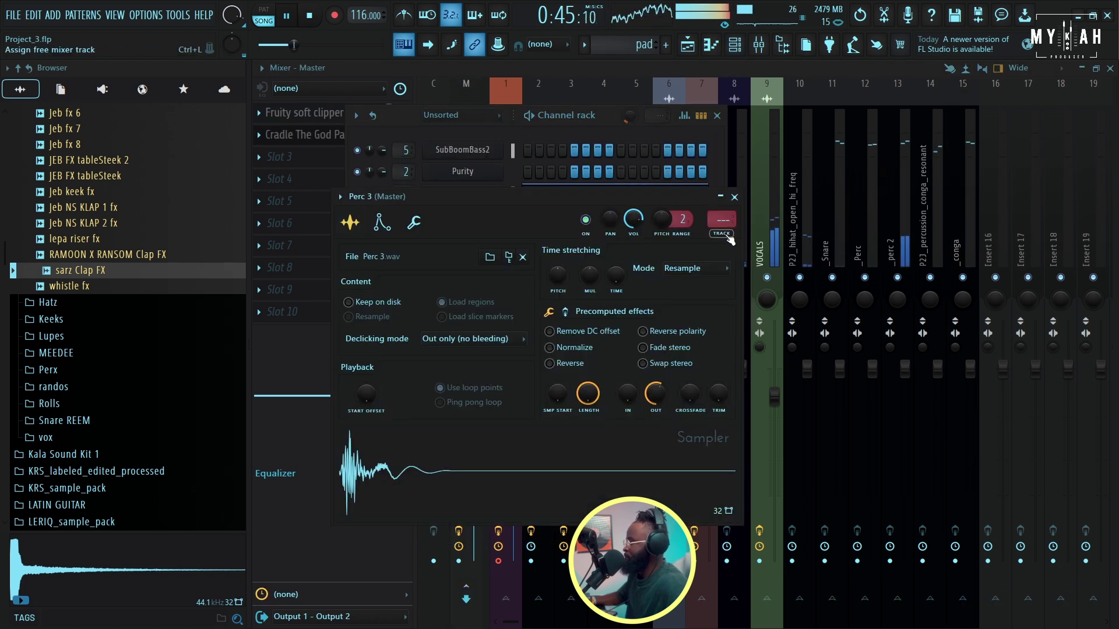
key("ctrl+l")
key("F6")
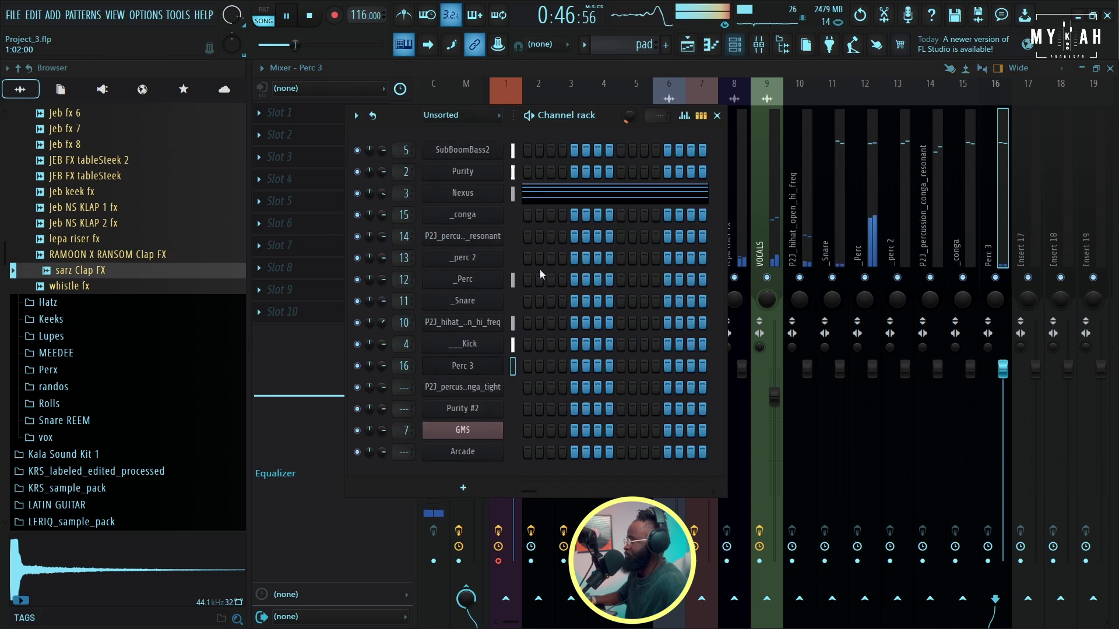
left_click(463, 386)
key("ctrl+l")
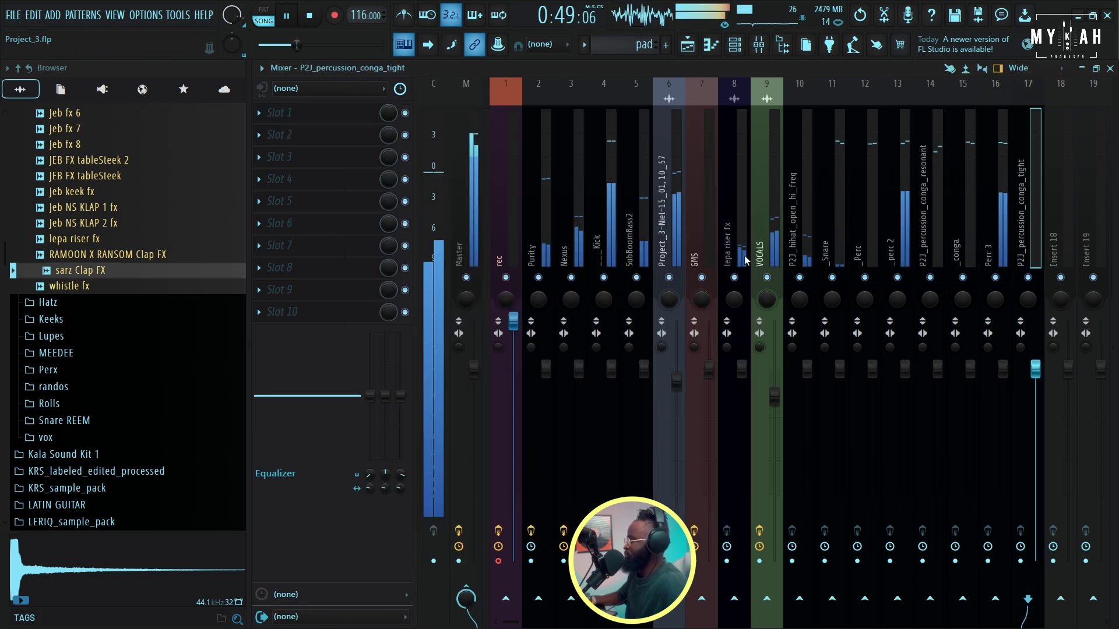